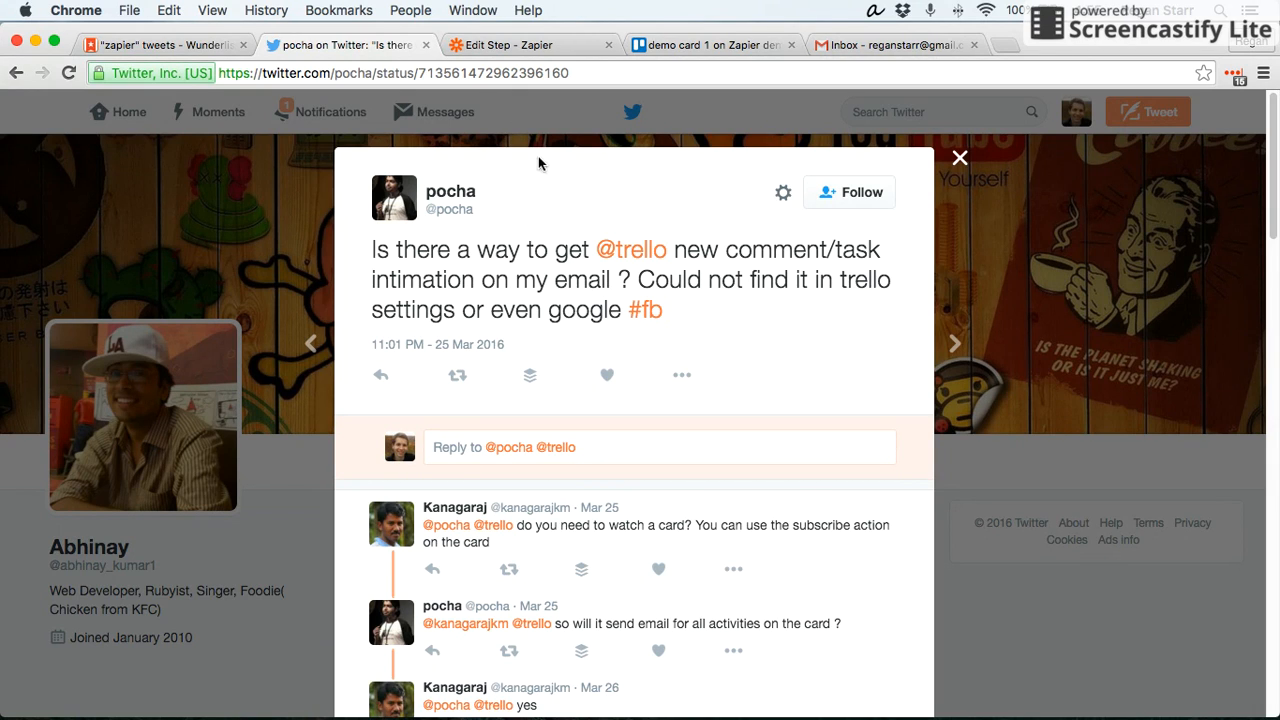
- Switch from the Twitter tweet to the 'Edit Step - Zapier' browser tab
left_click(531, 49)
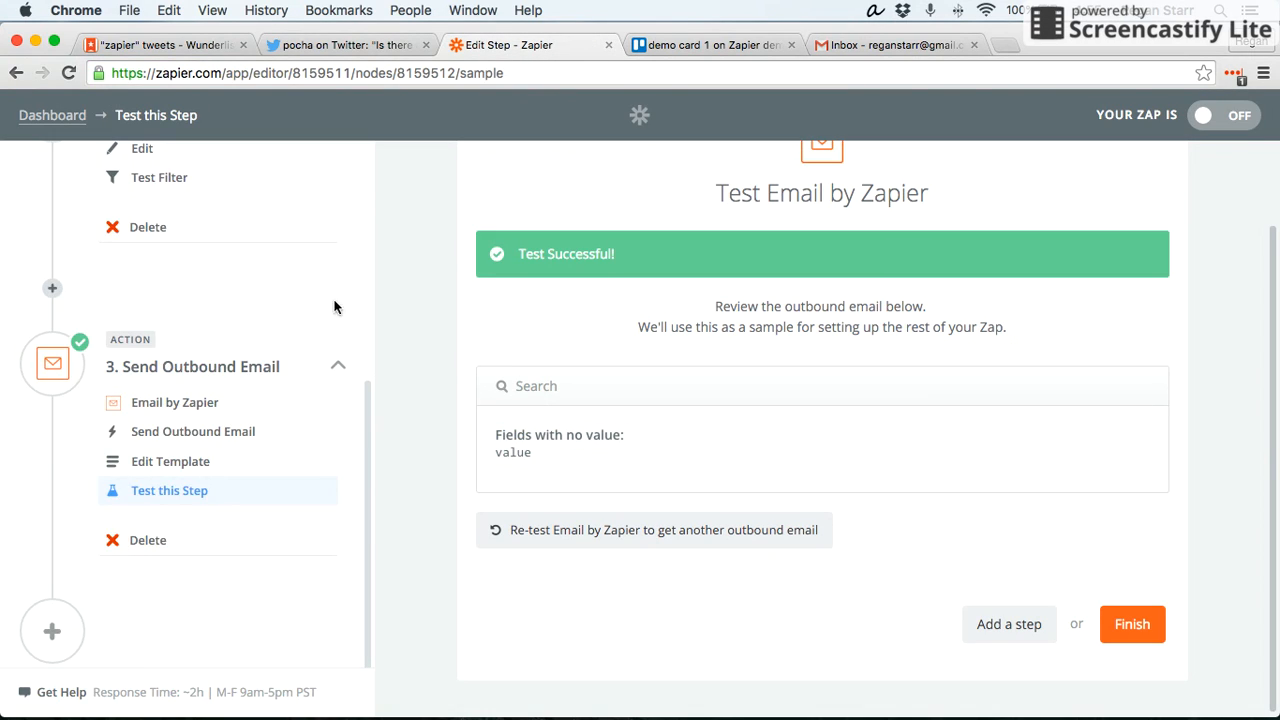
- Review the Trello New Activity trigger, its Trello Account #1 connection and its board options
scroll(251, 316, "up", 5)
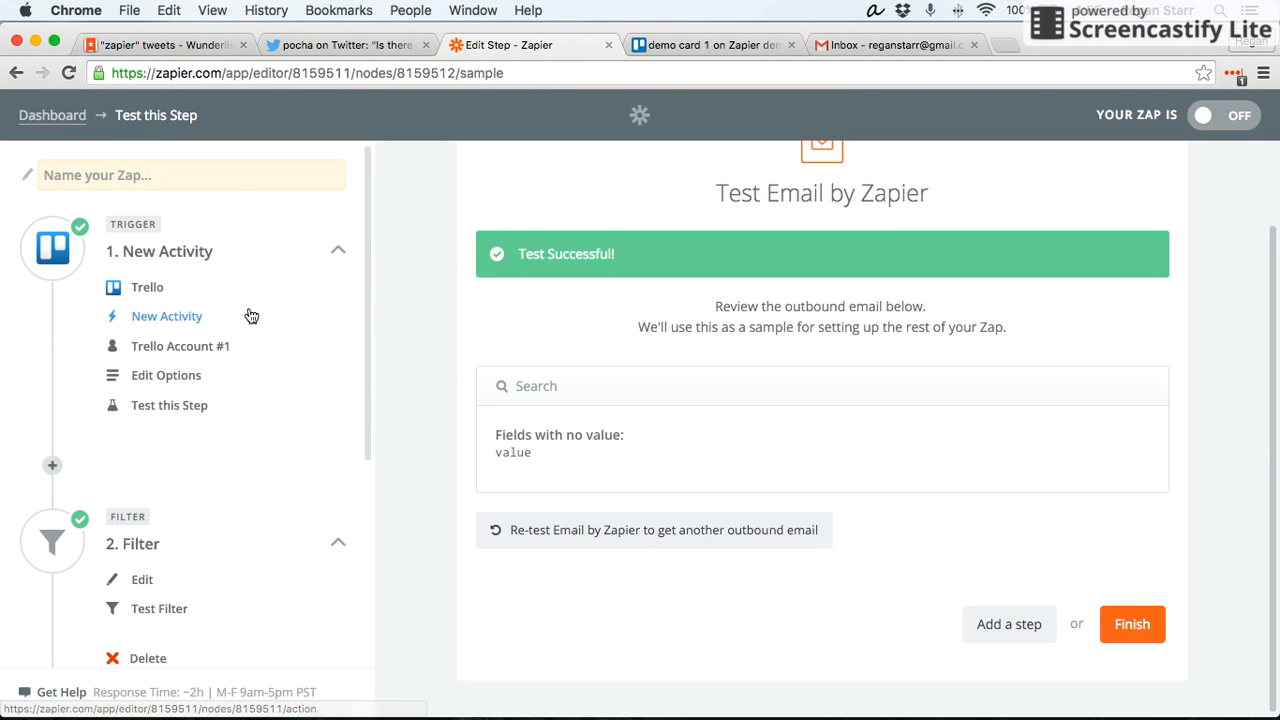
left_click(150, 290)
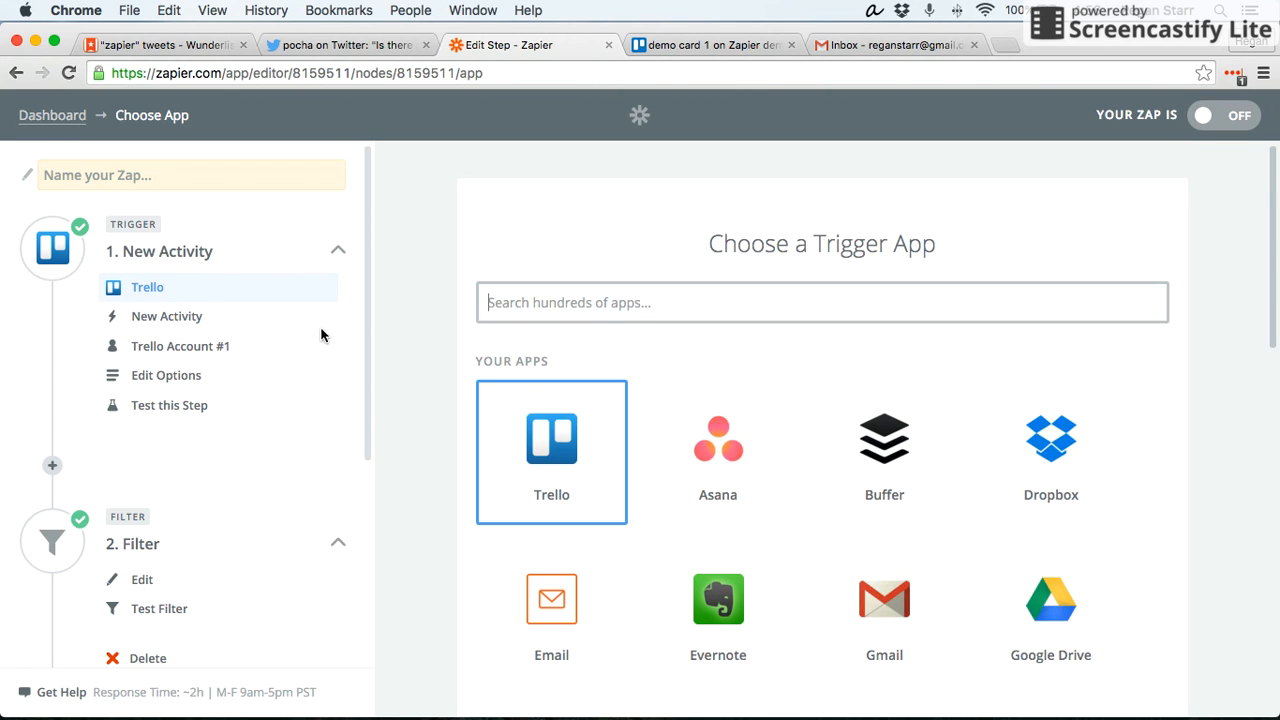
left_click(176, 324)
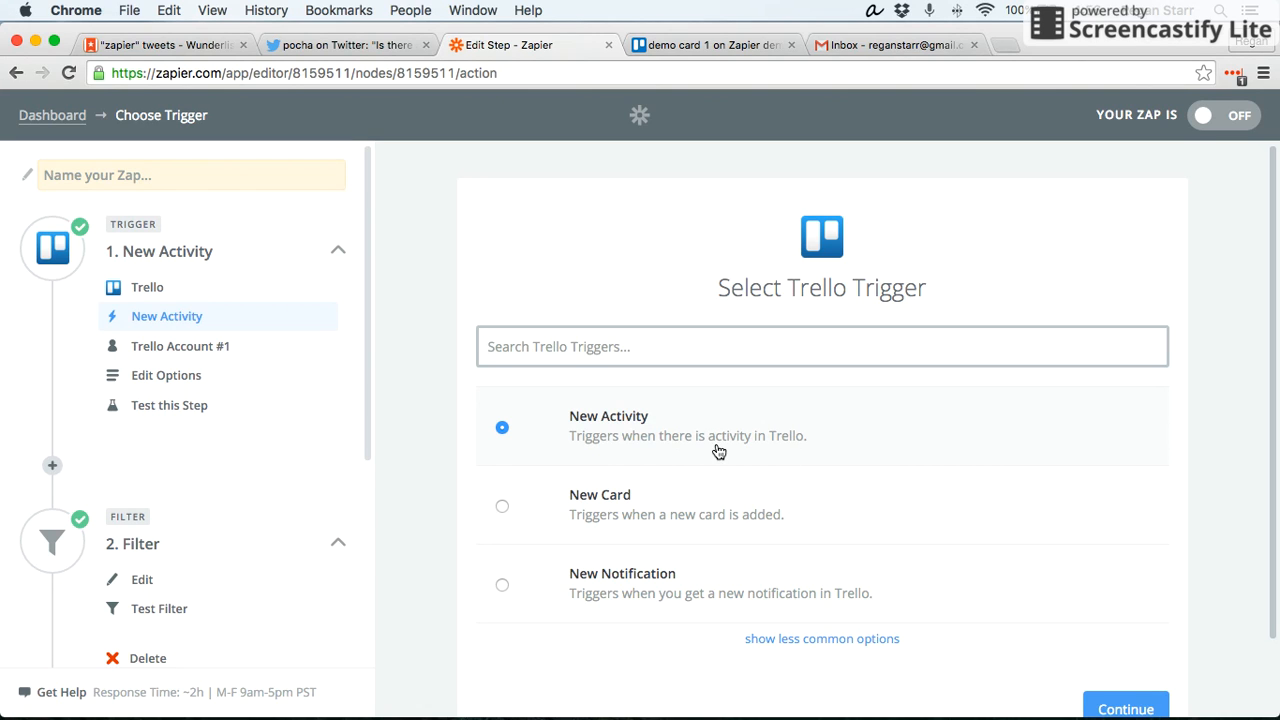
left_click(230, 350)
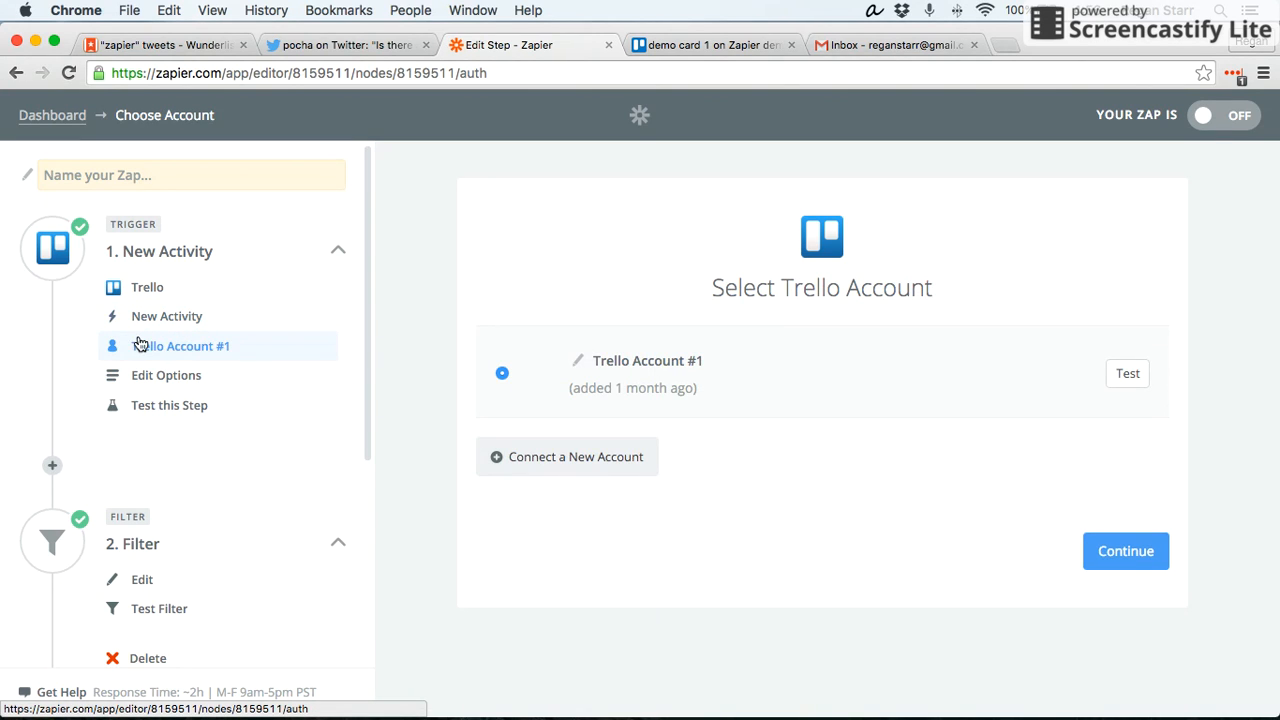
left_click(185, 375)
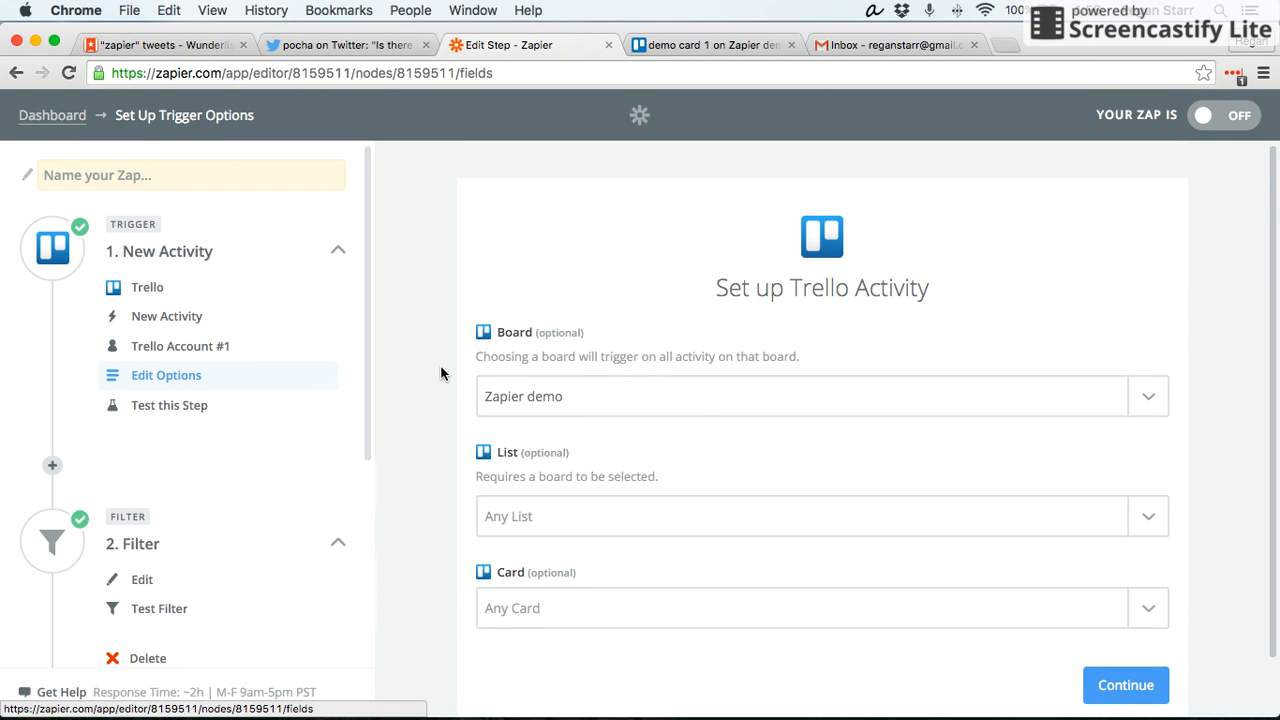
scroll(441, 373, "down", 1)
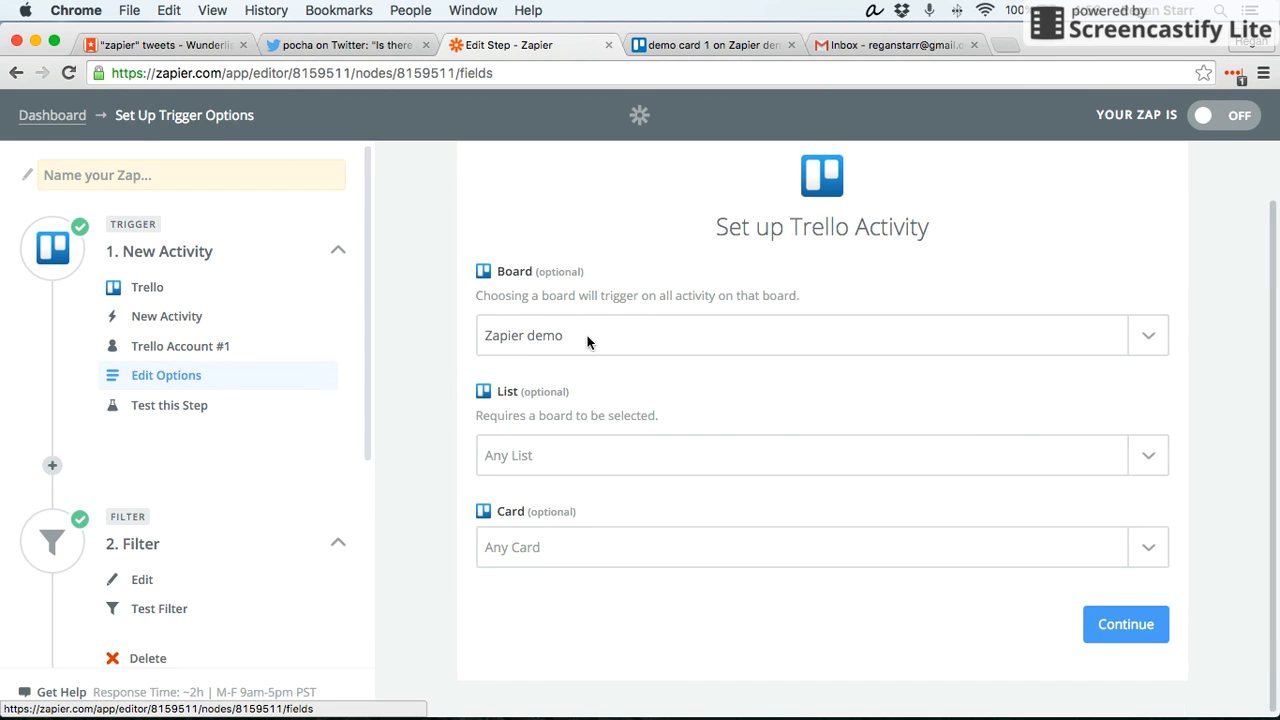
left_click(765, 46)
- Close the open card and open demo card 1 in Demo list 1 to view its activity
left_click(261, 369)
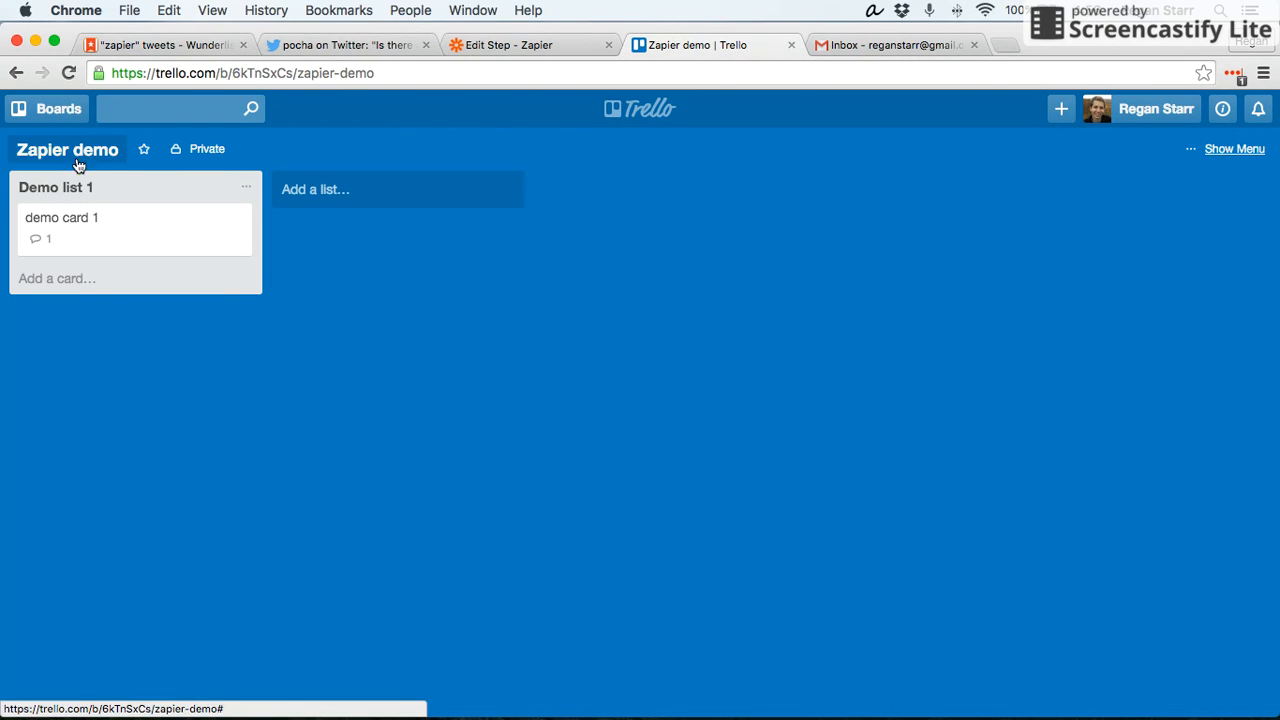
left_click(118, 233)
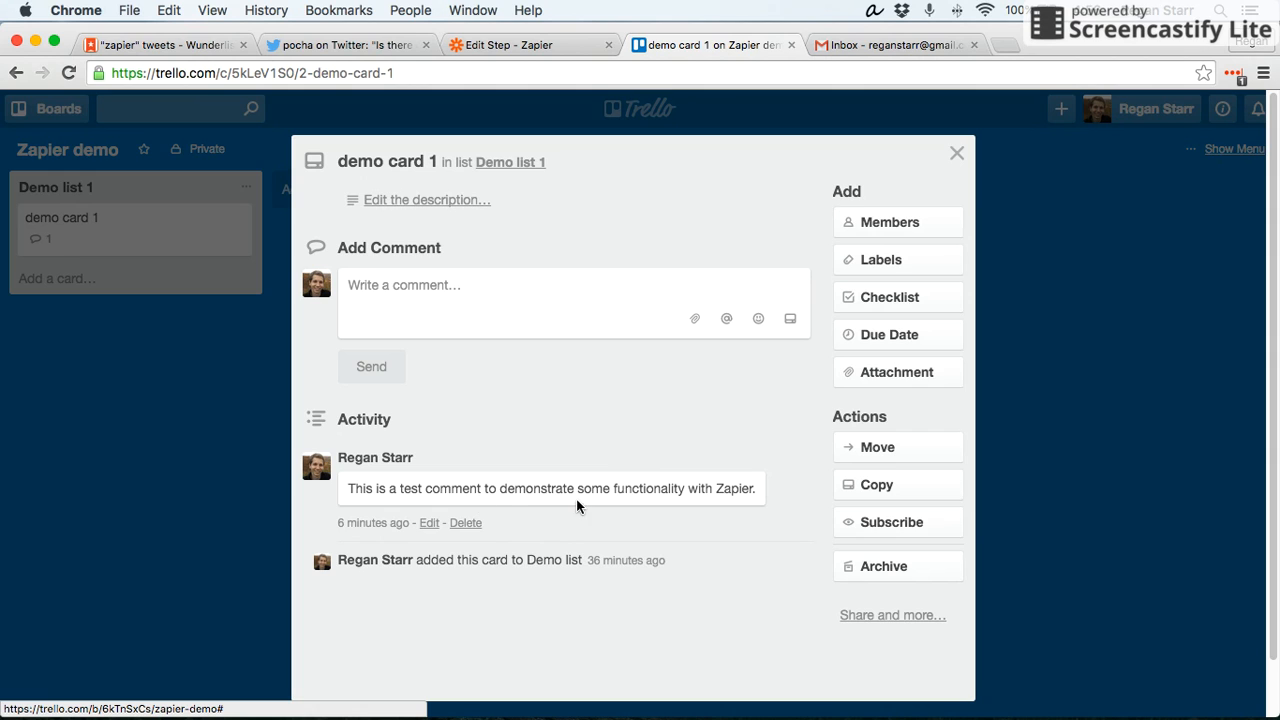
left_click(548, 48)
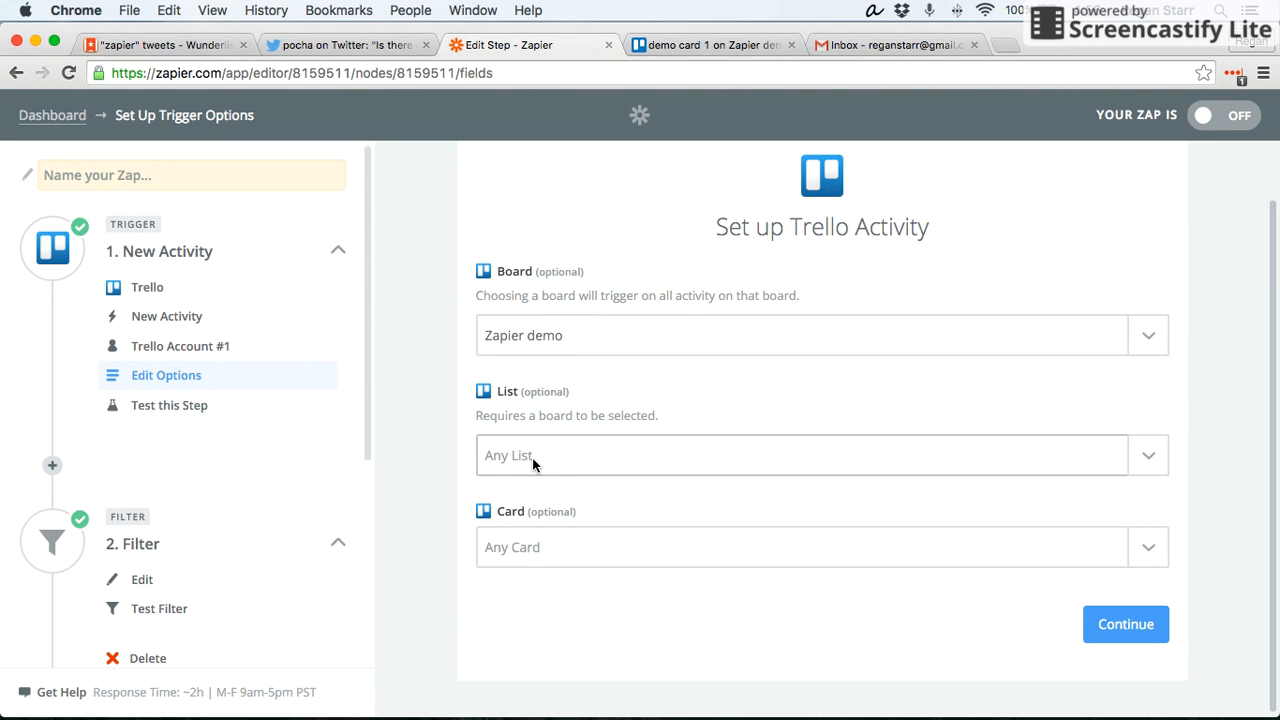
- Test the Trello trigger and locate the sample activity's type value, commentCard
left_click(1145, 628)
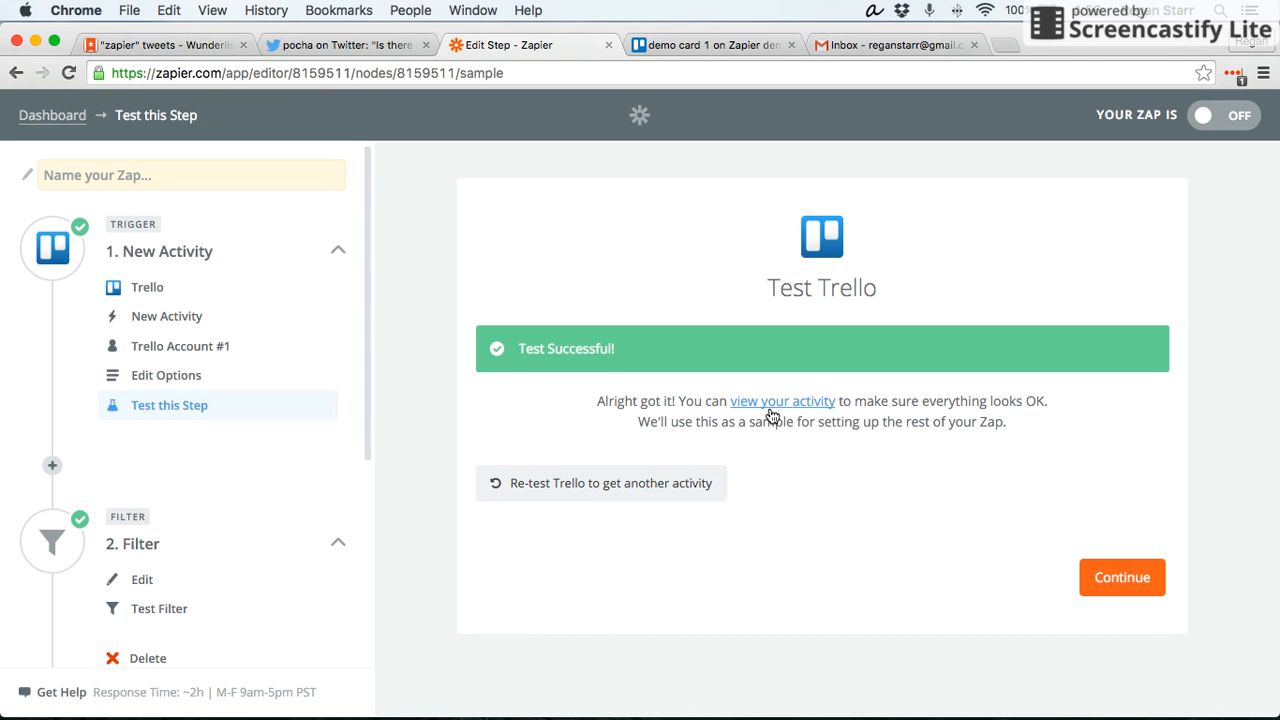
left_click(793, 412)
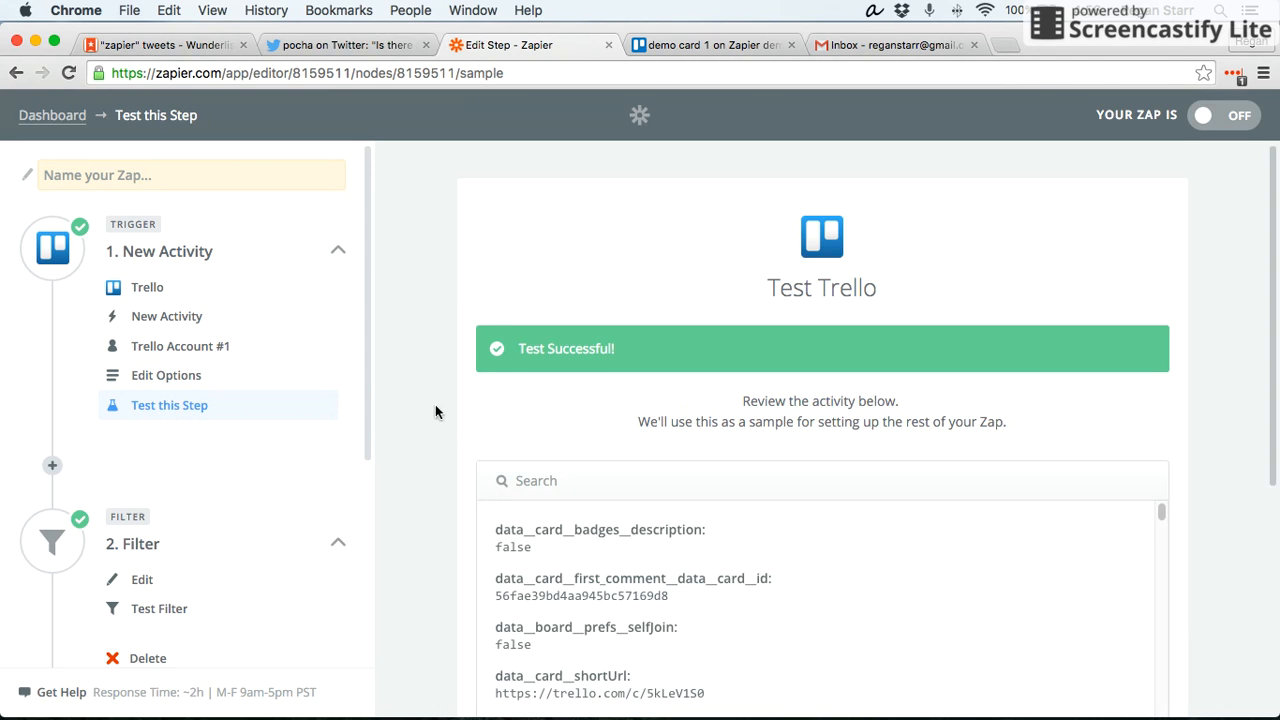
scroll(451, 404, "down", 4)
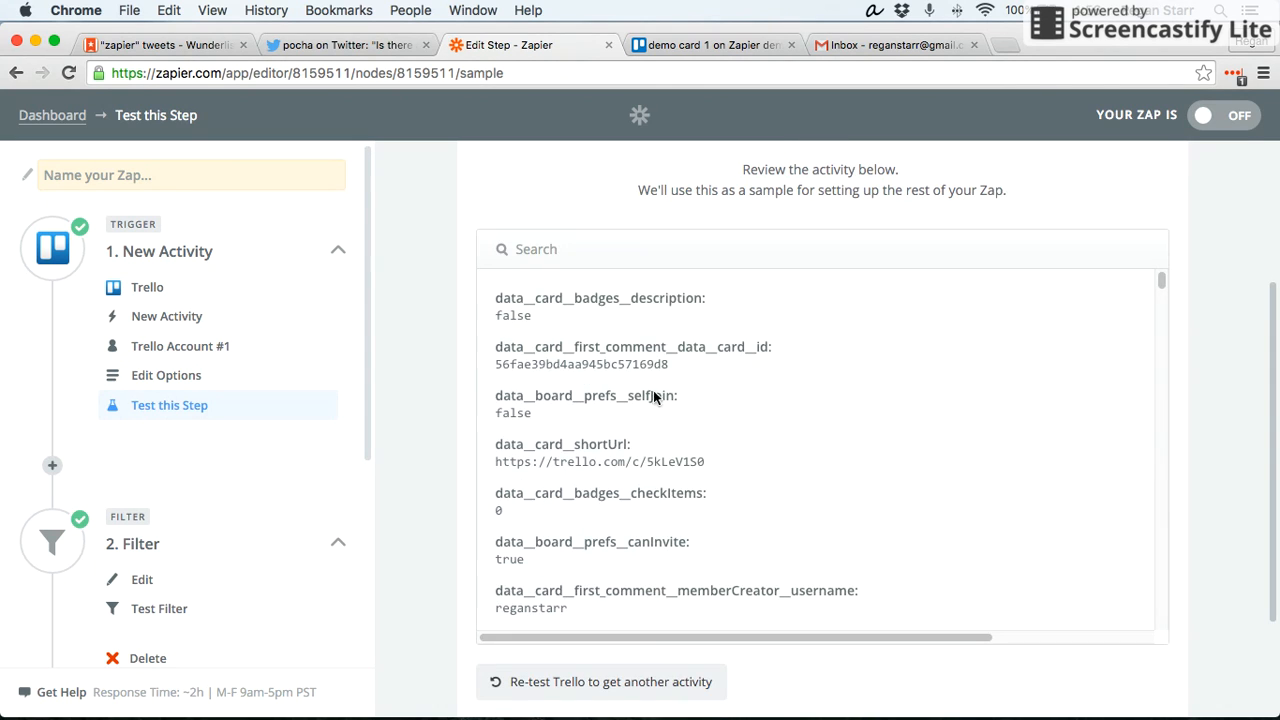
scroll(650, 393, "down", 4)
scroll(620, 390, "down", 10)
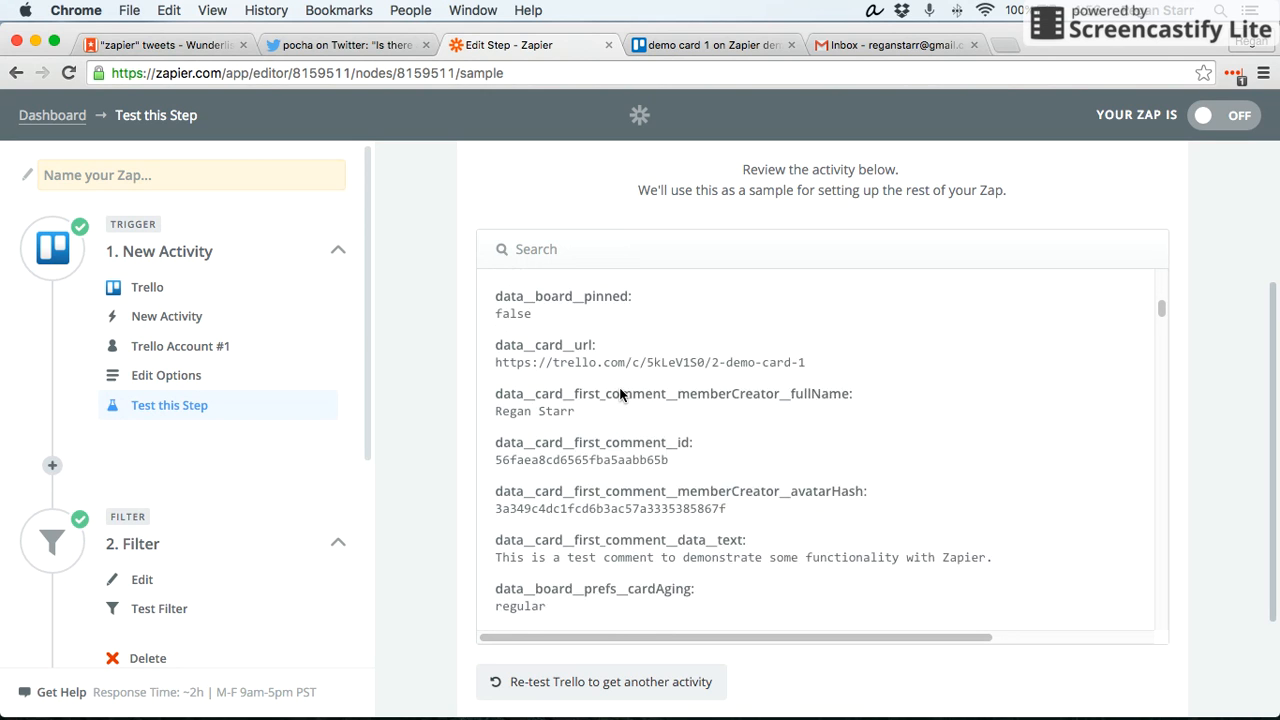
scroll(620, 390, "down", 7)
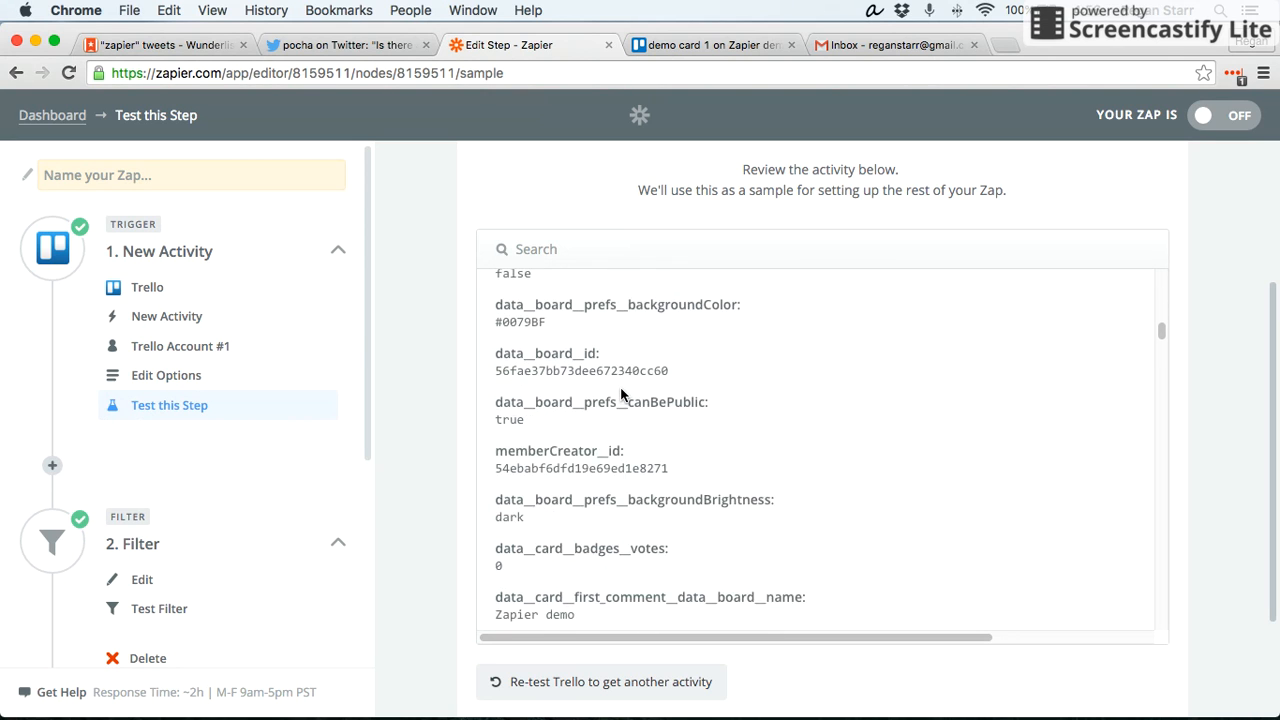
scroll(620, 394, "down", 10)
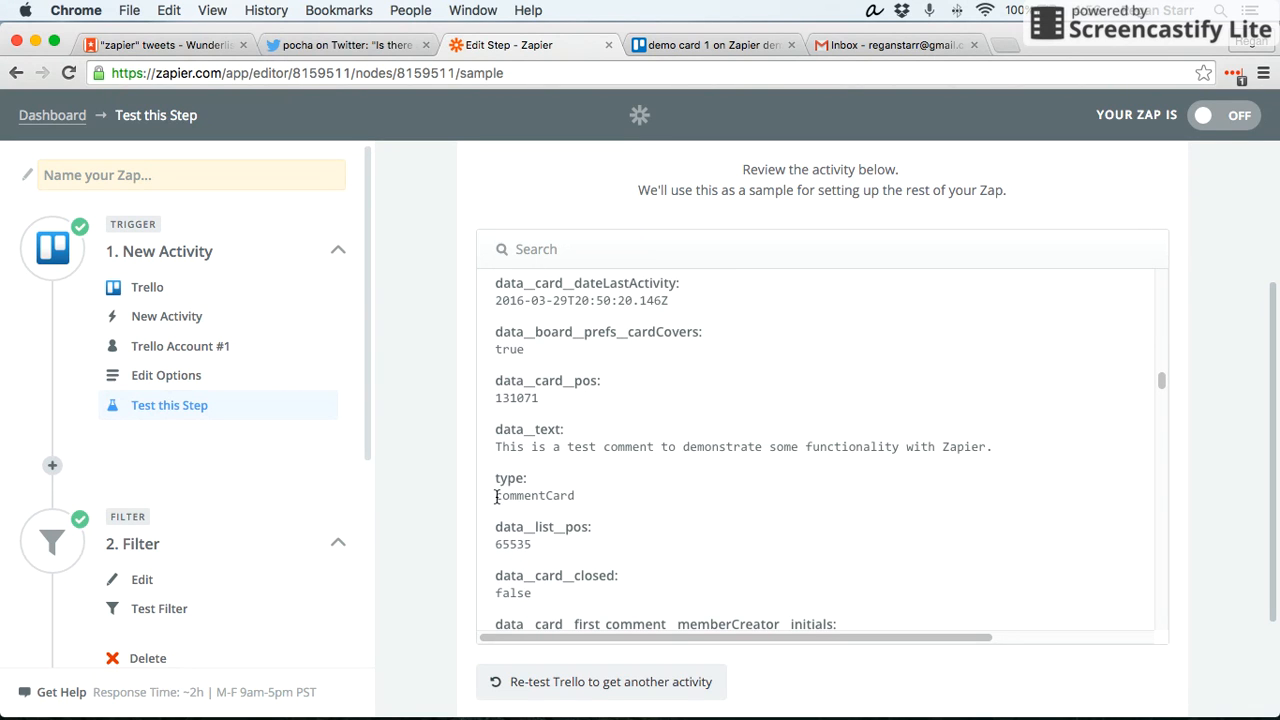
left_click_drag(496, 497, 561, 496)
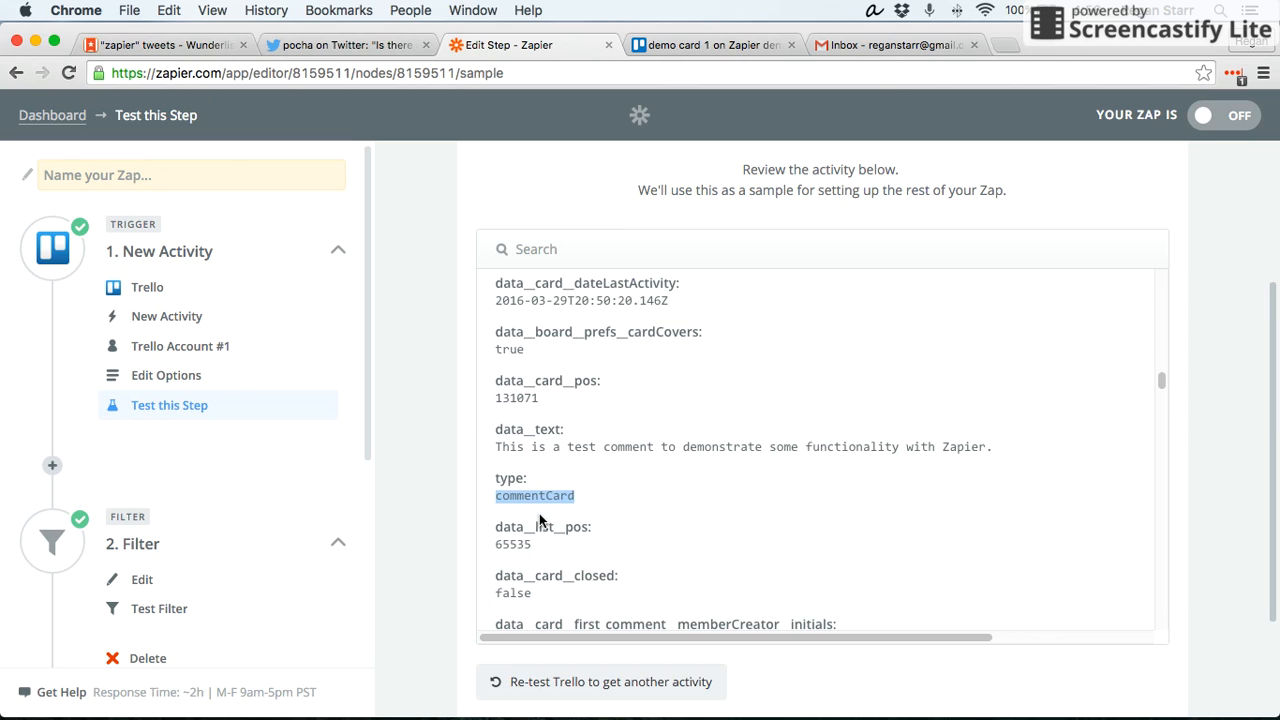
left_click(540, 520)
scroll(276, 491, "down", 5)
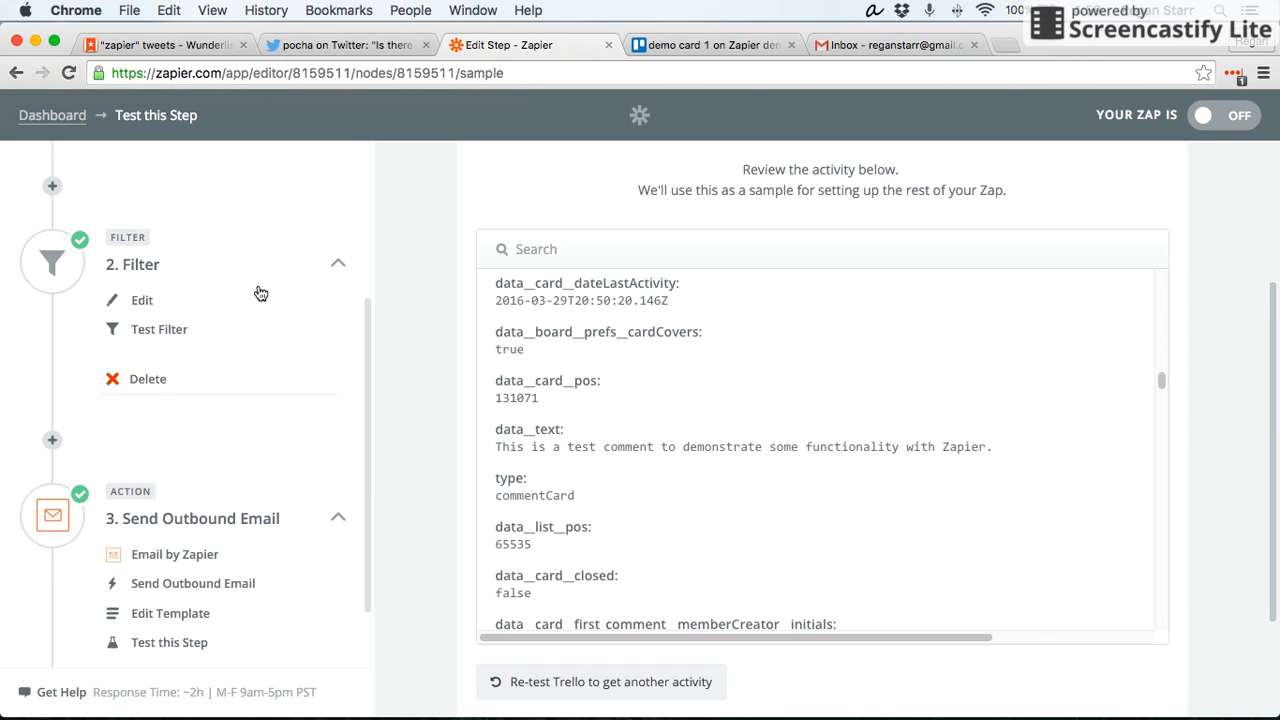
- Check the filter rule Type (Text) exactly matches commentCard and confirm its test passes
left_click(145, 303)
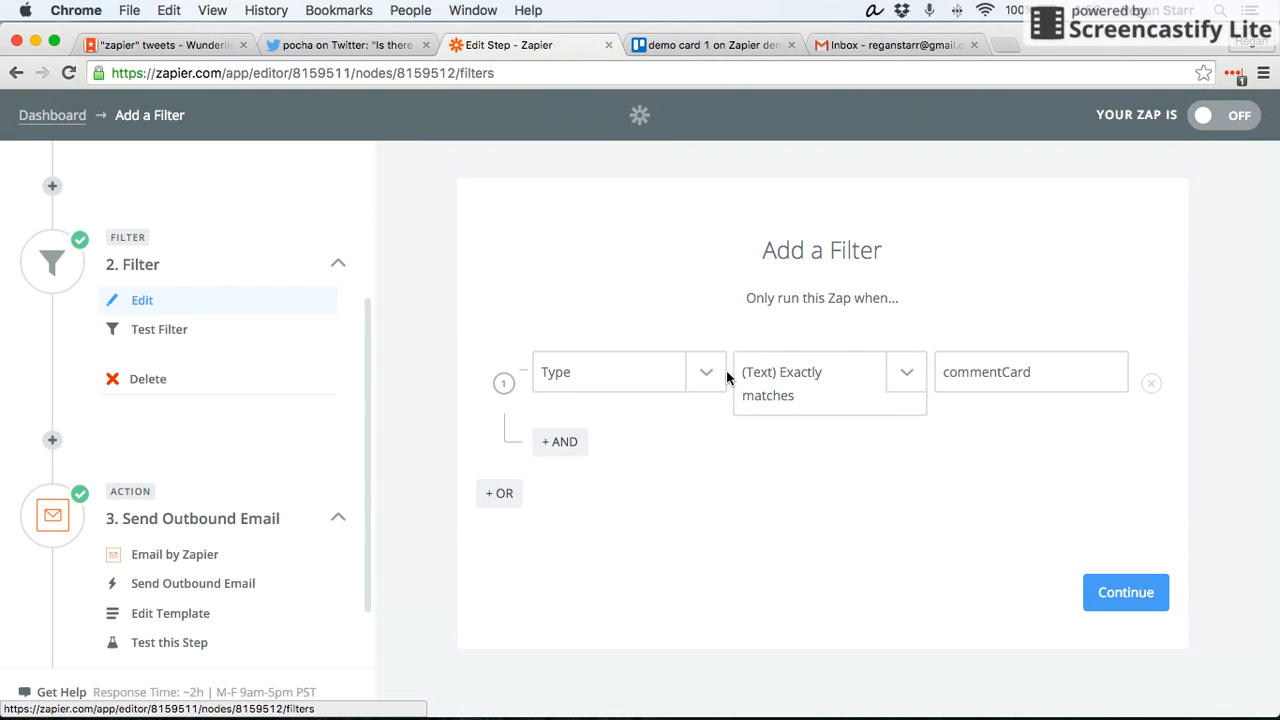
left_click(717, 381)
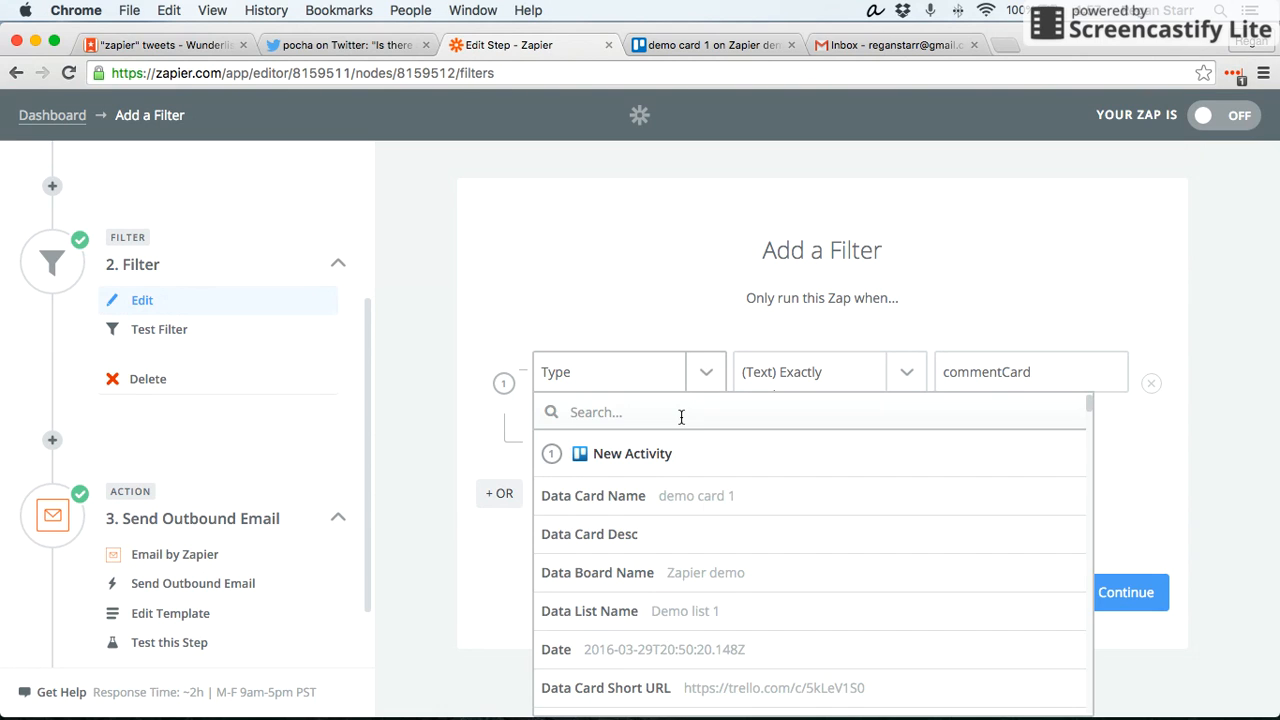
type("type")
left_click(646, 496)
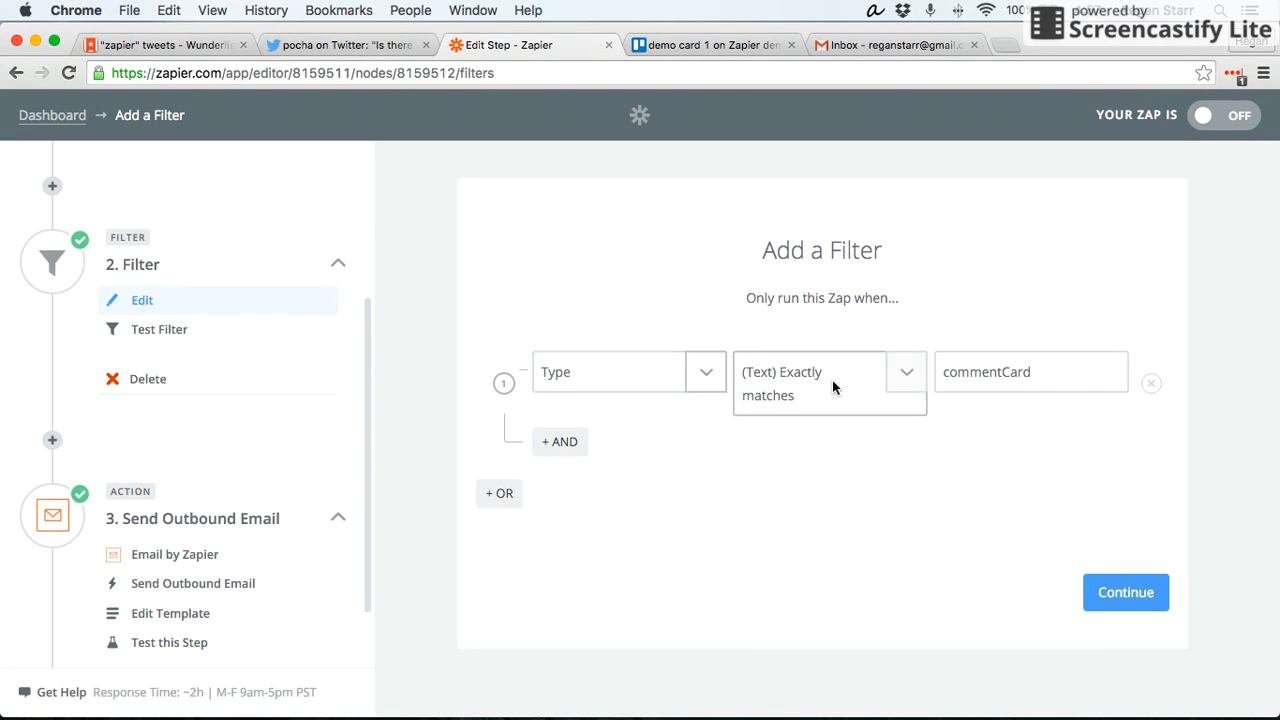
left_click_drag(941, 375, 1048, 373)
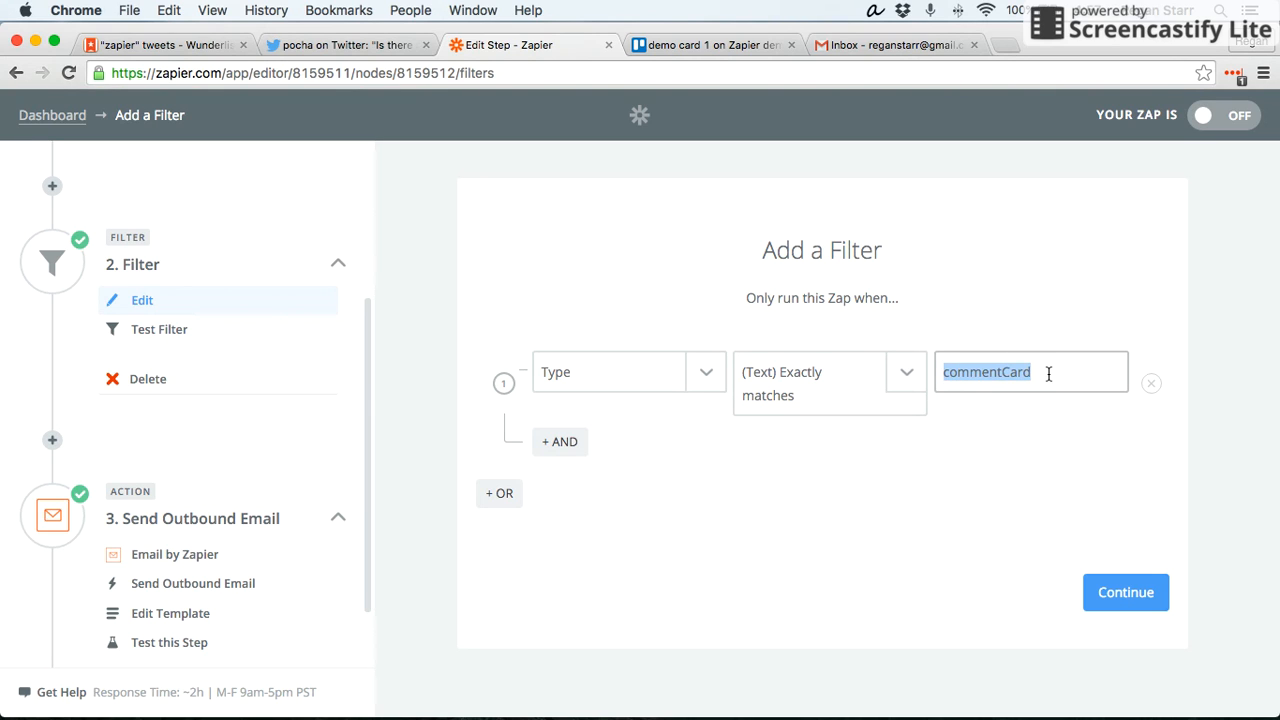
left_click(1049, 373)
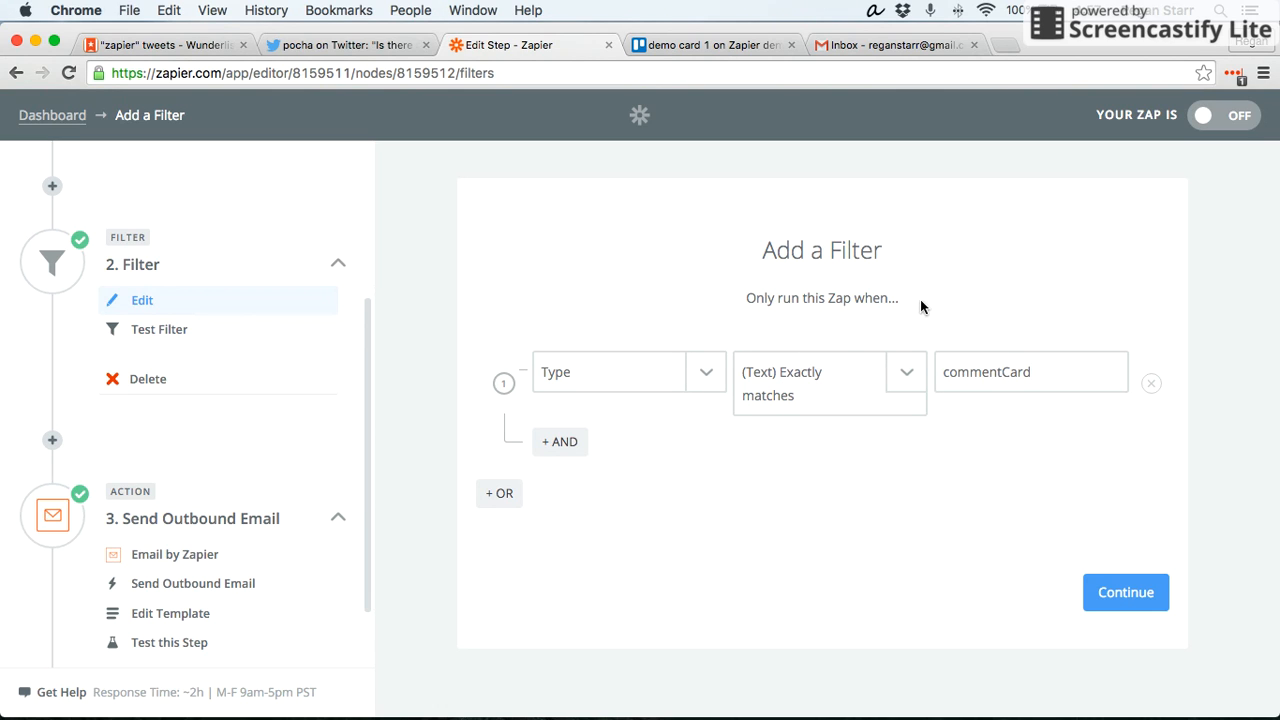
left_click(1128, 602)
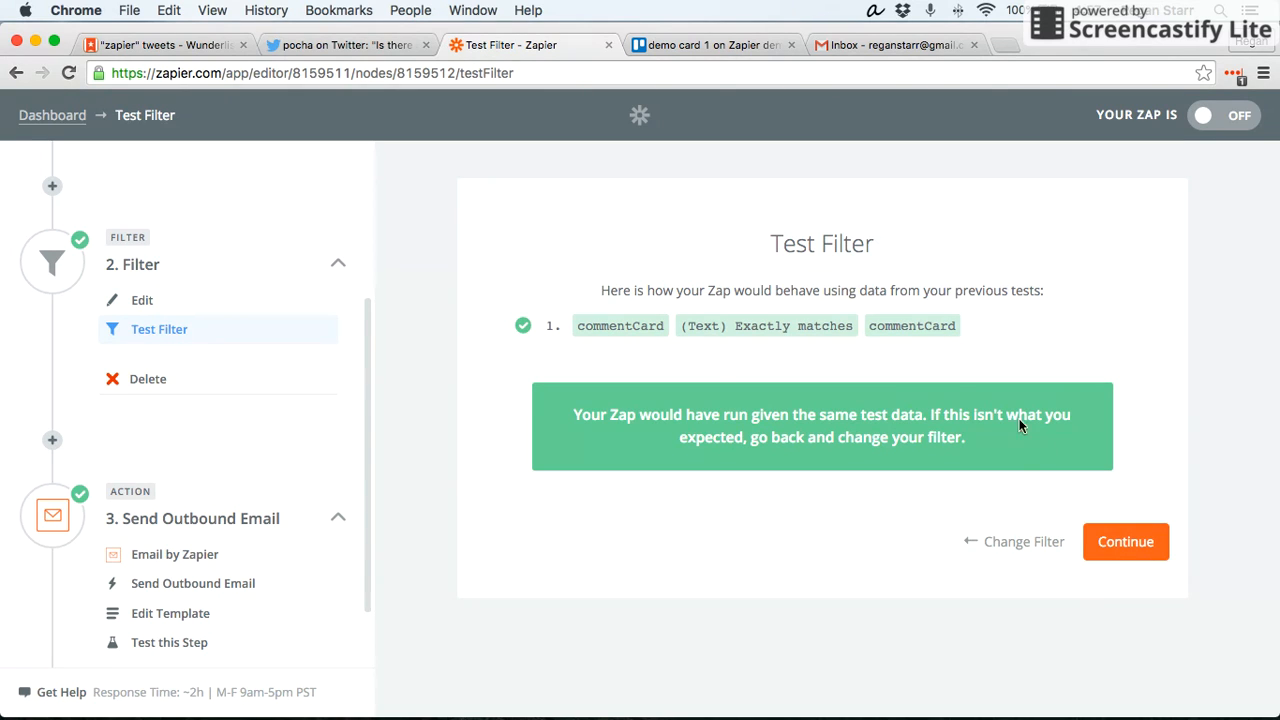
left_click(1140, 548)
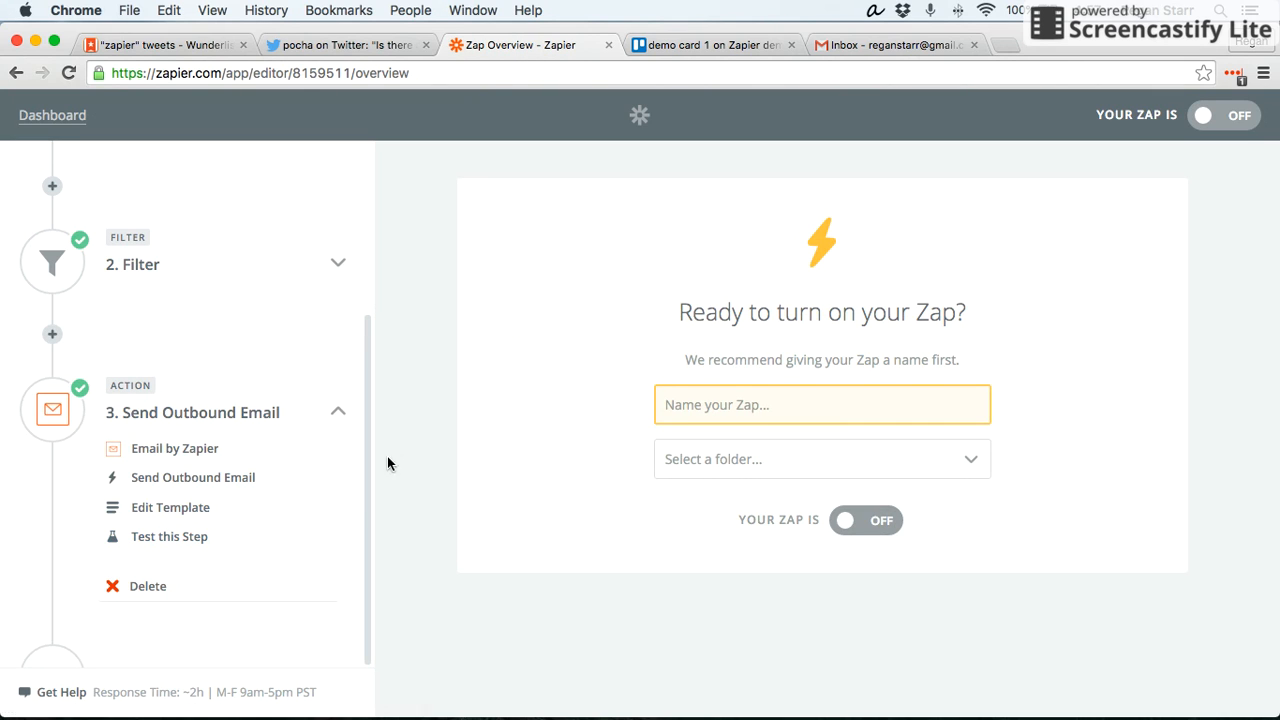
- Review the email action's app, event and the subject 'New comment in Trello board'
left_click(211, 452)
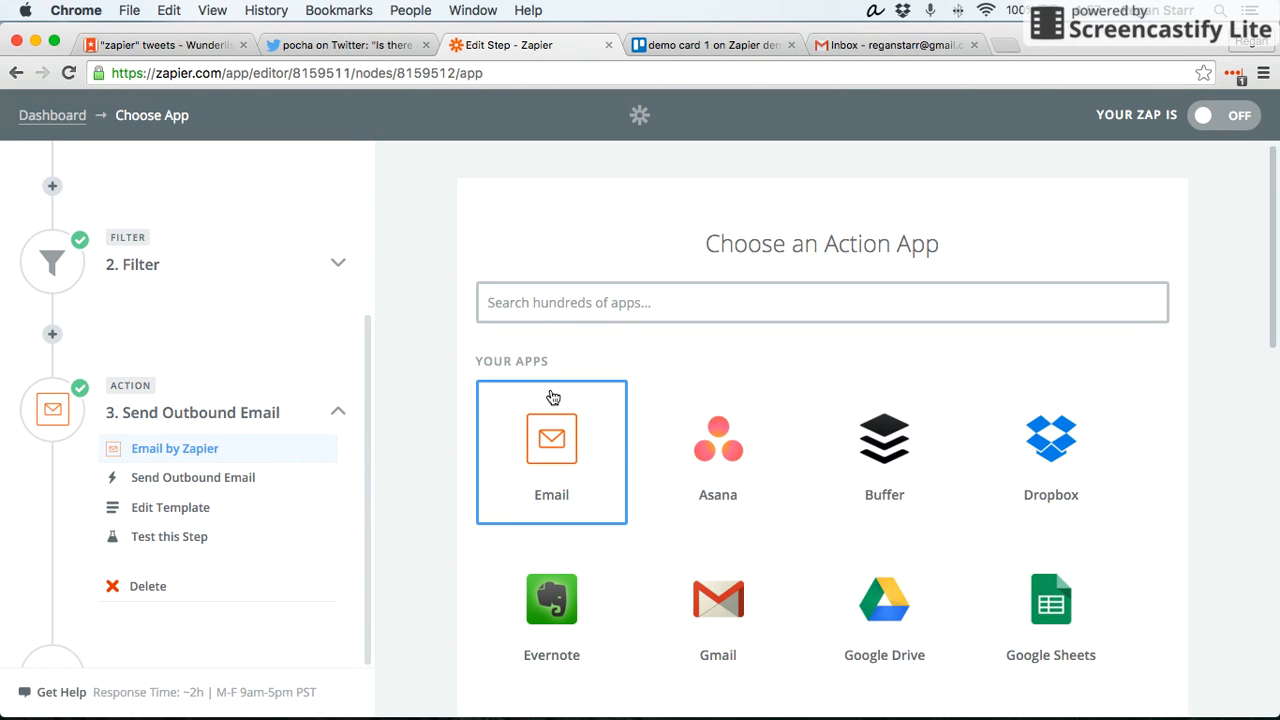
left_click(208, 489)
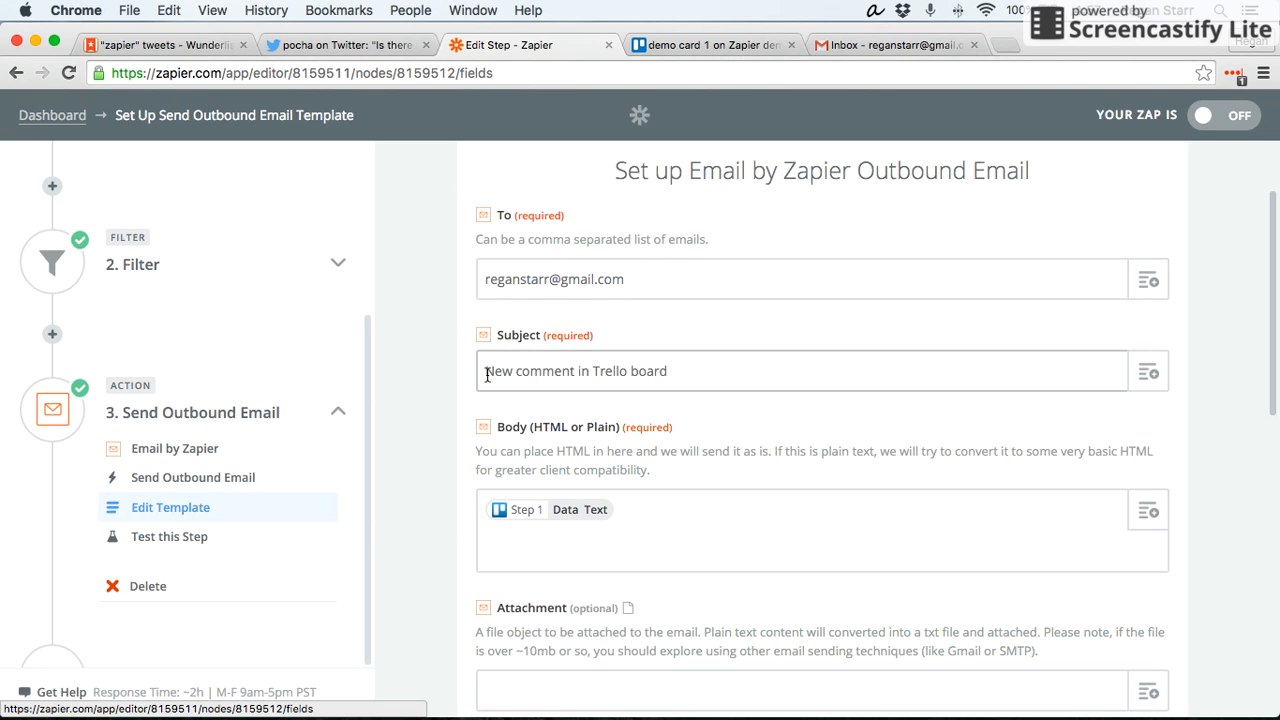
left_click_drag(487, 375, 706, 370)
left_click(706, 370)
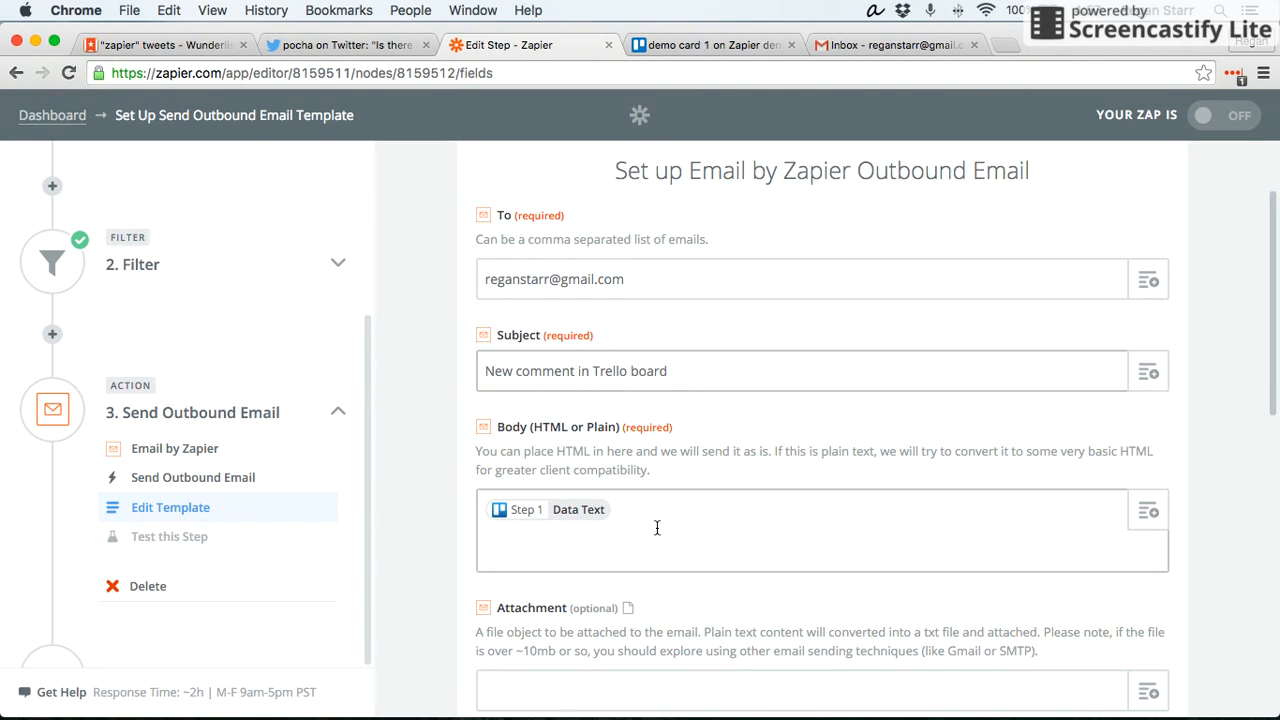
- Replace the existing email body token with the trigger's Data Text field
left_click(659, 528)
key("BackSpace")
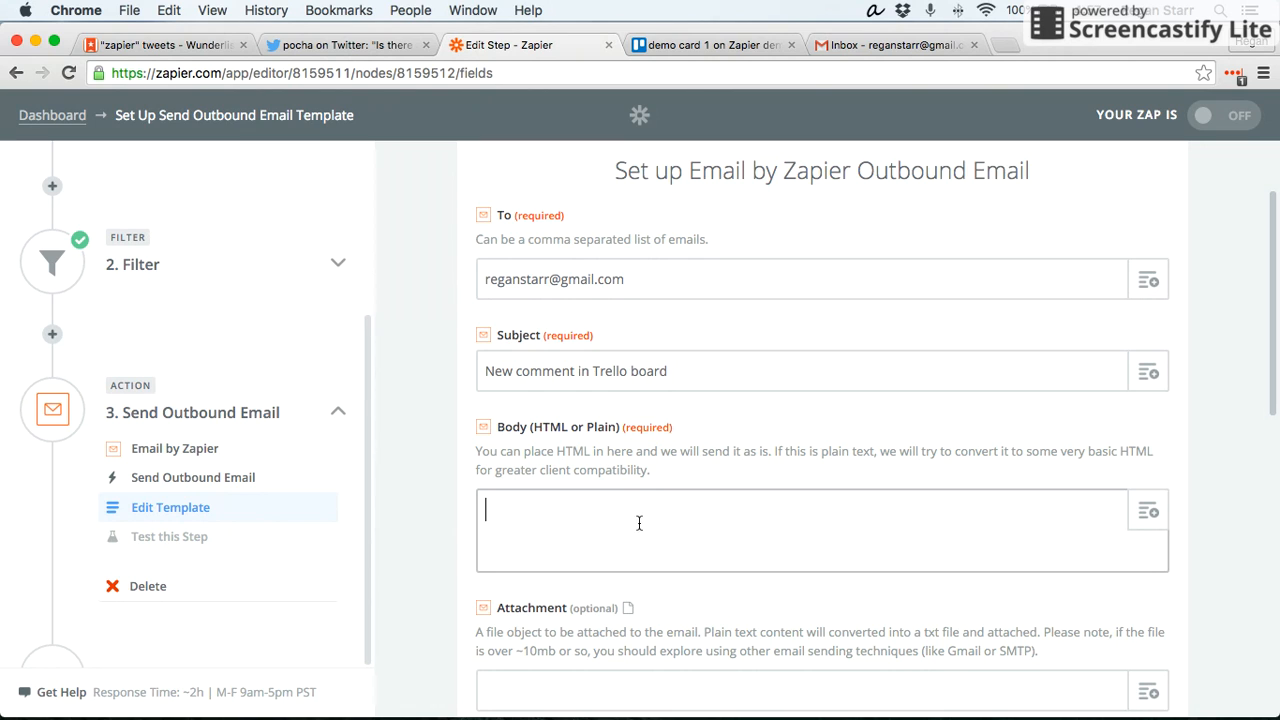
left_click(1150, 513)
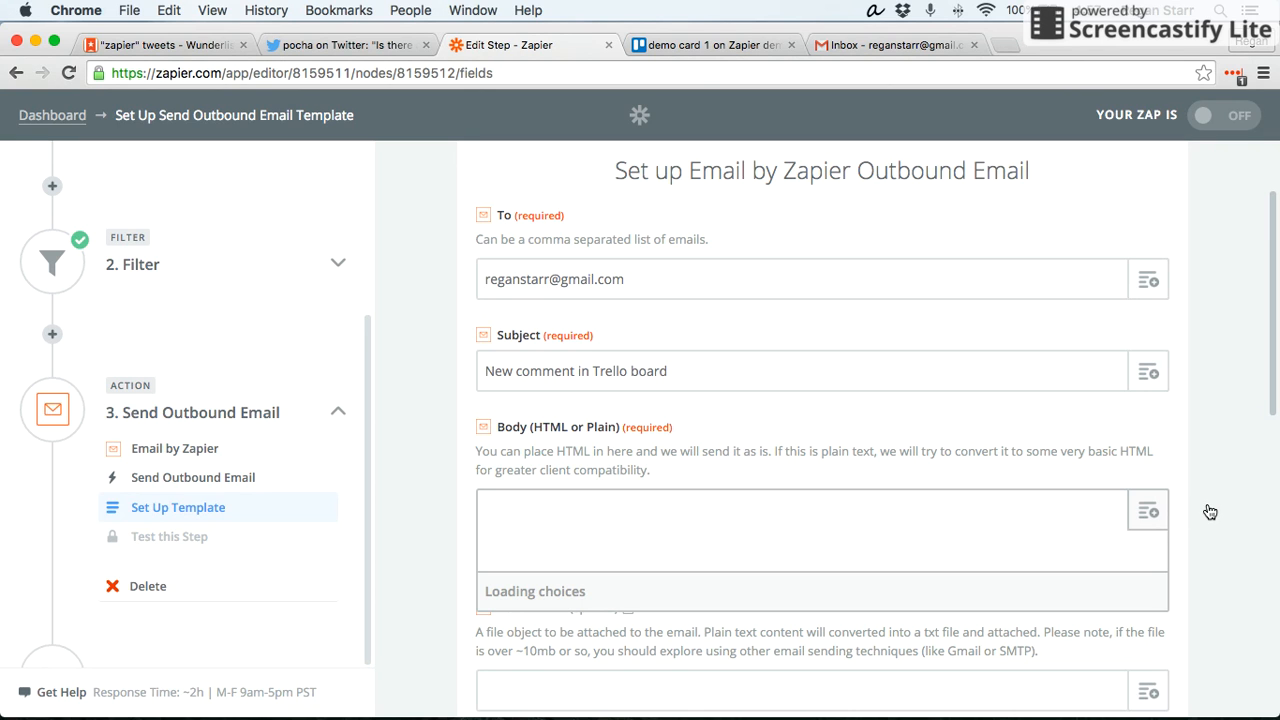
scroll(1208, 502, "down", 5)
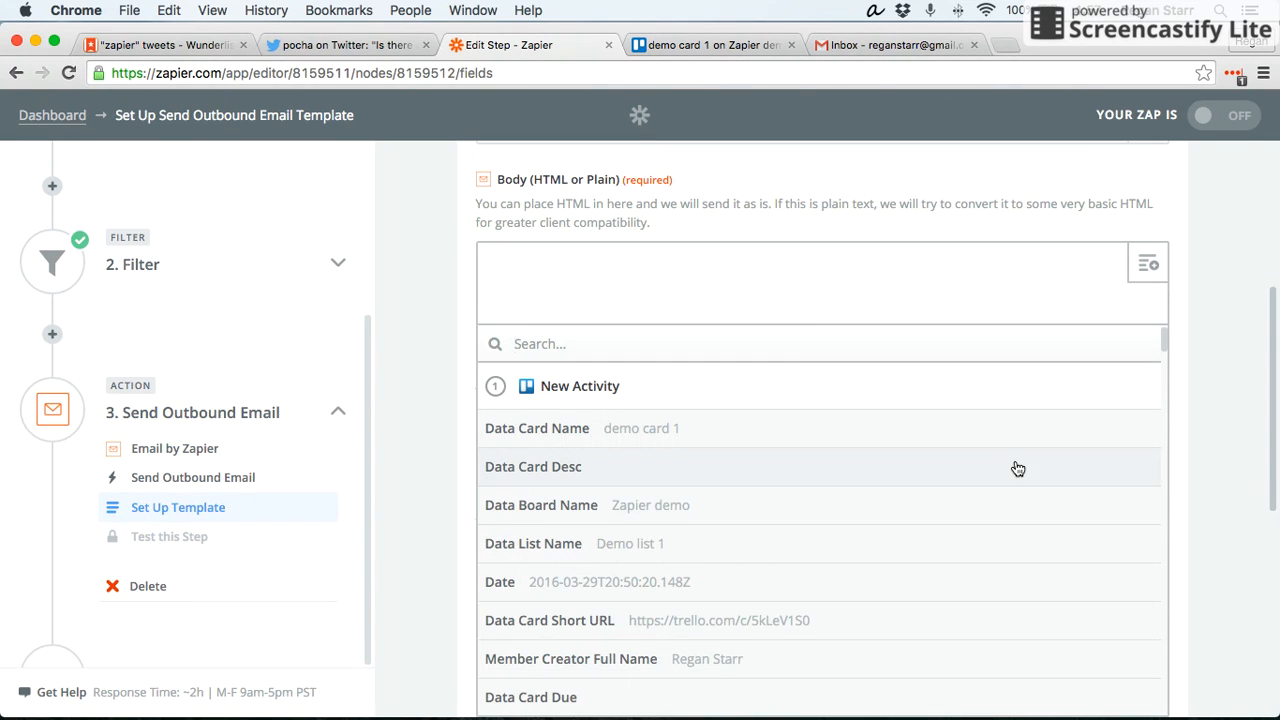
scroll(1018, 469, "down", 6)
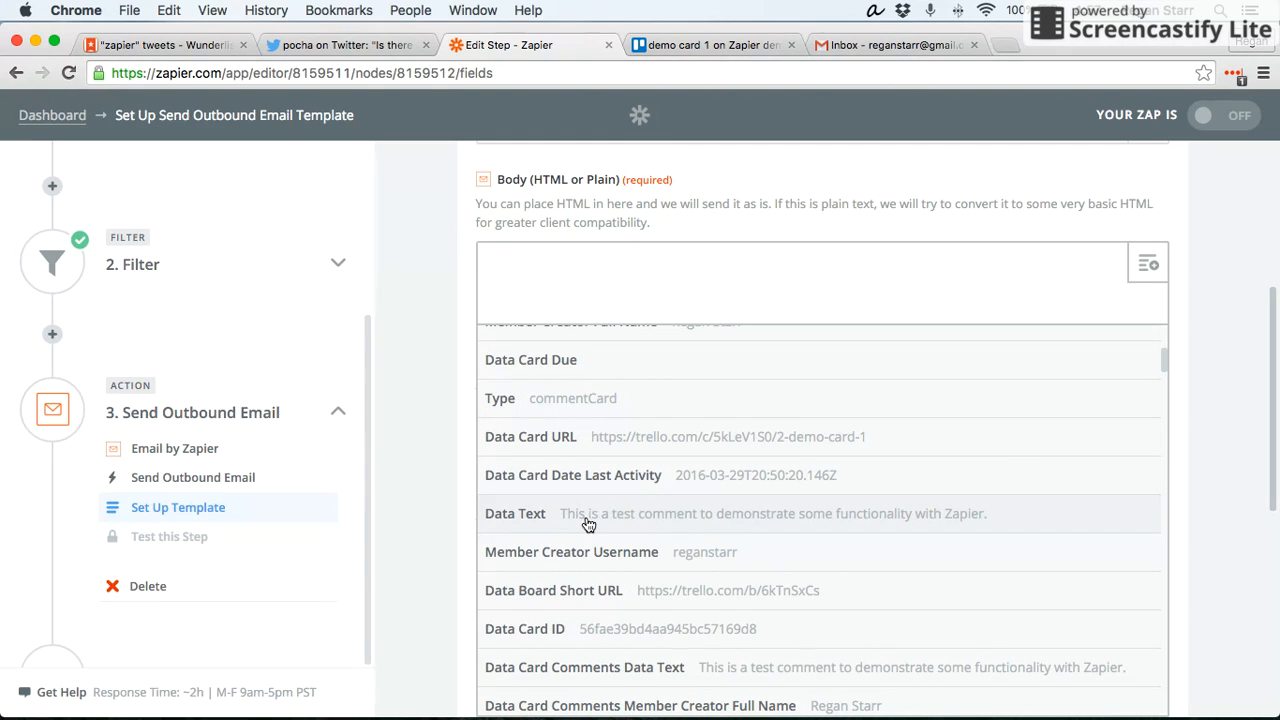
left_click(876, 525)
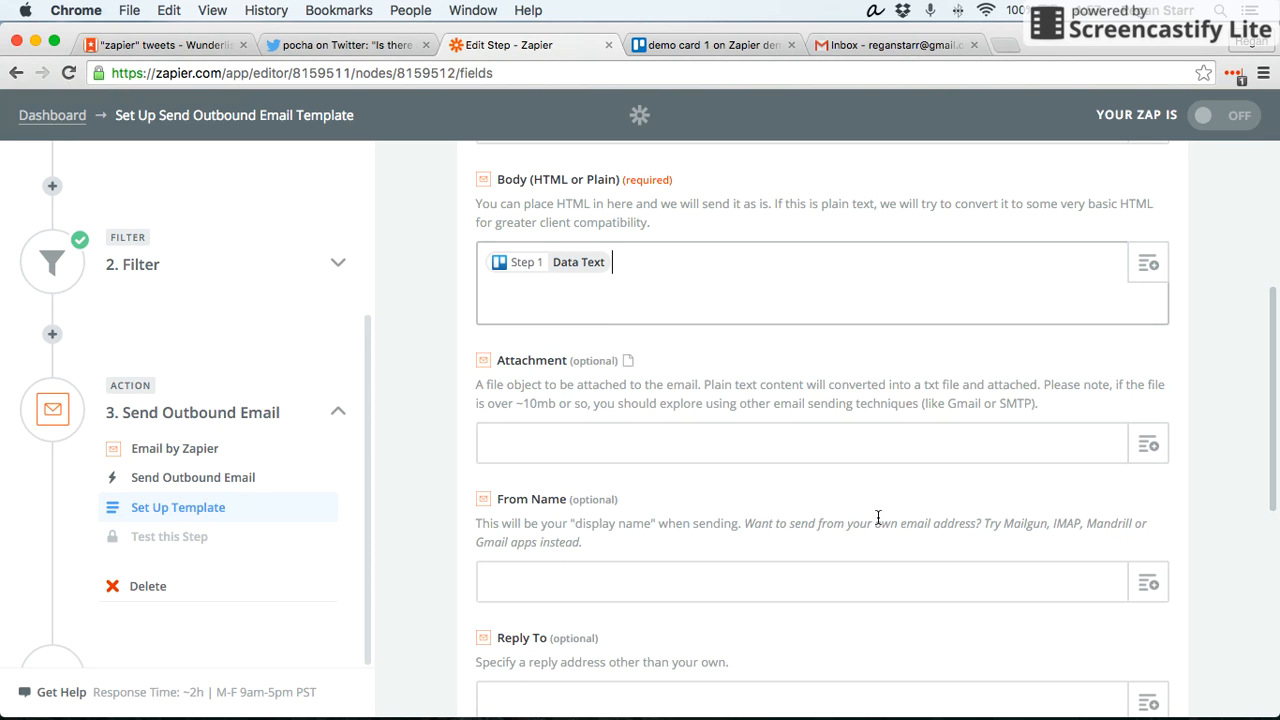
- Test the outbound email step and confirm it succeeds
scroll(445, 369, "down", 10)
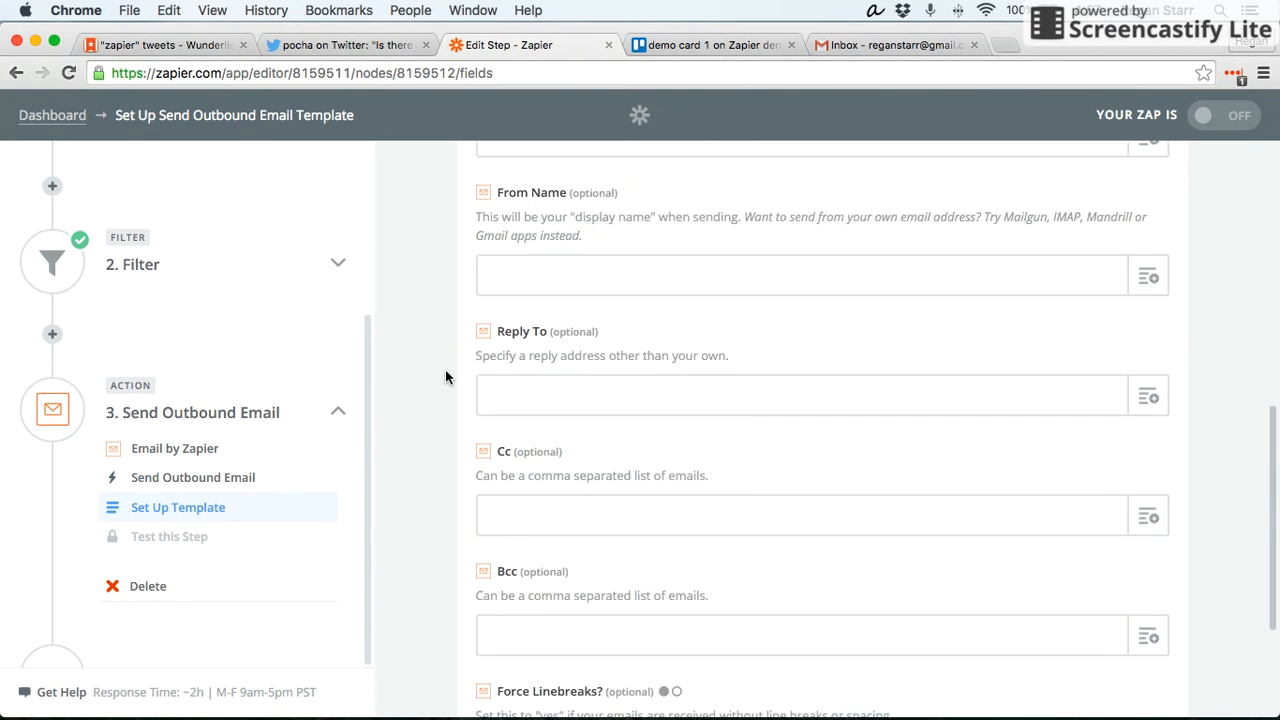
left_click(1135, 625)
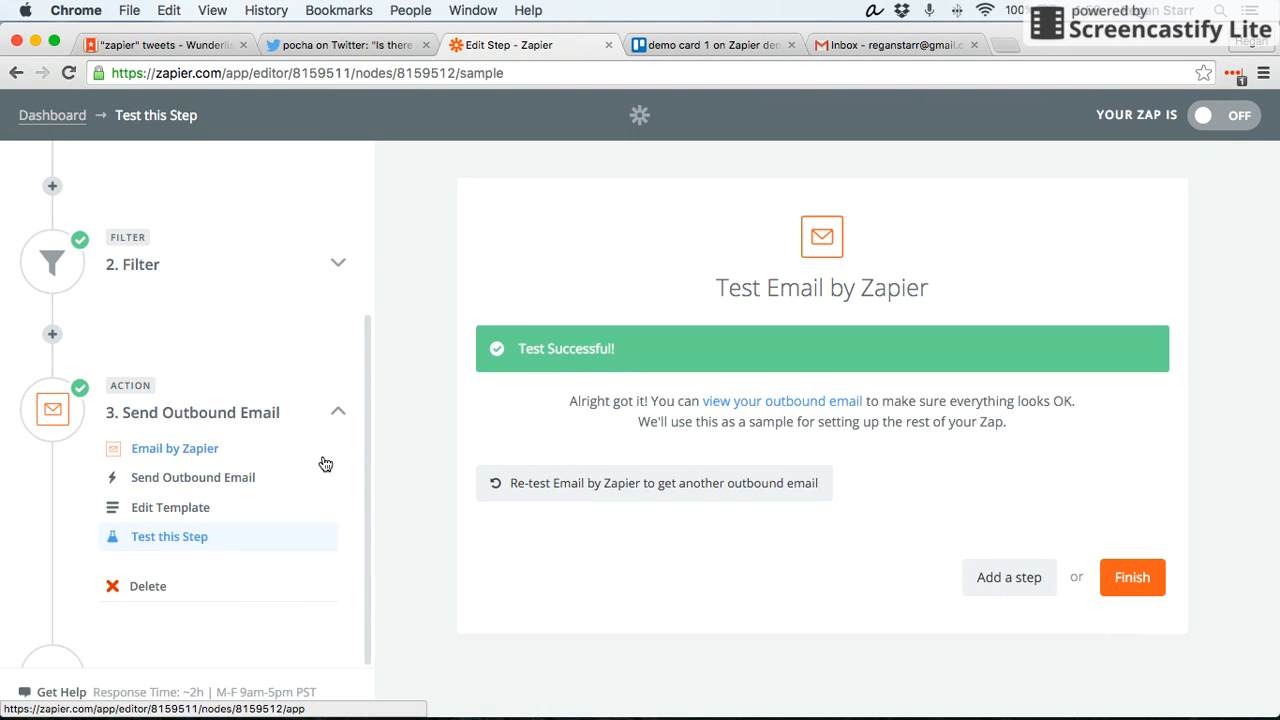
scroll(329, 449, "up", 5)
scroll(180, 466, "down", 5)
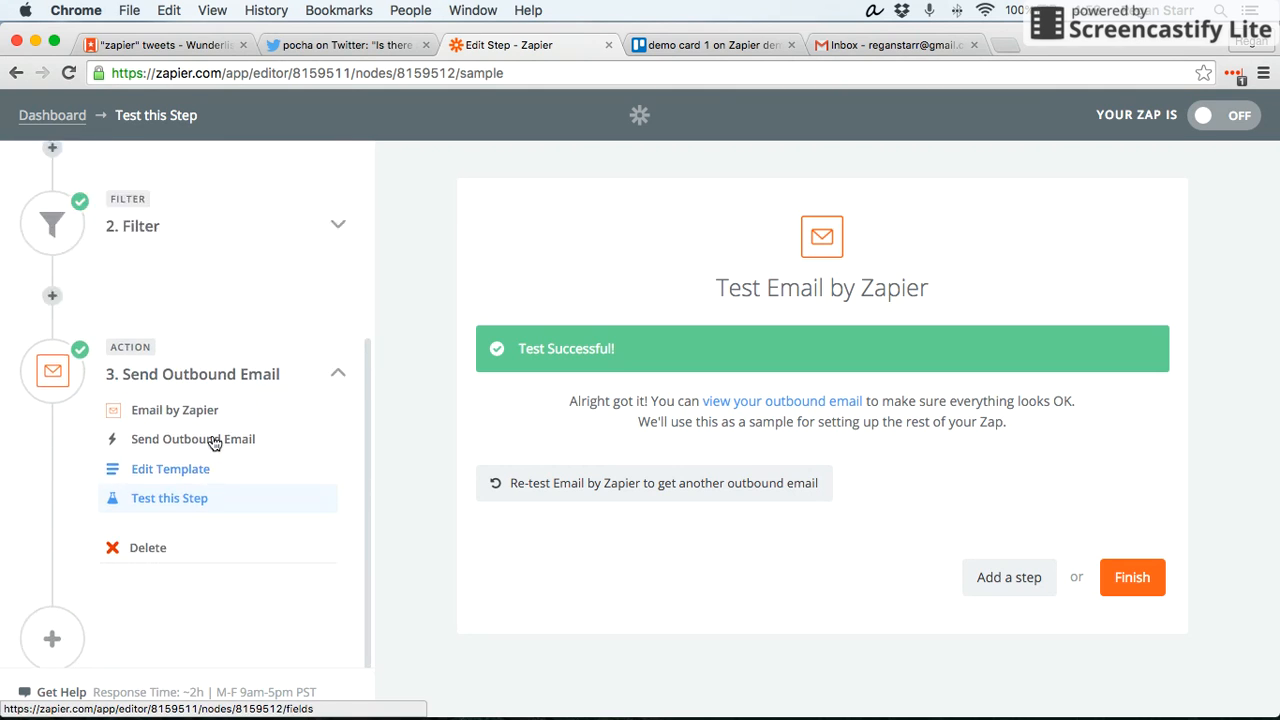
scroll(215, 440, "up", 5)
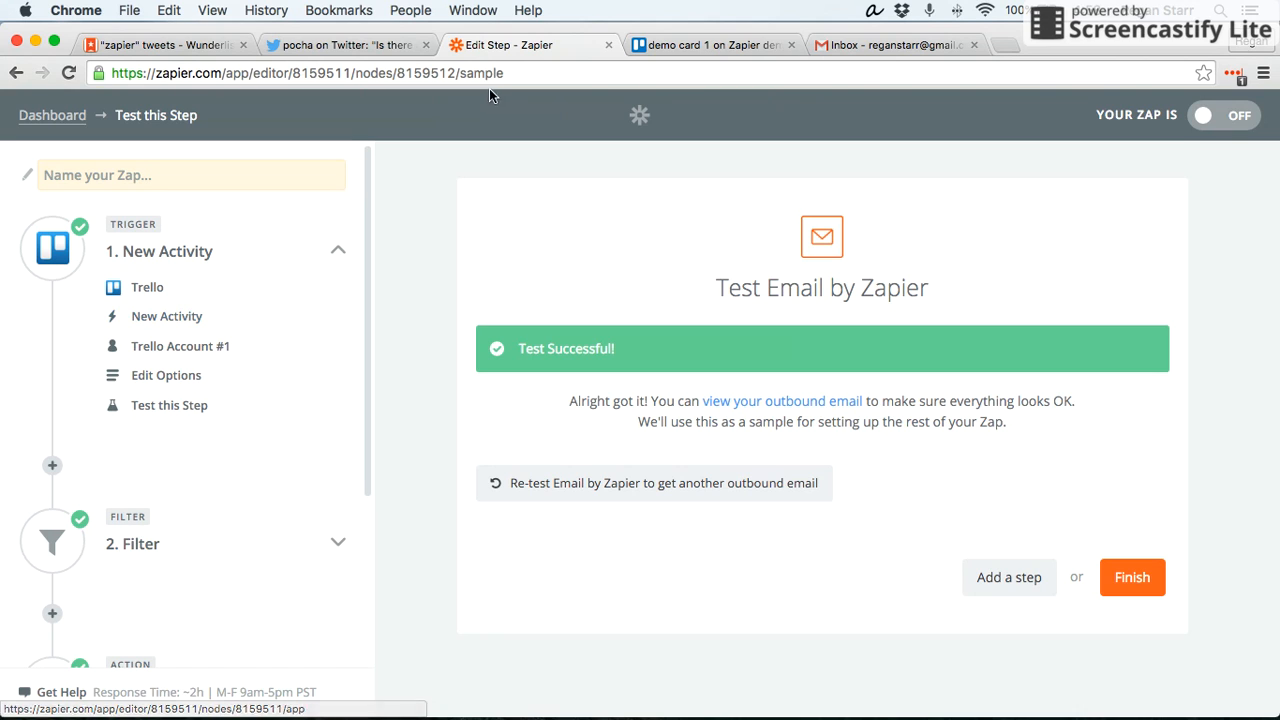
left_click(722, 47)
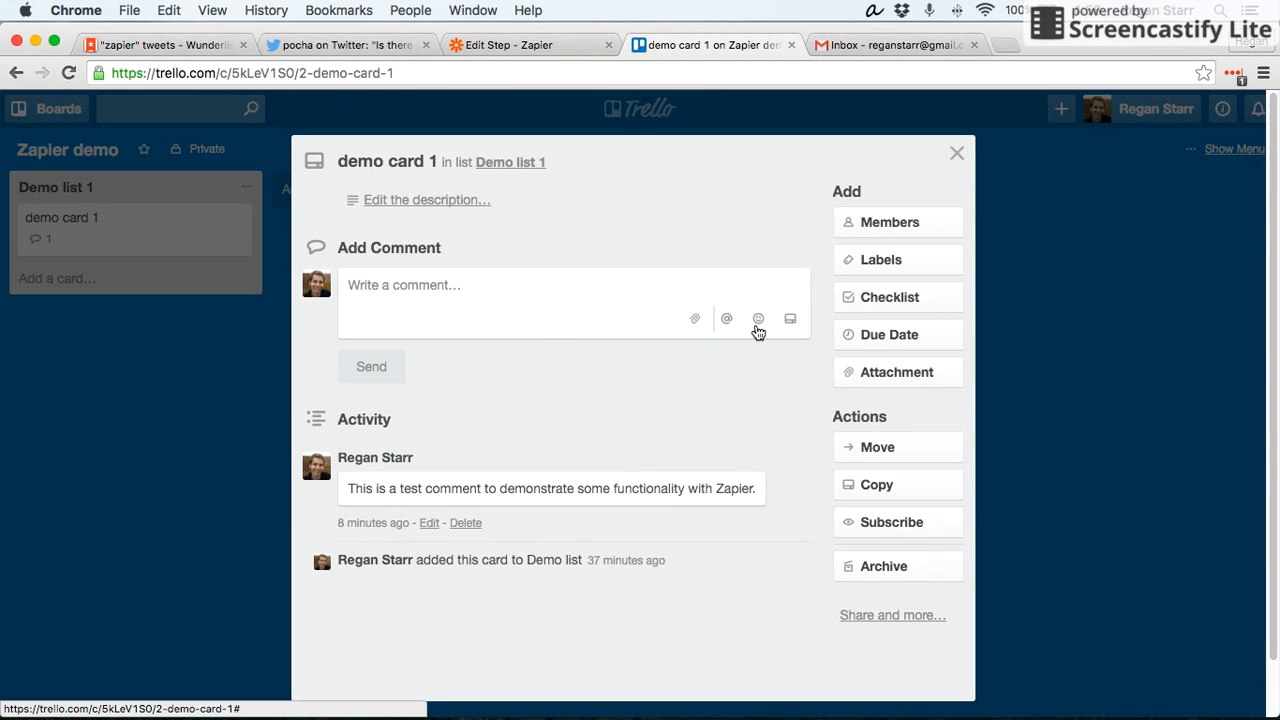
- Add a checklist with the item 'item test' to demo card 1, then close the card
left_click(897, 305)
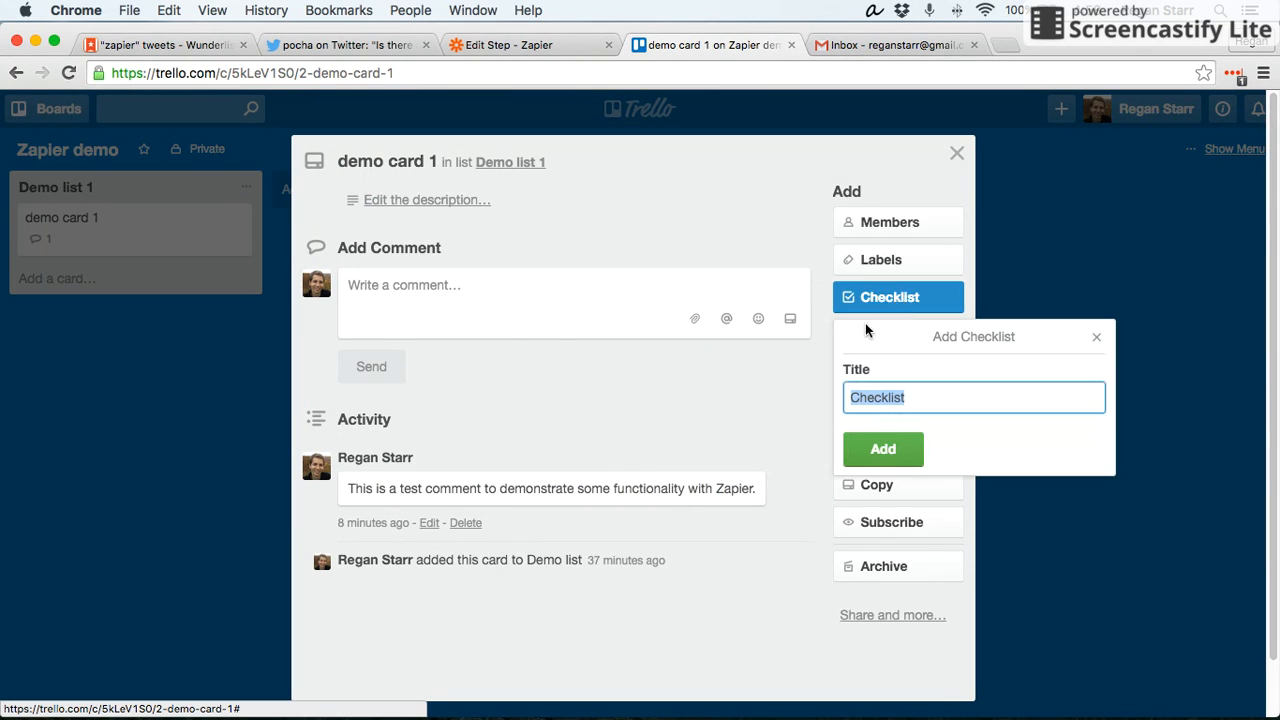
key("Return")
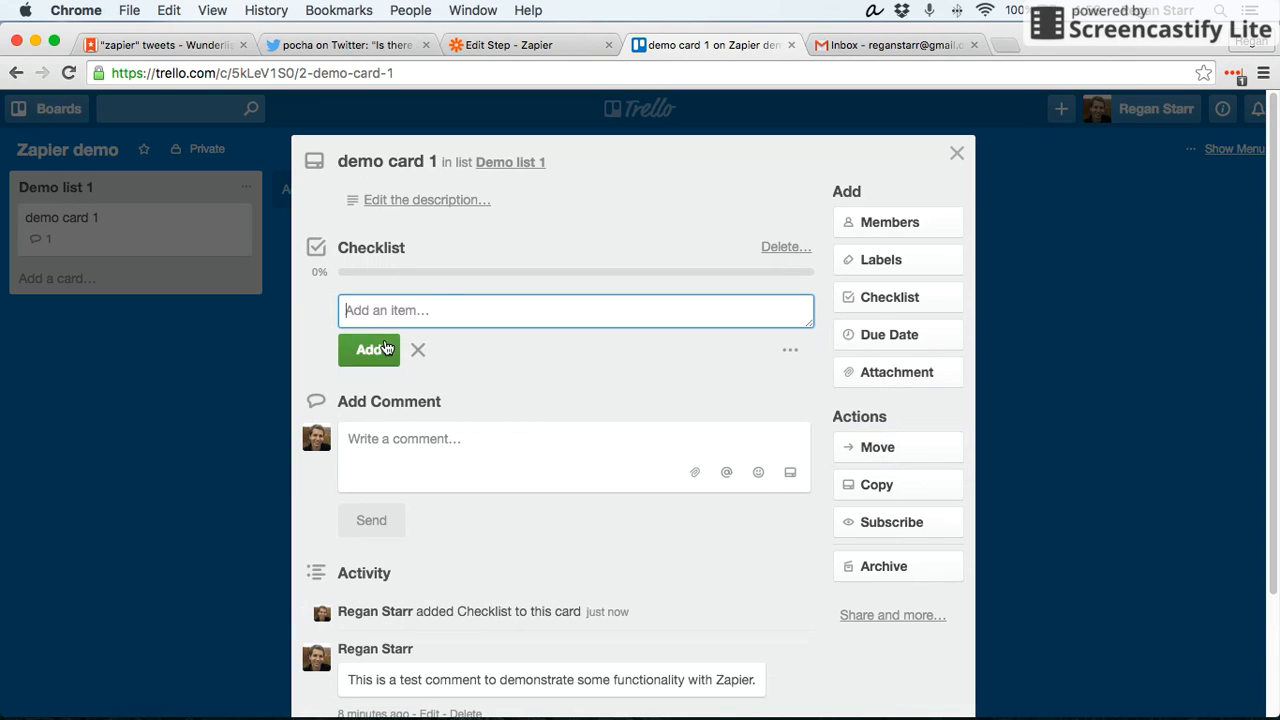
type("item test")
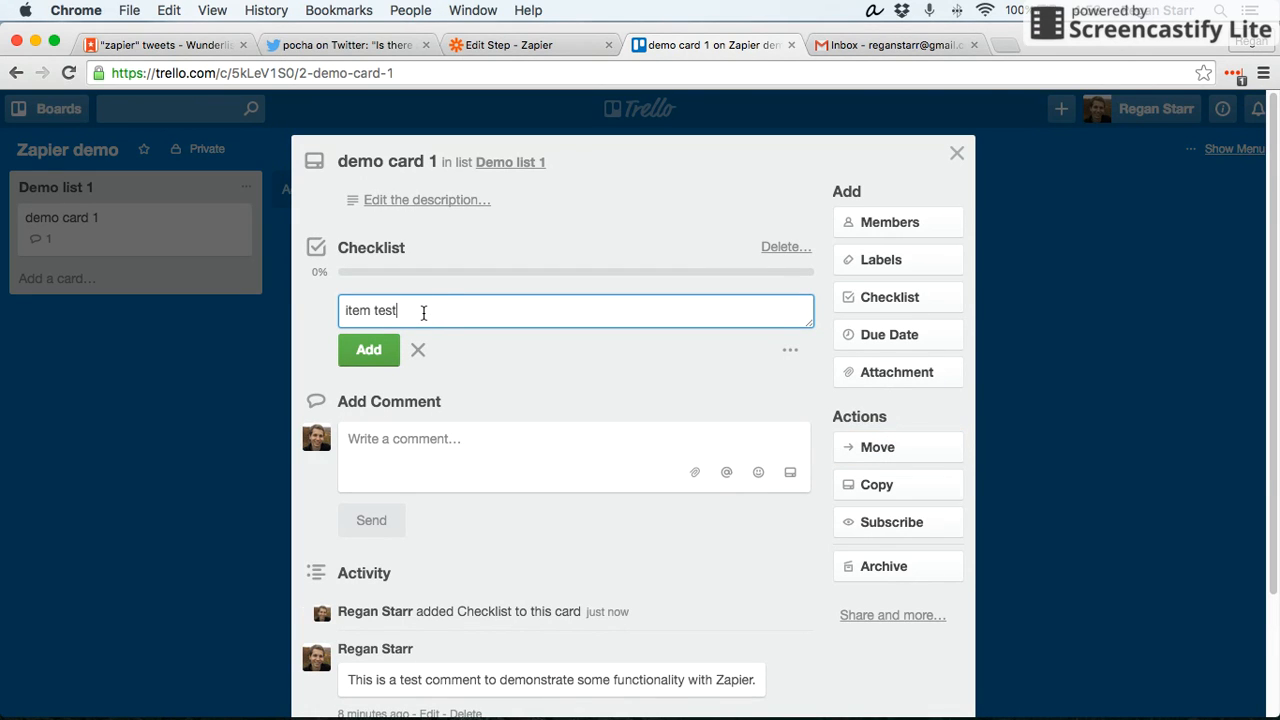
key("Return")
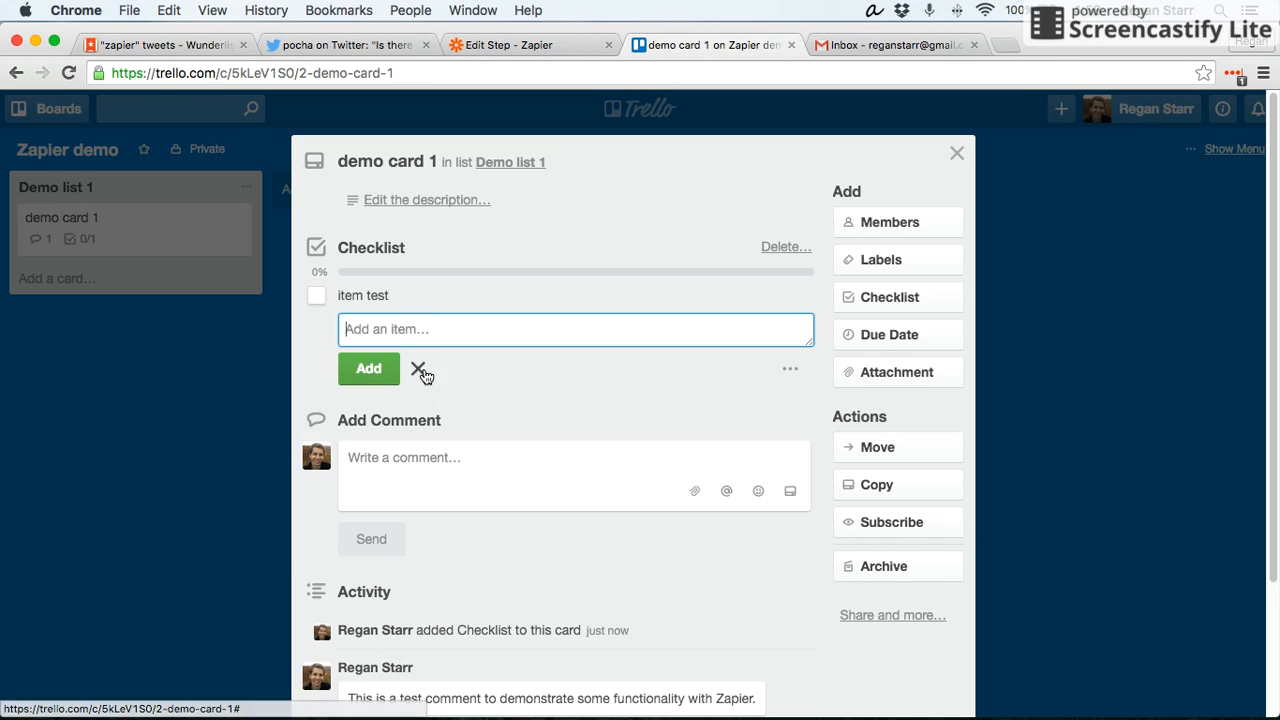
left_click(420, 368)
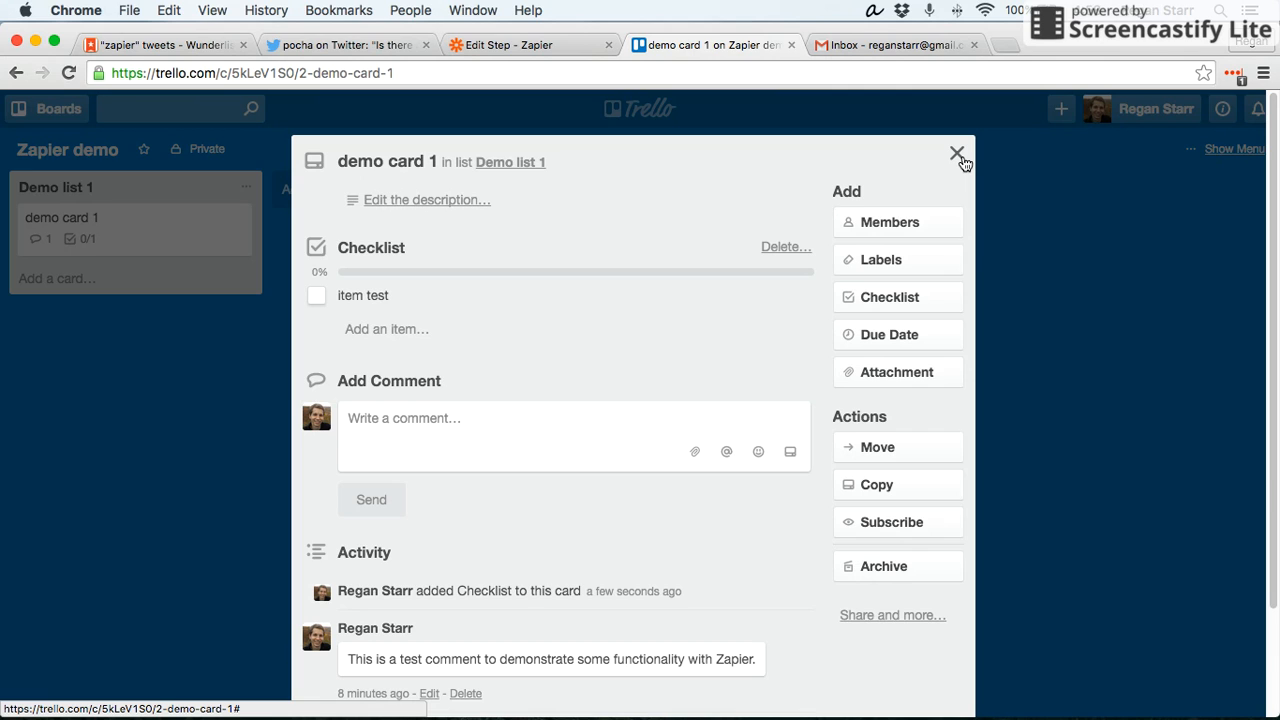
left_click(957, 157)
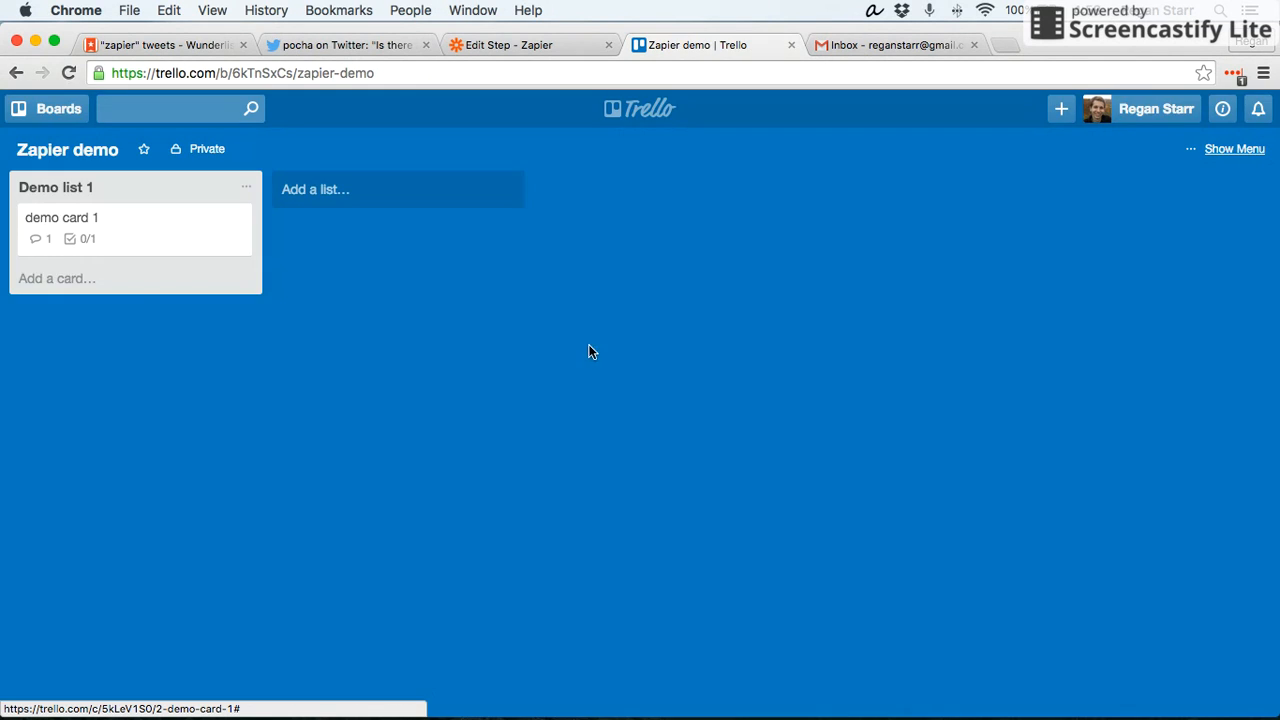
- Add the card 'this is a task with someone assigned to it' to Demo list 1
left_click(77, 283)
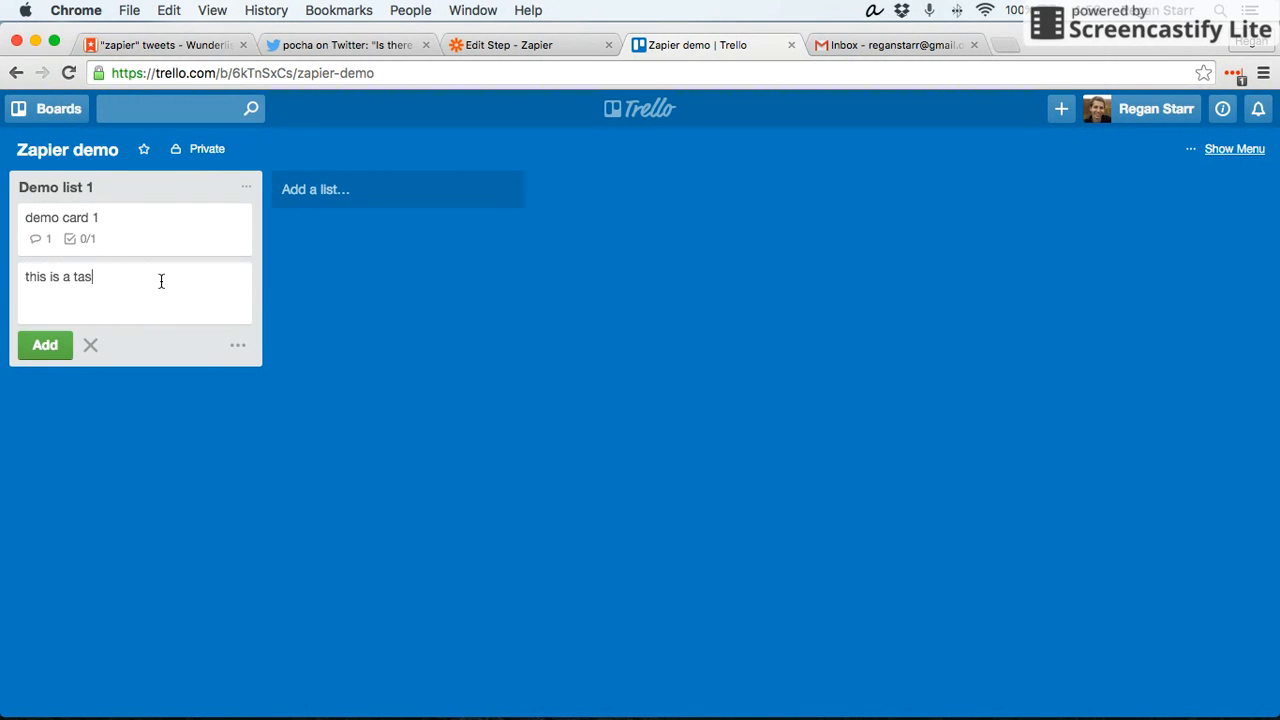
type("this is a task with someone assigned to it")
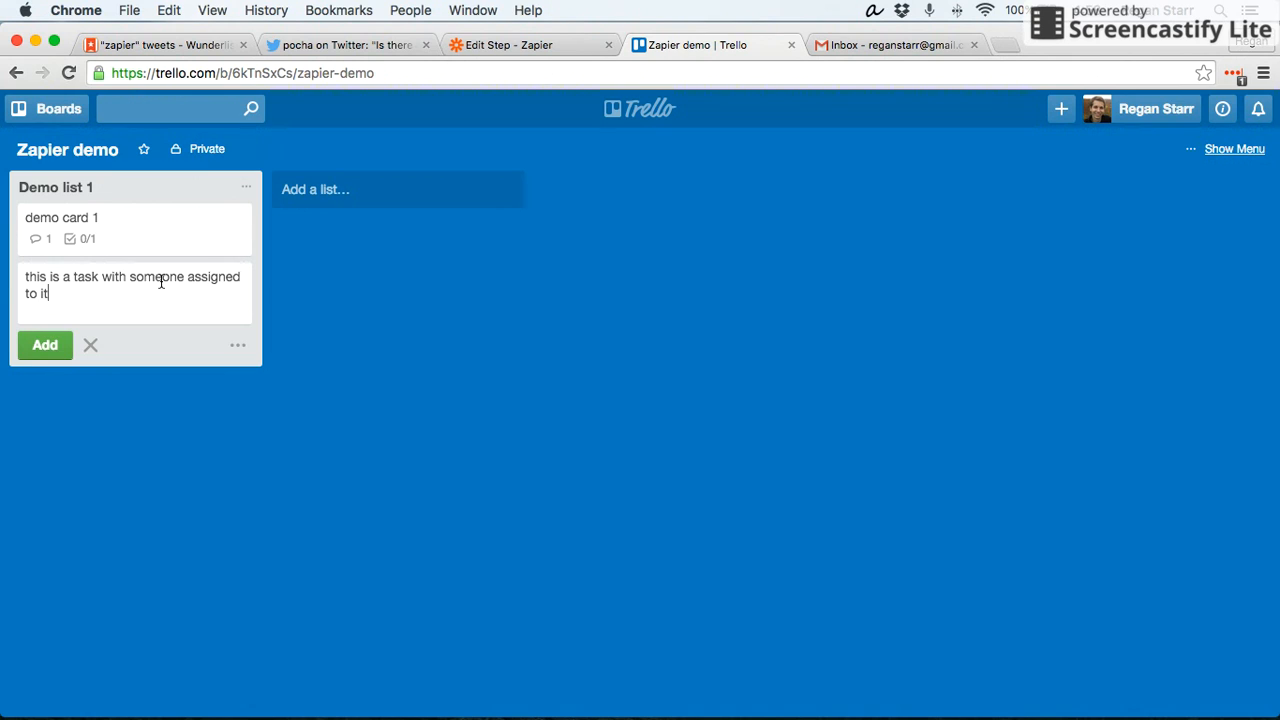
key("Return")
- Assign the board member to the new card and save the change
left_click(245, 277)
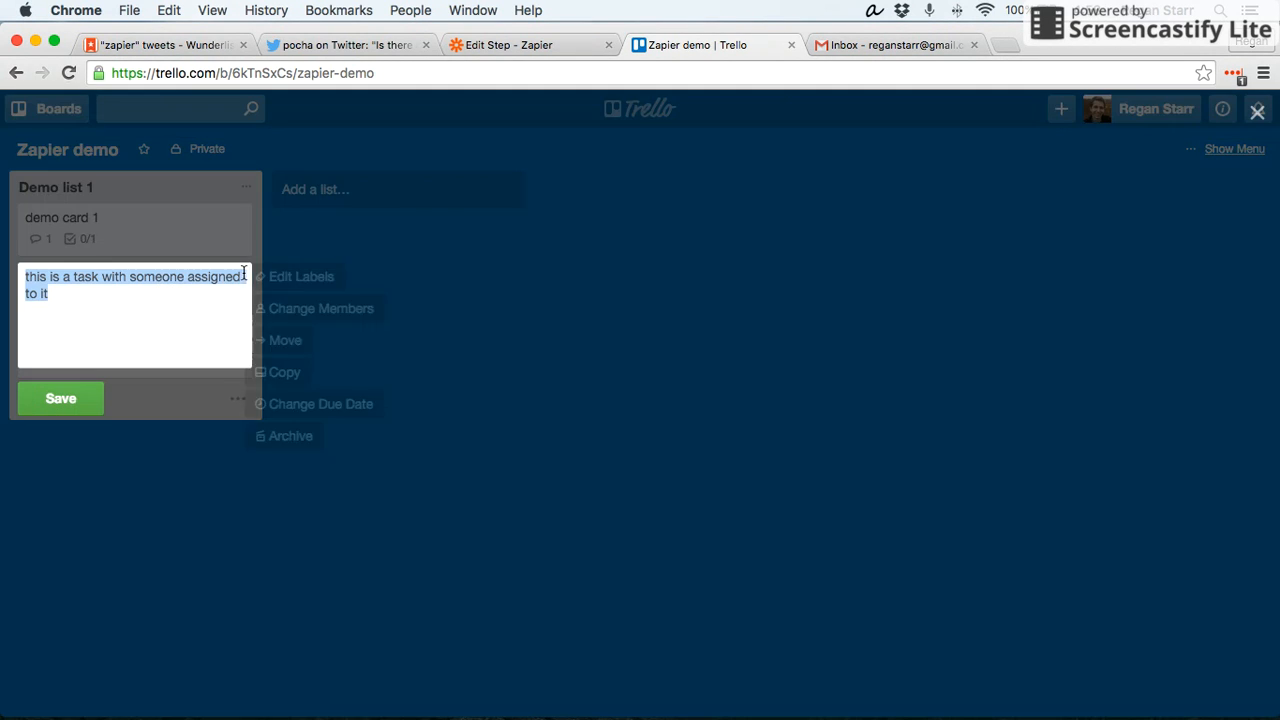
left_click(294, 309)
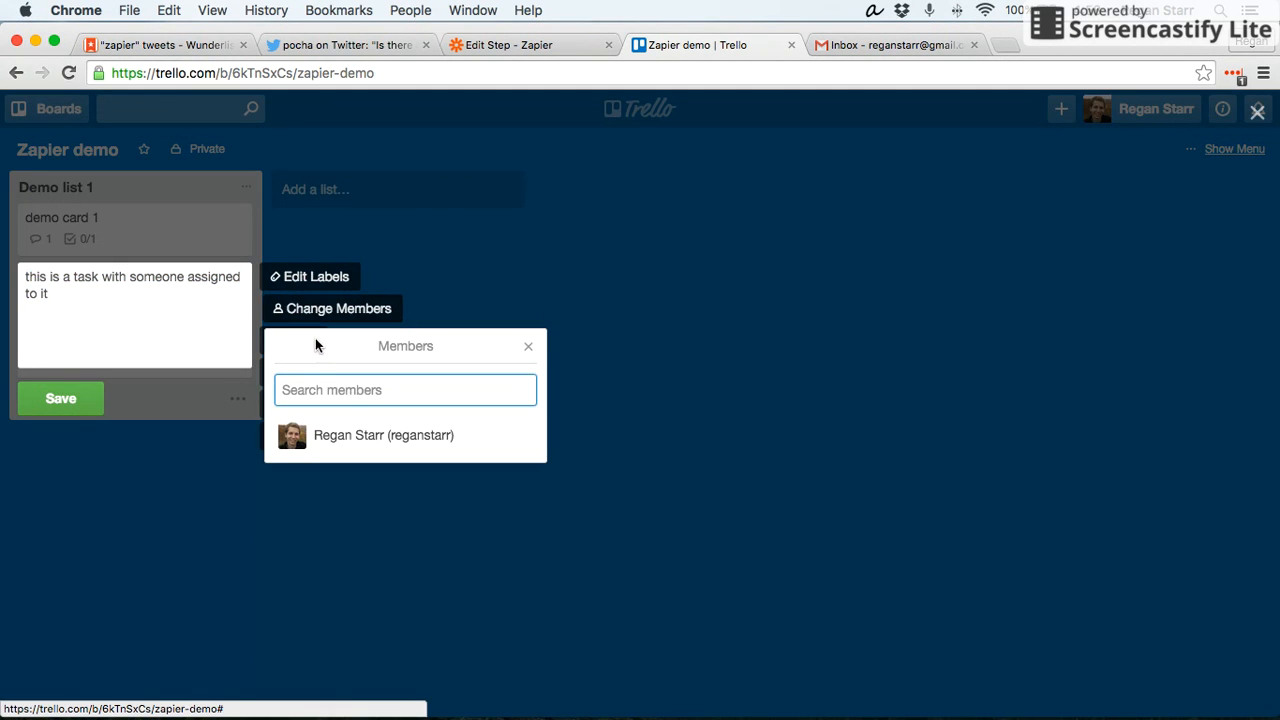
left_click(332, 437)
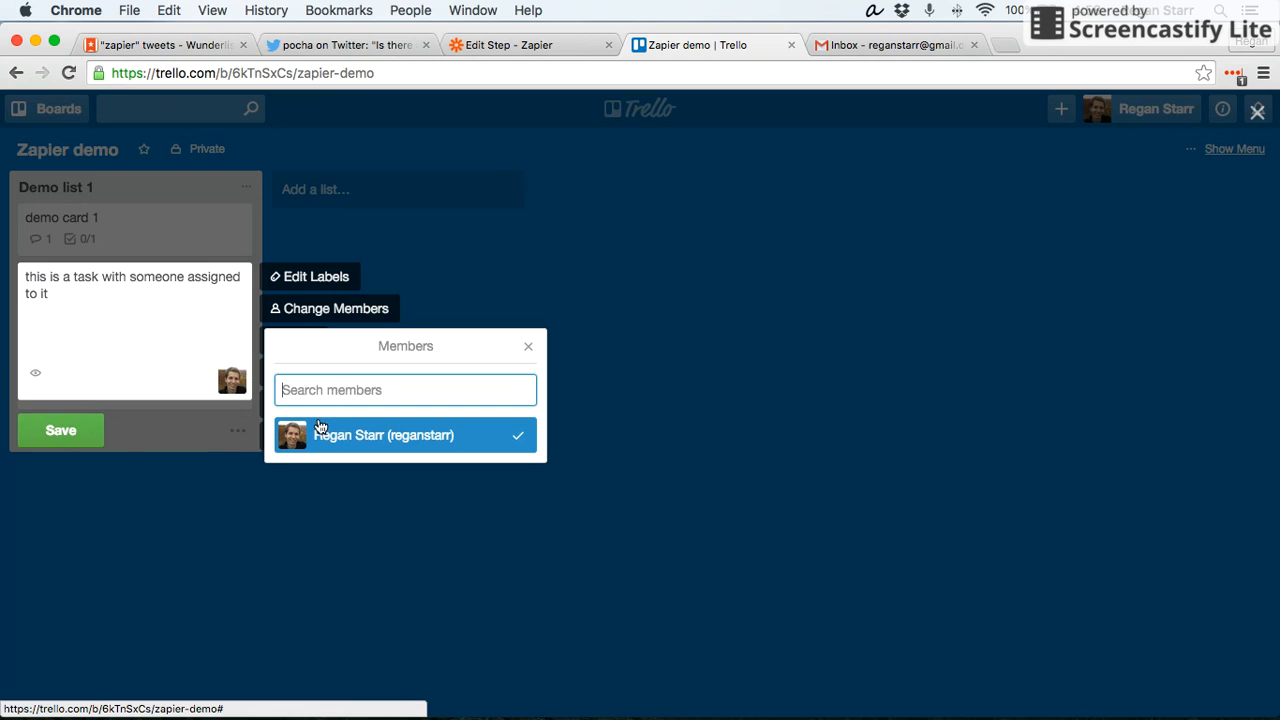
left_click(63, 434)
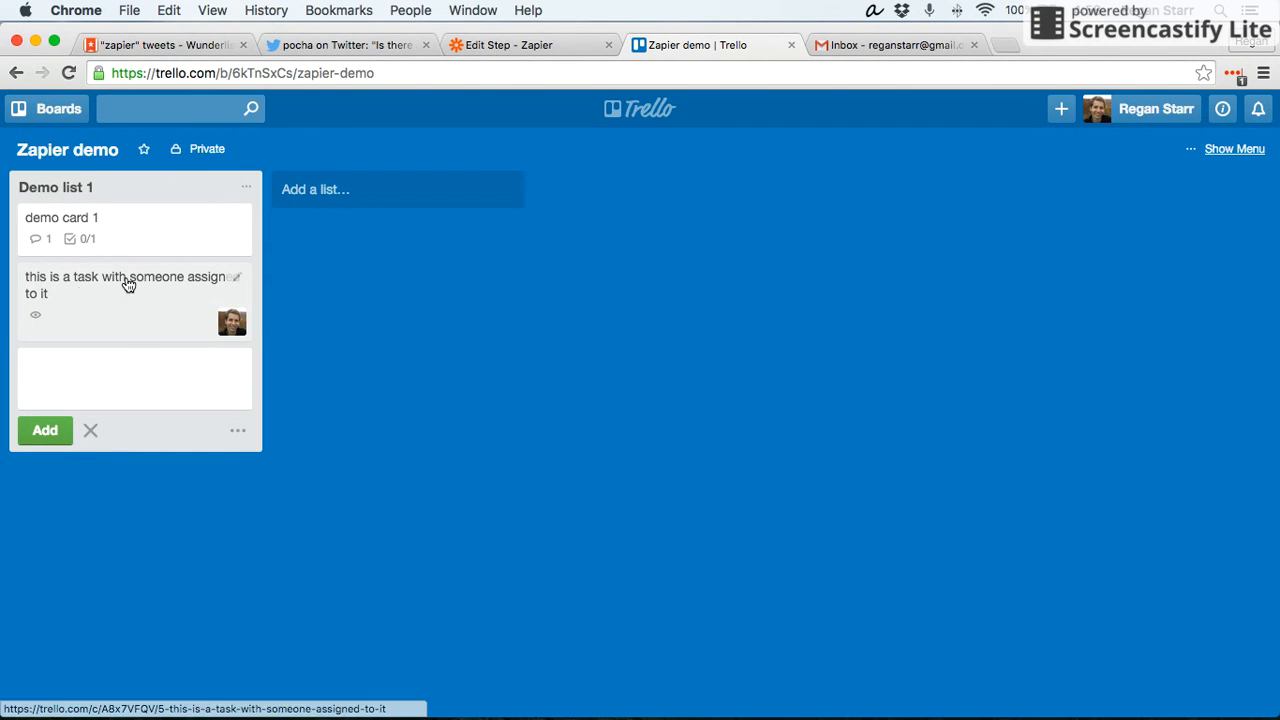
left_click(91, 430)
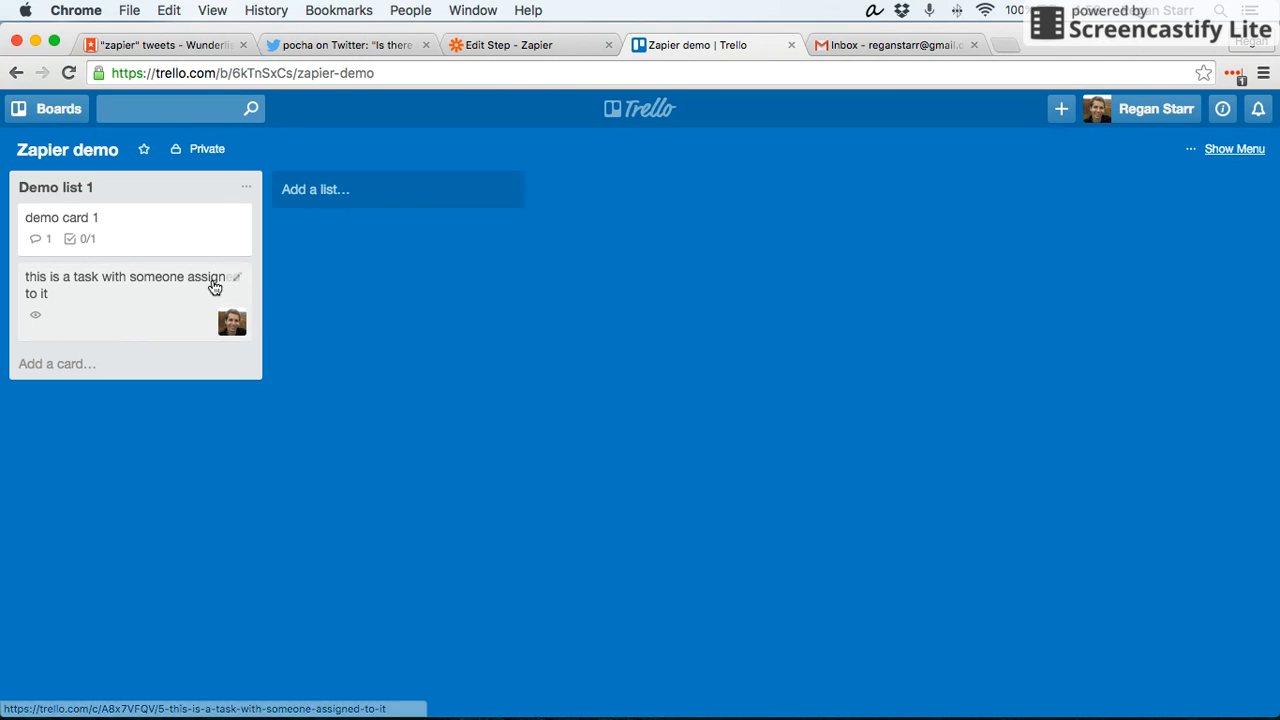
left_click(545, 50)
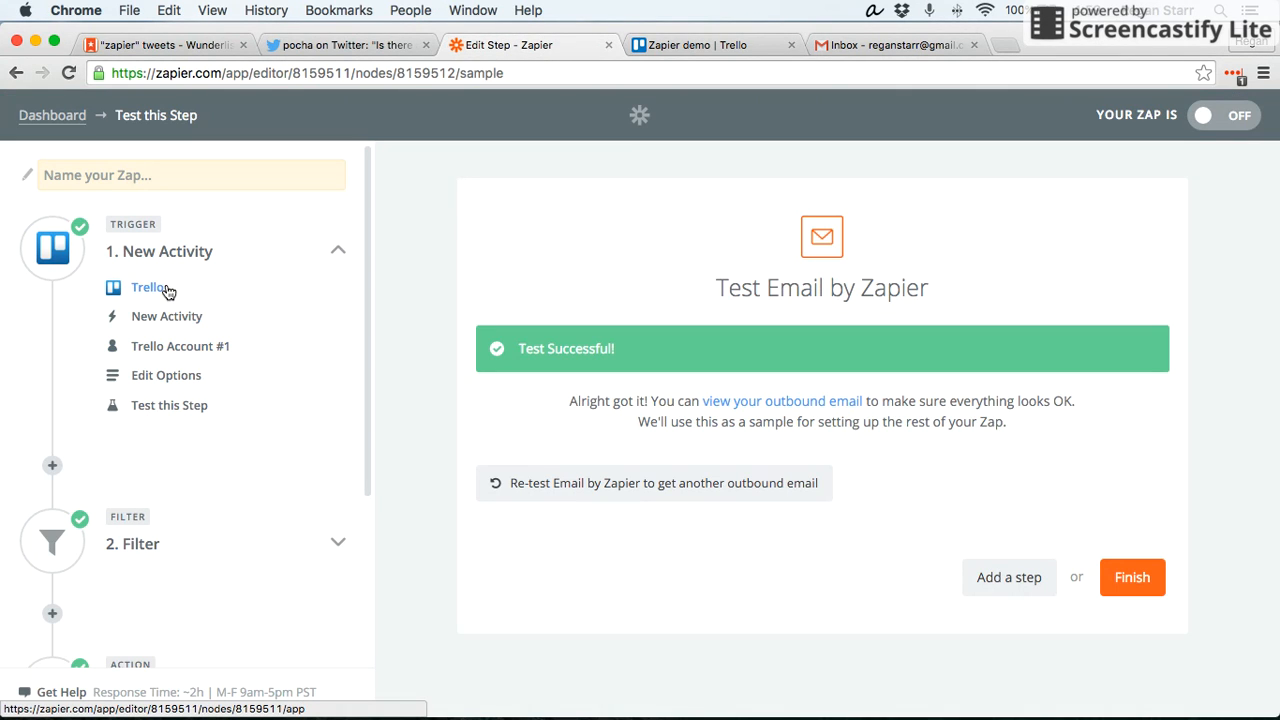
- Re-test the Trello trigger and fetch the newest activity as its sample
left_click(170, 408)
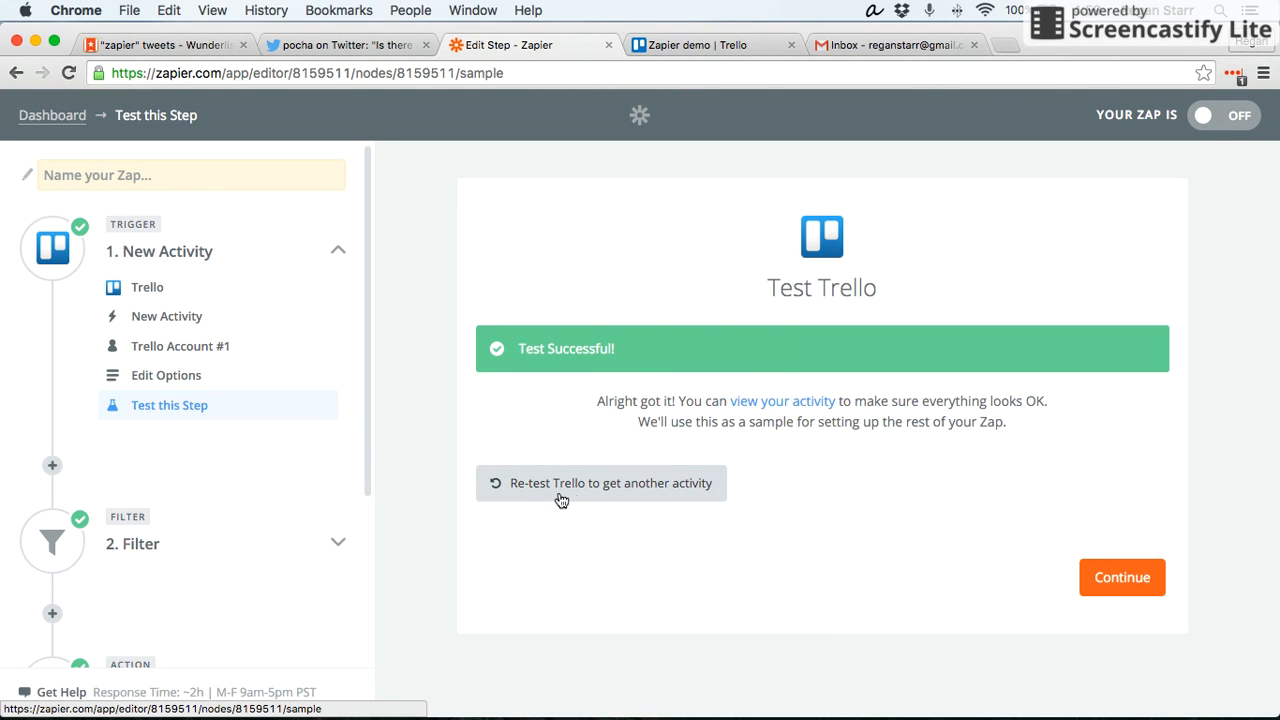
left_click(593, 484)
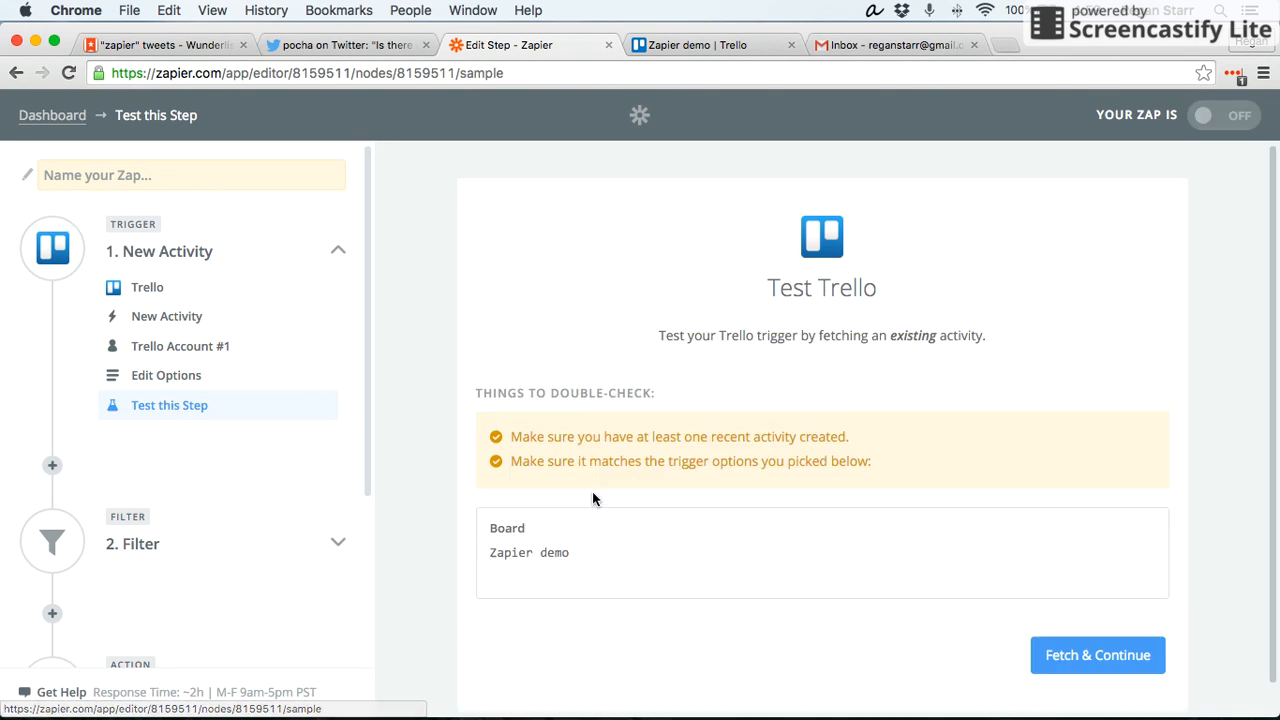
scroll(538, 506, "down", 1)
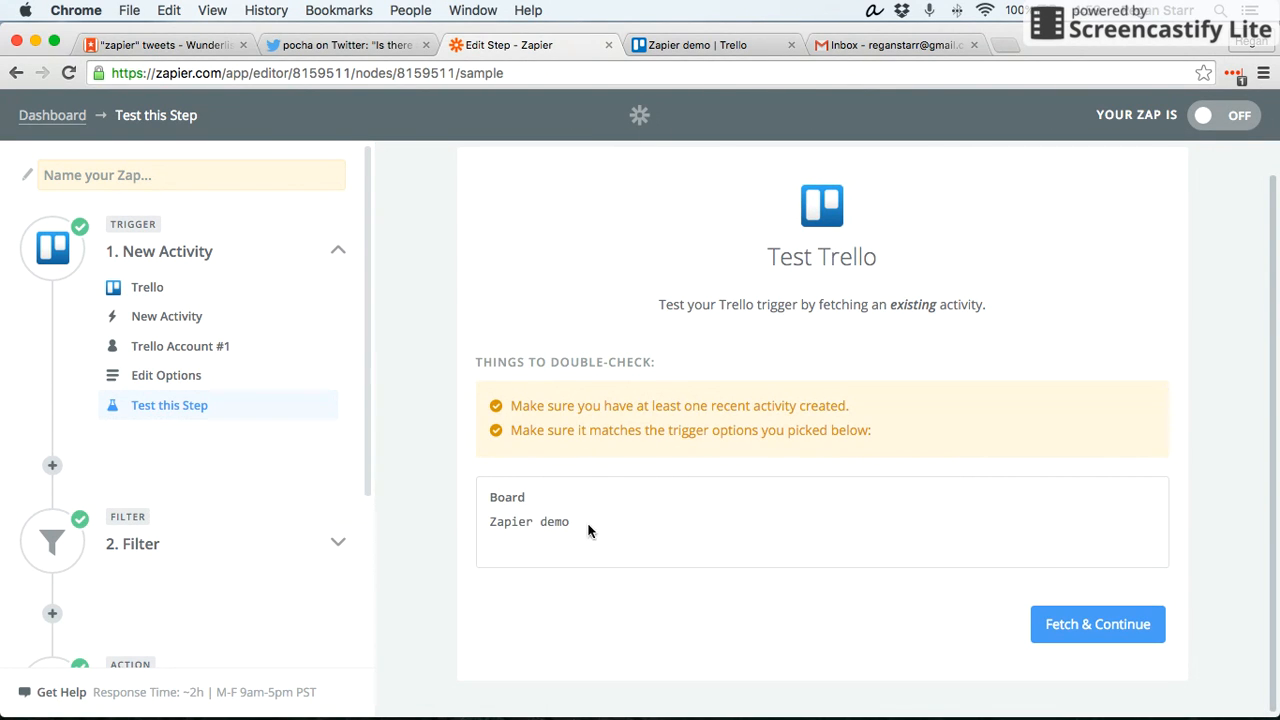
left_click(1086, 622)
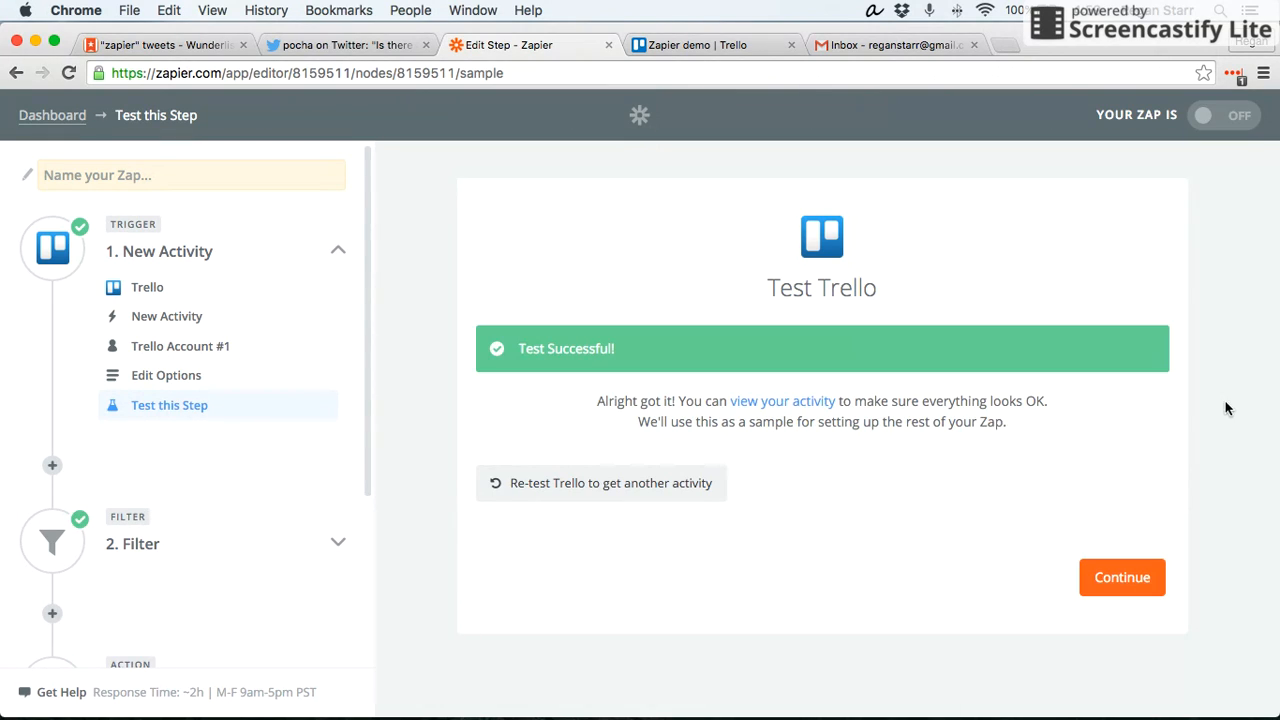
- Search the fetched sample data for 'type' and select its value, addMemberToCard
left_click(786, 404)
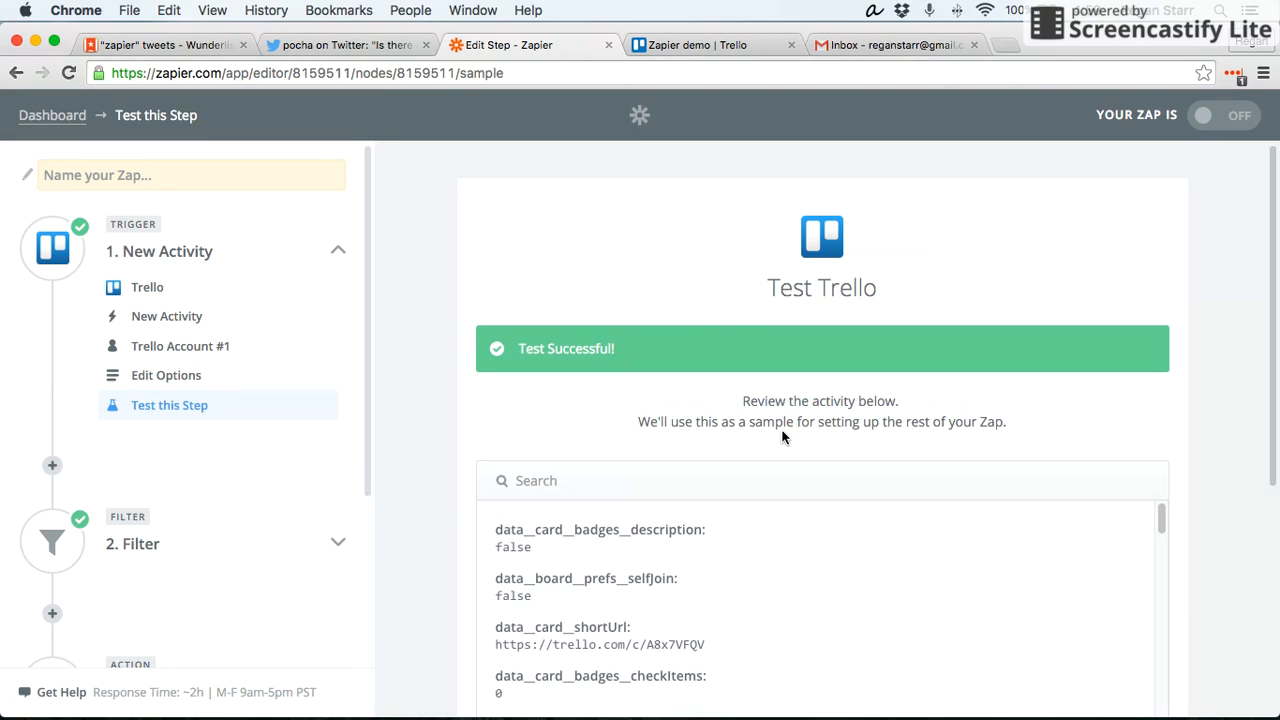
scroll(425, 385, "down", 5)
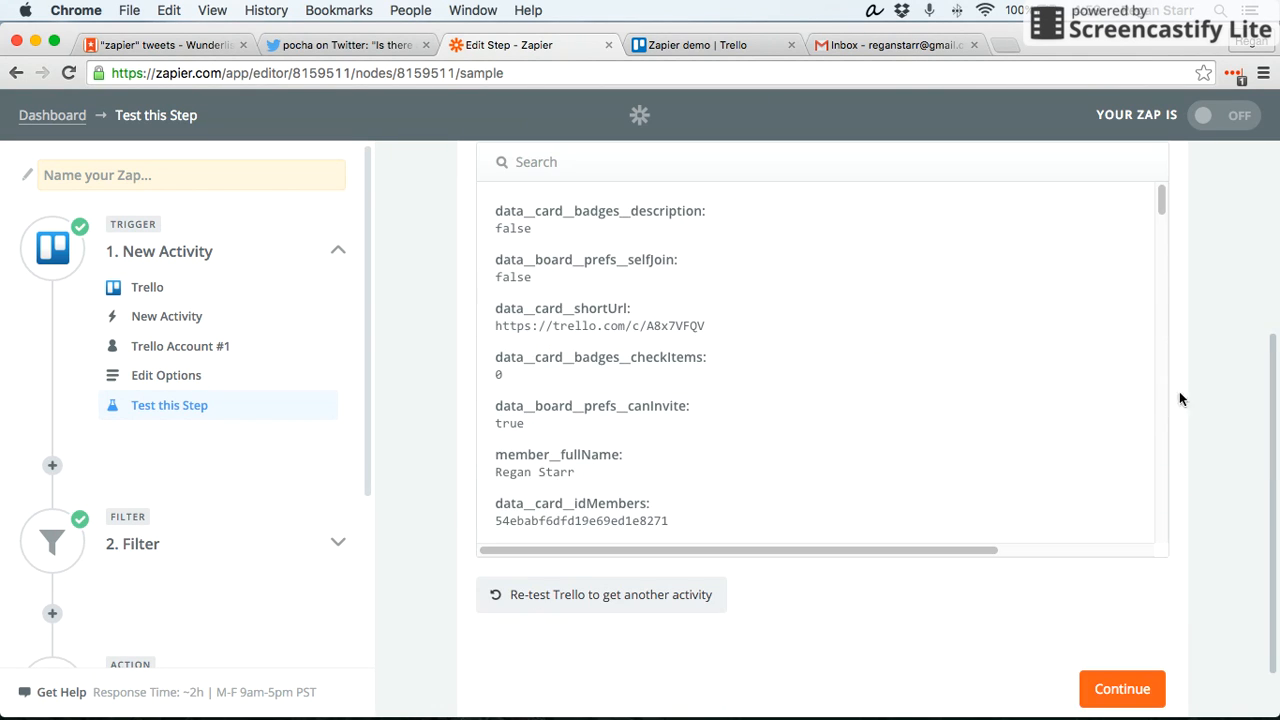
scroll(1164, 226, "down", 5)
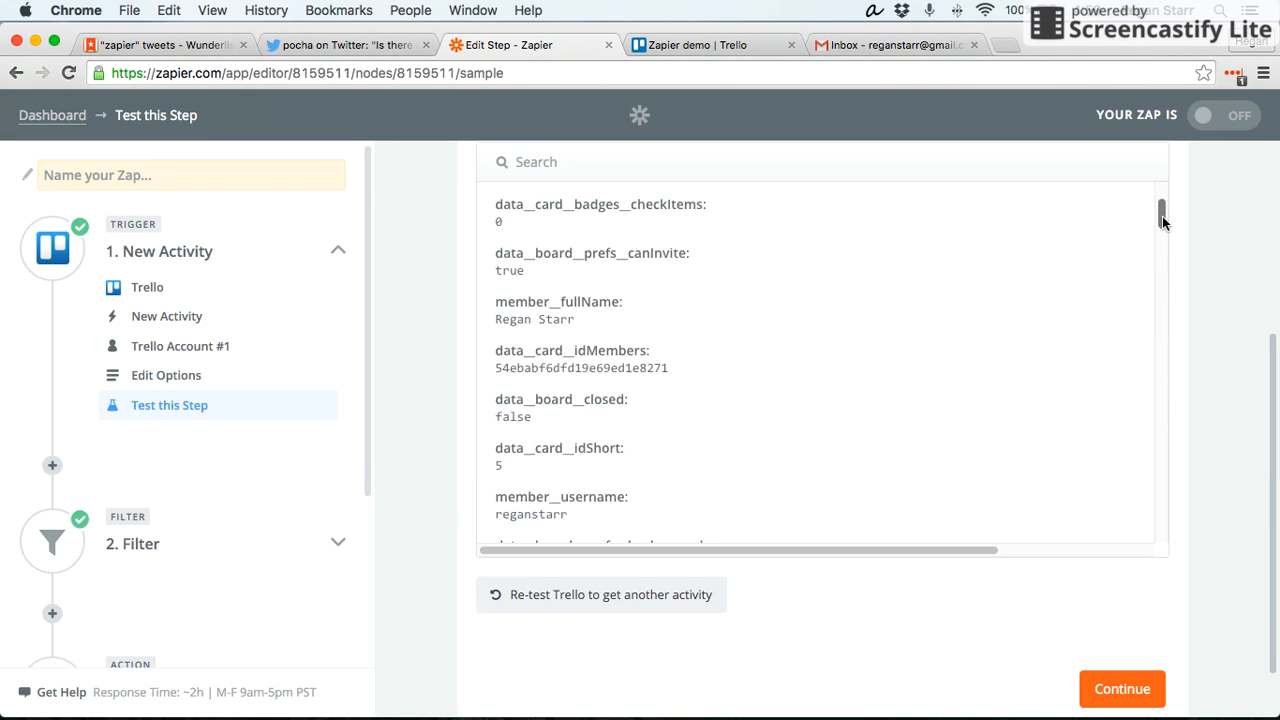
left_click_drag(1164, 222, 1165, 232)
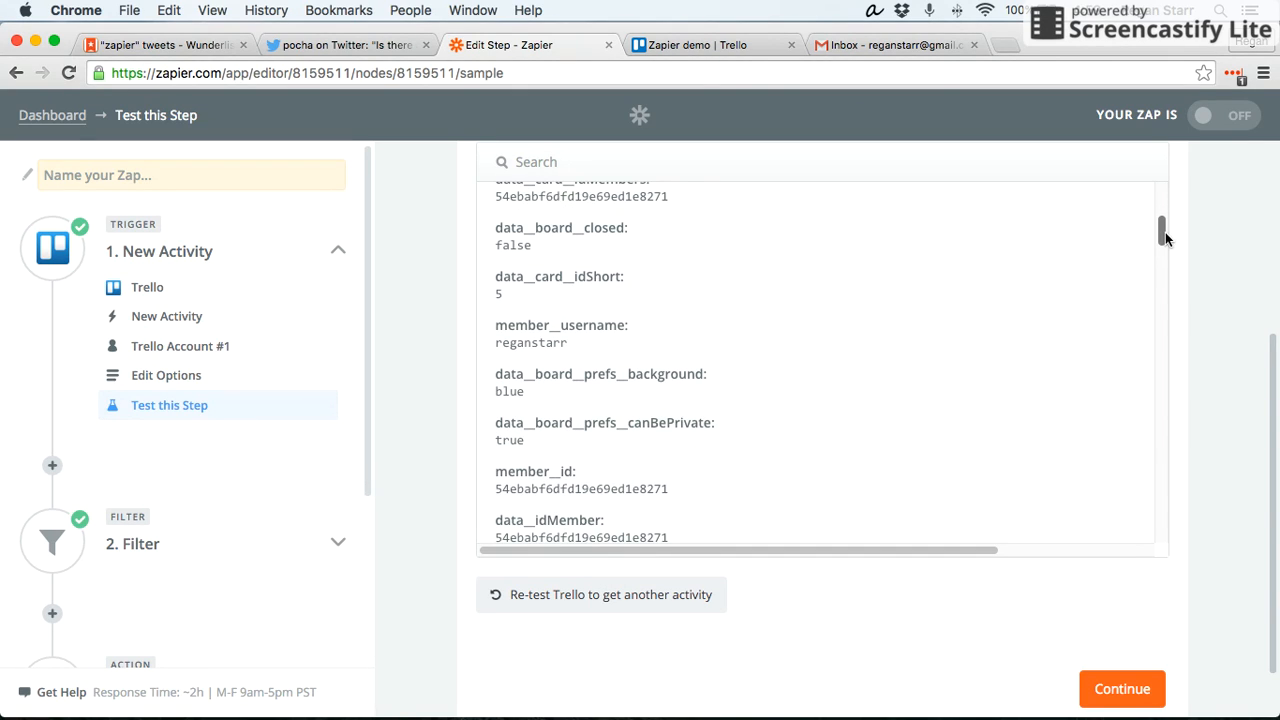
double_click(528, 344)
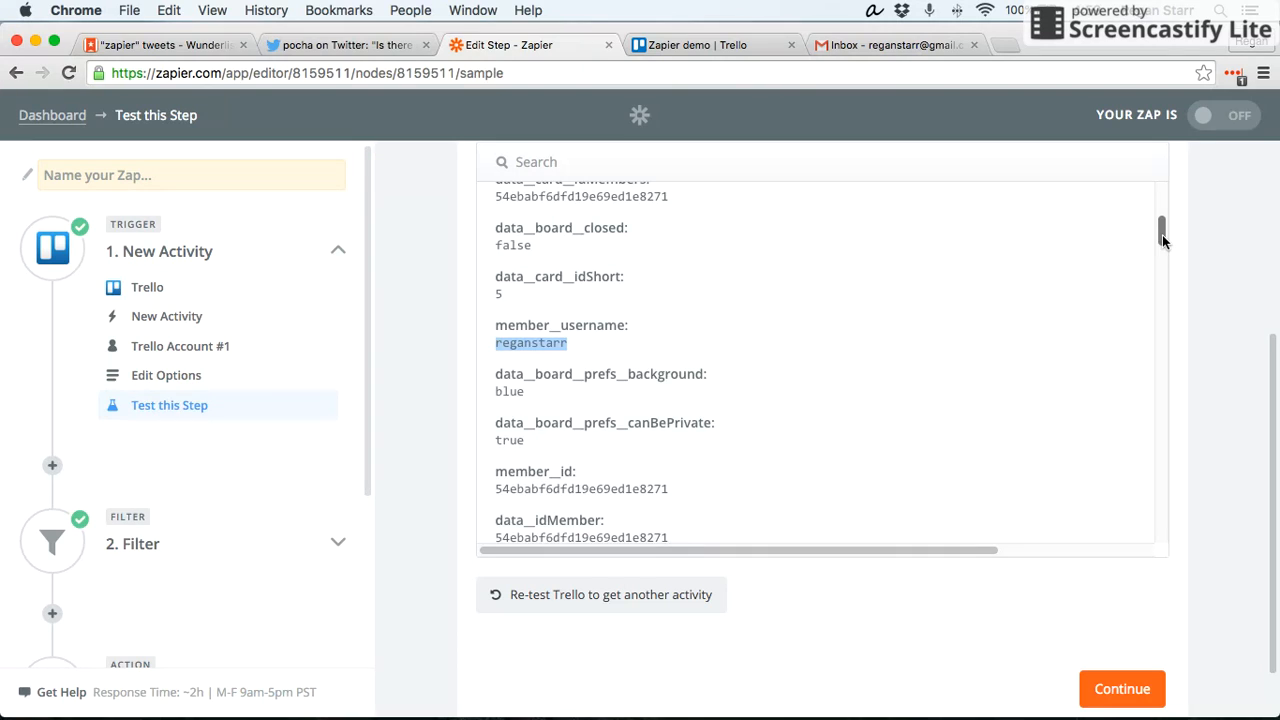
left_click_drag(1162, 236, 1164, 241)
left_click(1212, 249)
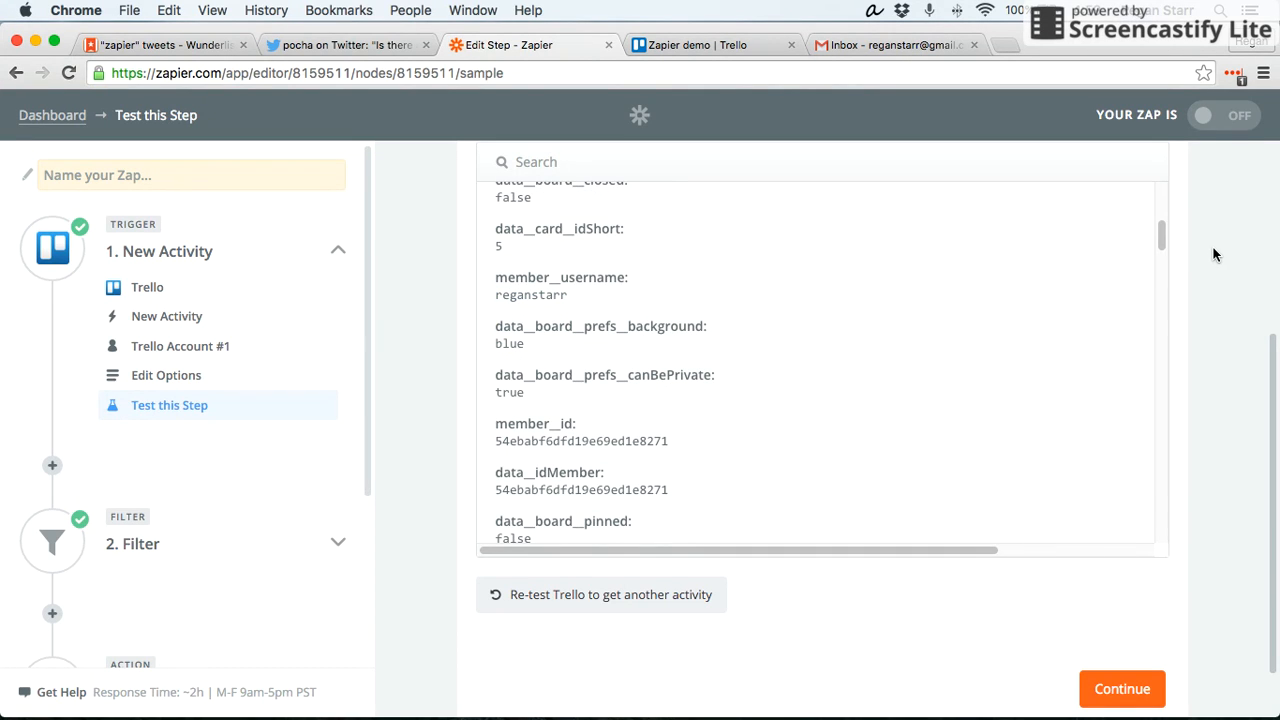
key("super+f")
type("type")
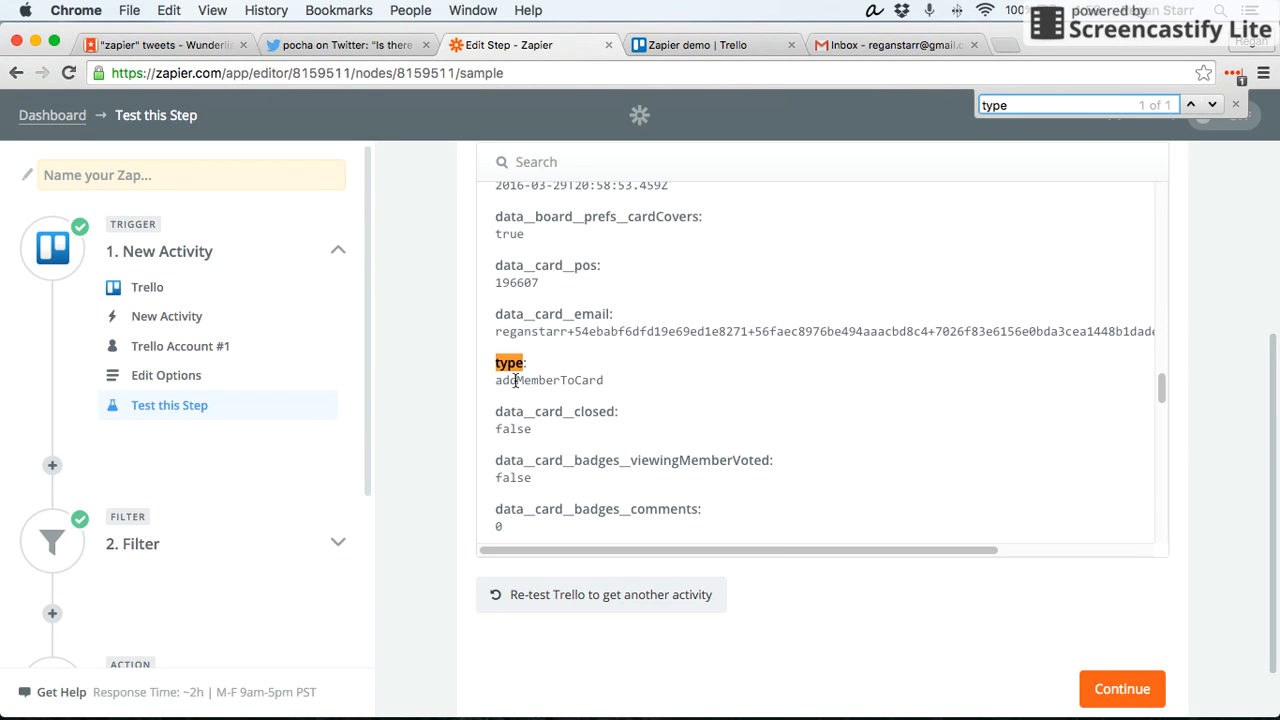
scroll(465, 400, "up", 1)
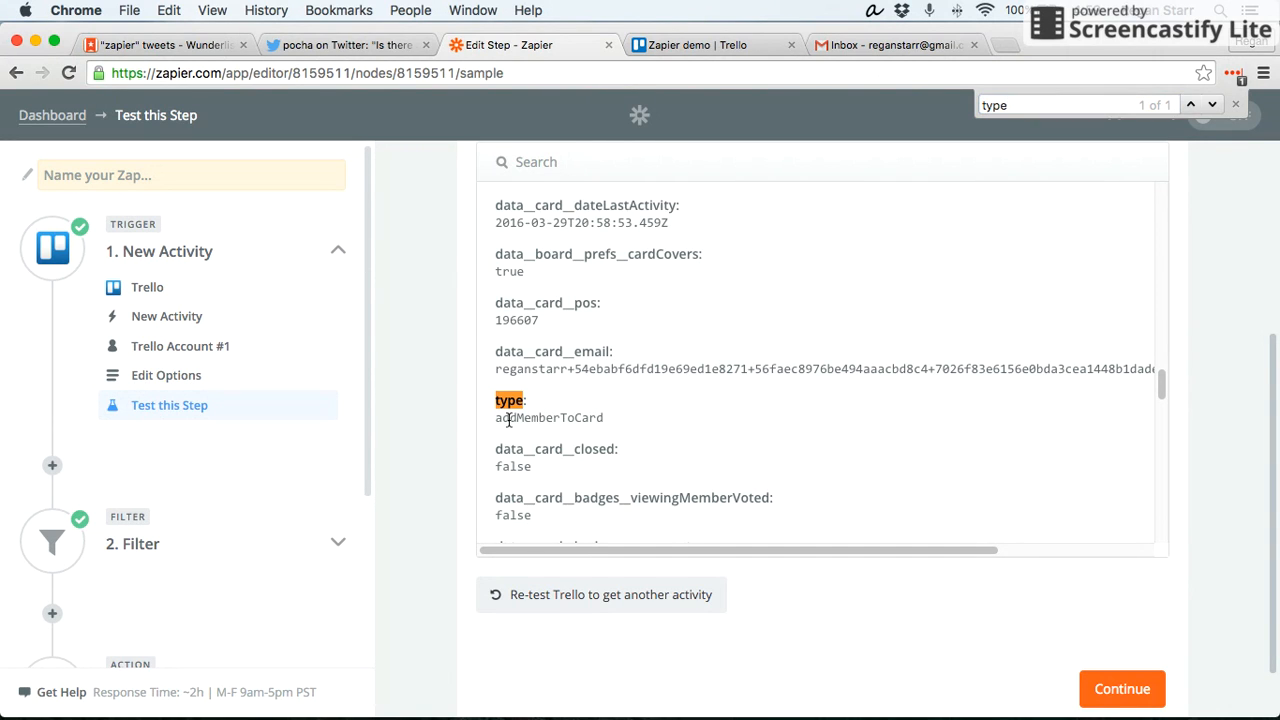
double_click(510, 420)
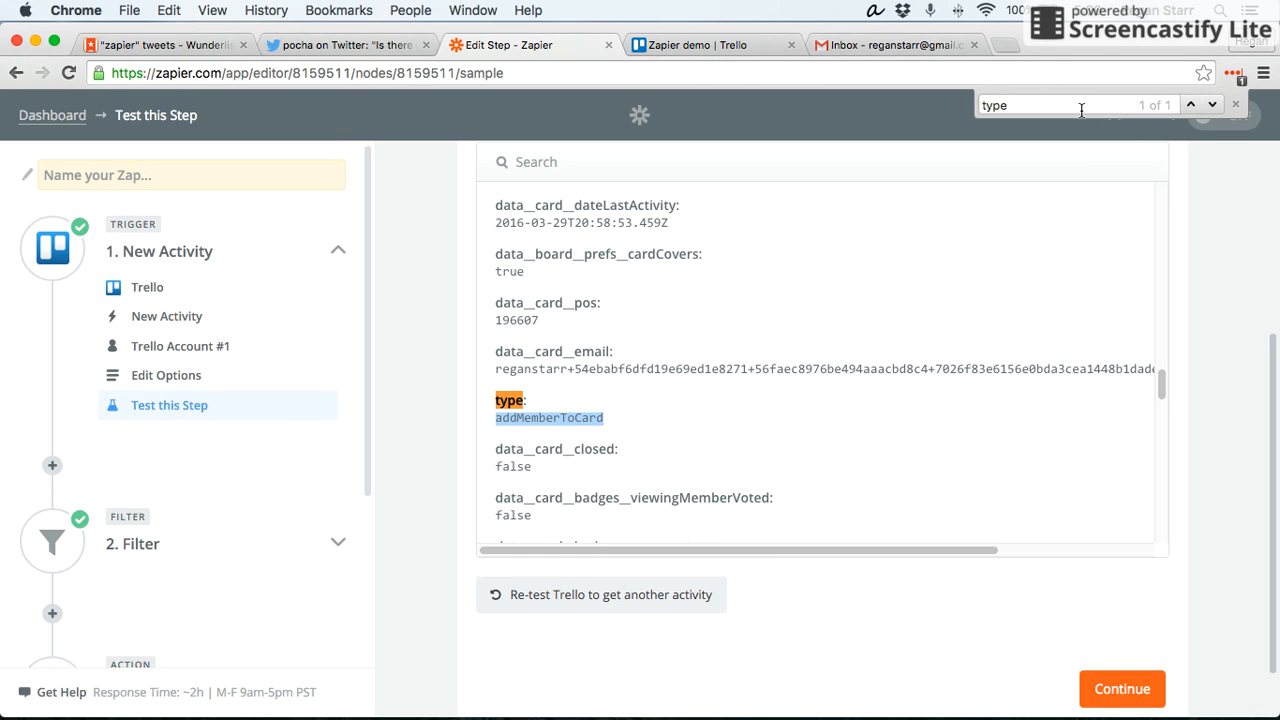
- Find all four matches of the member's username in the sample data, including member__username and memberCreator__username
key("super+a")
left_click(1193, 287)
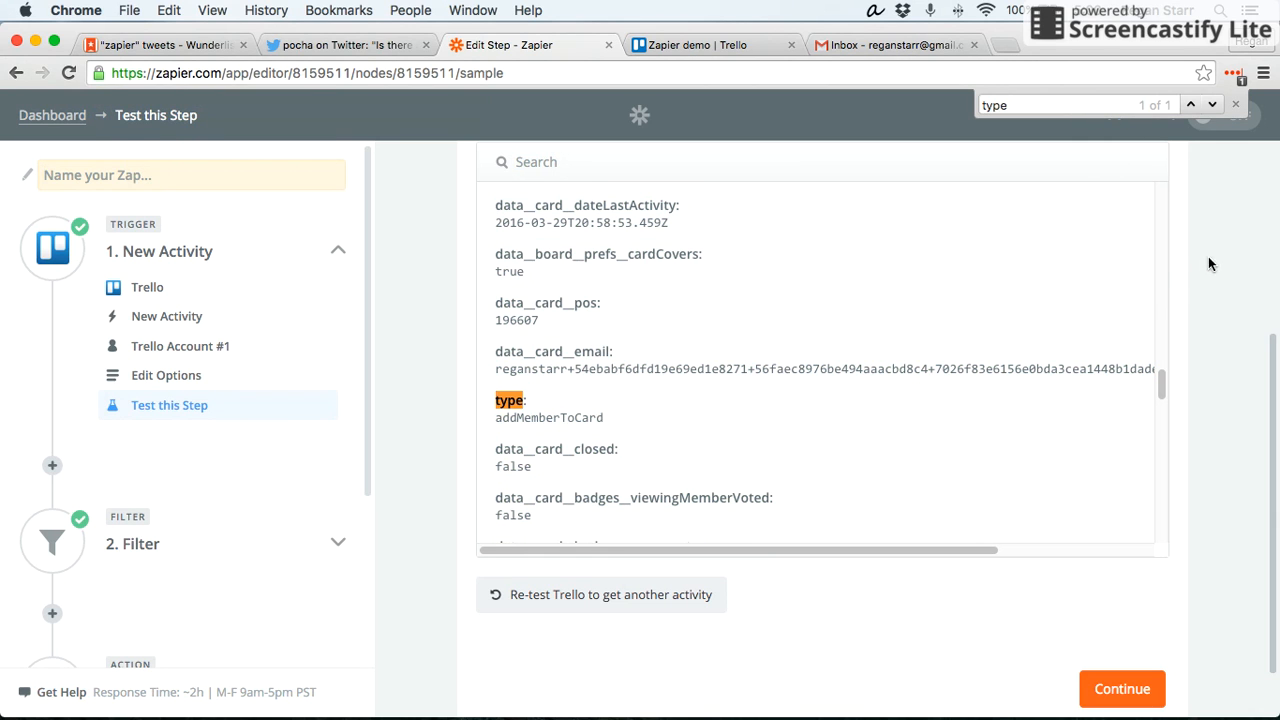
key("super+f")
type("reganstarr")
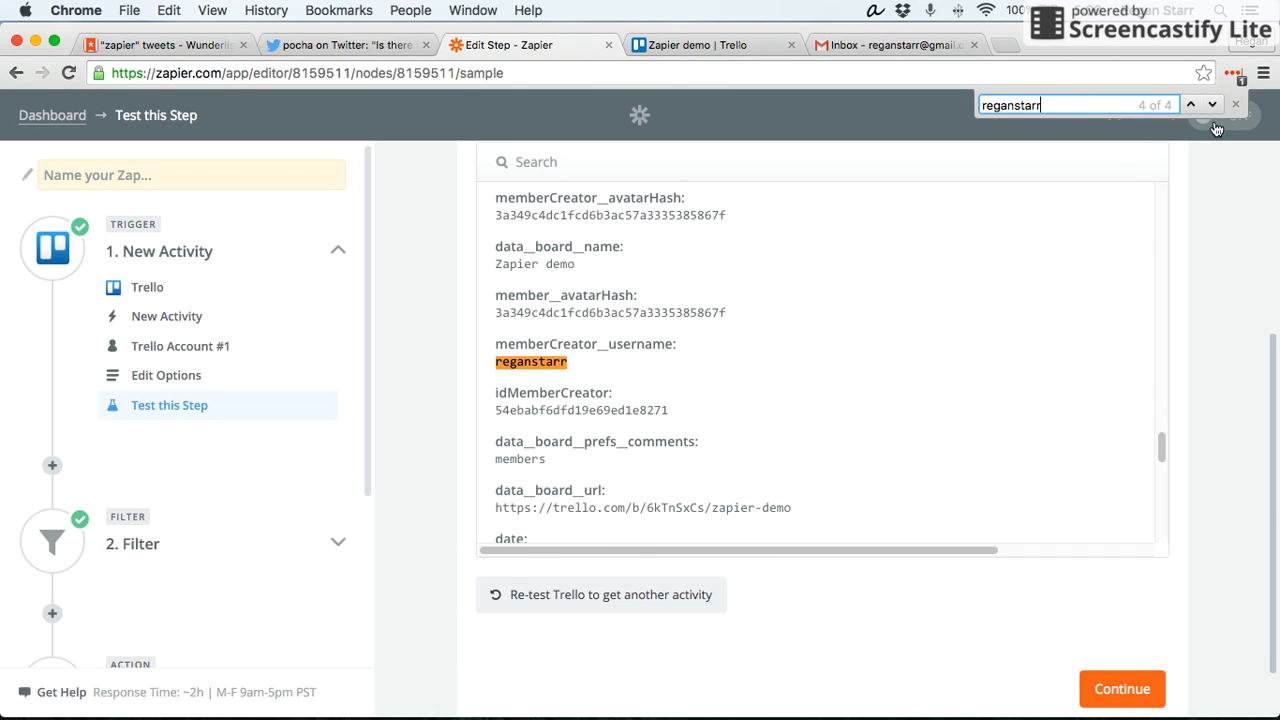
left_click(1213, 104)
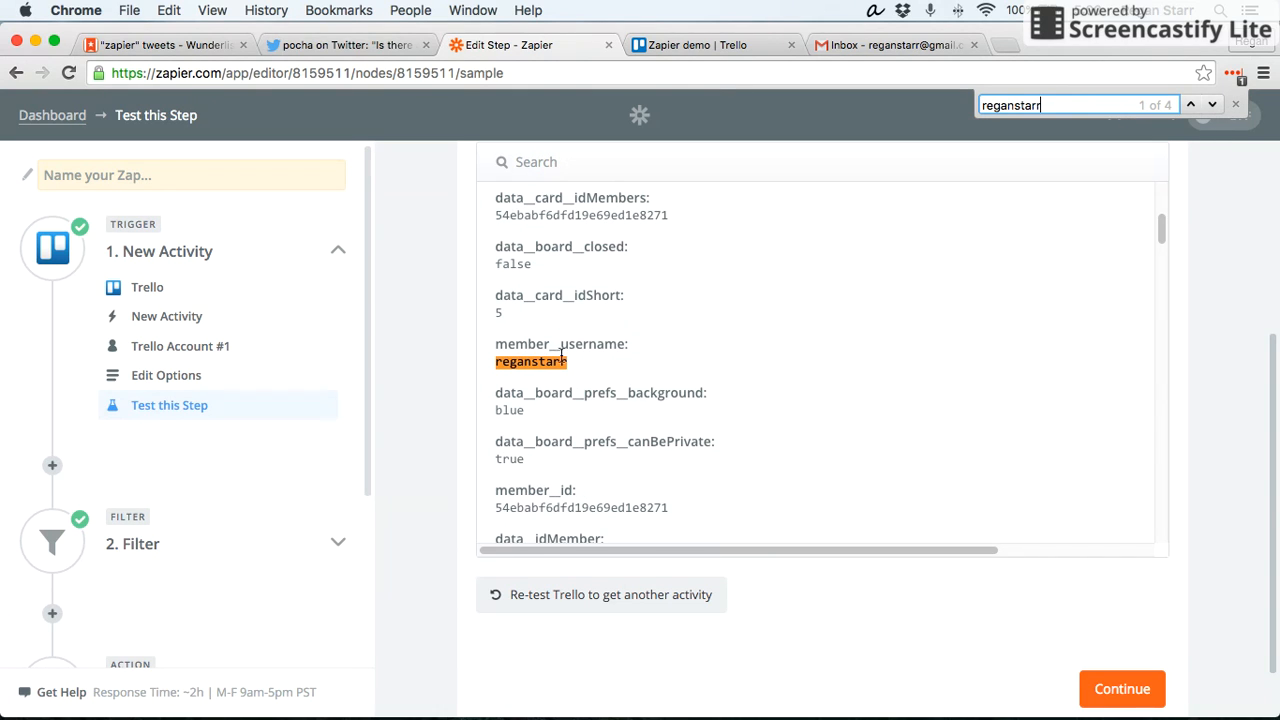
left_click(1213, 105)
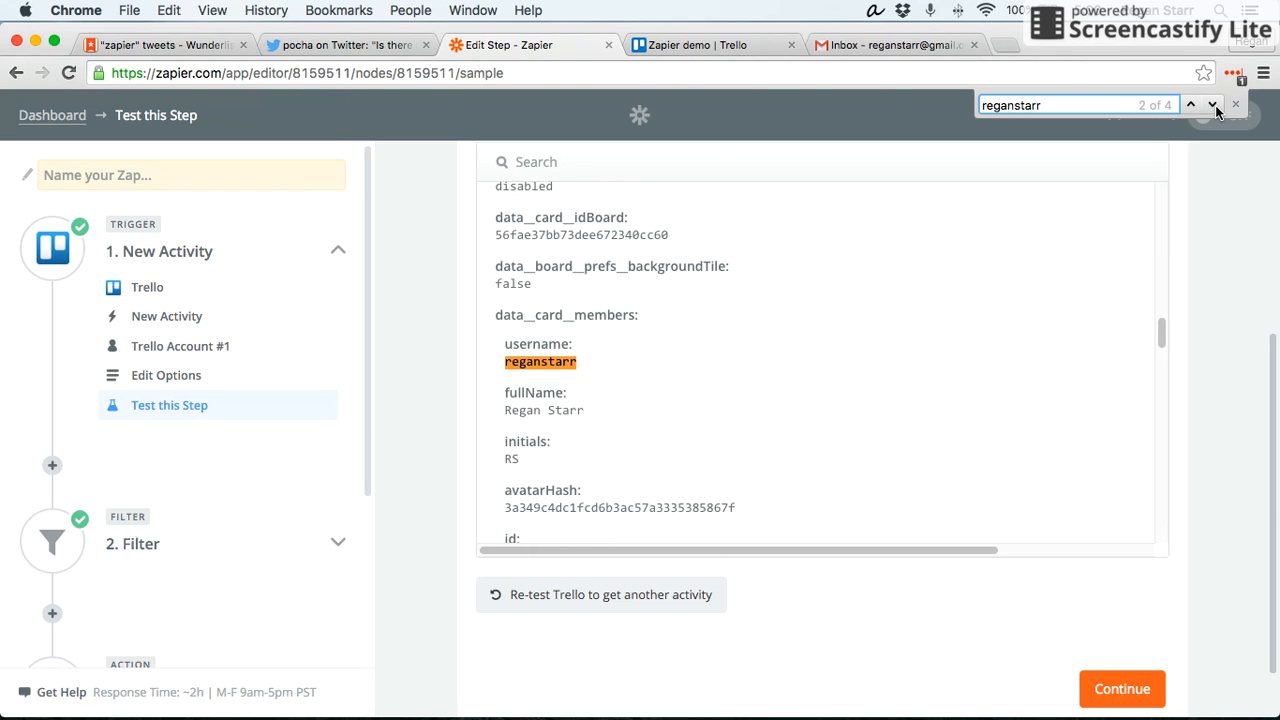
left_click(1213, 105)
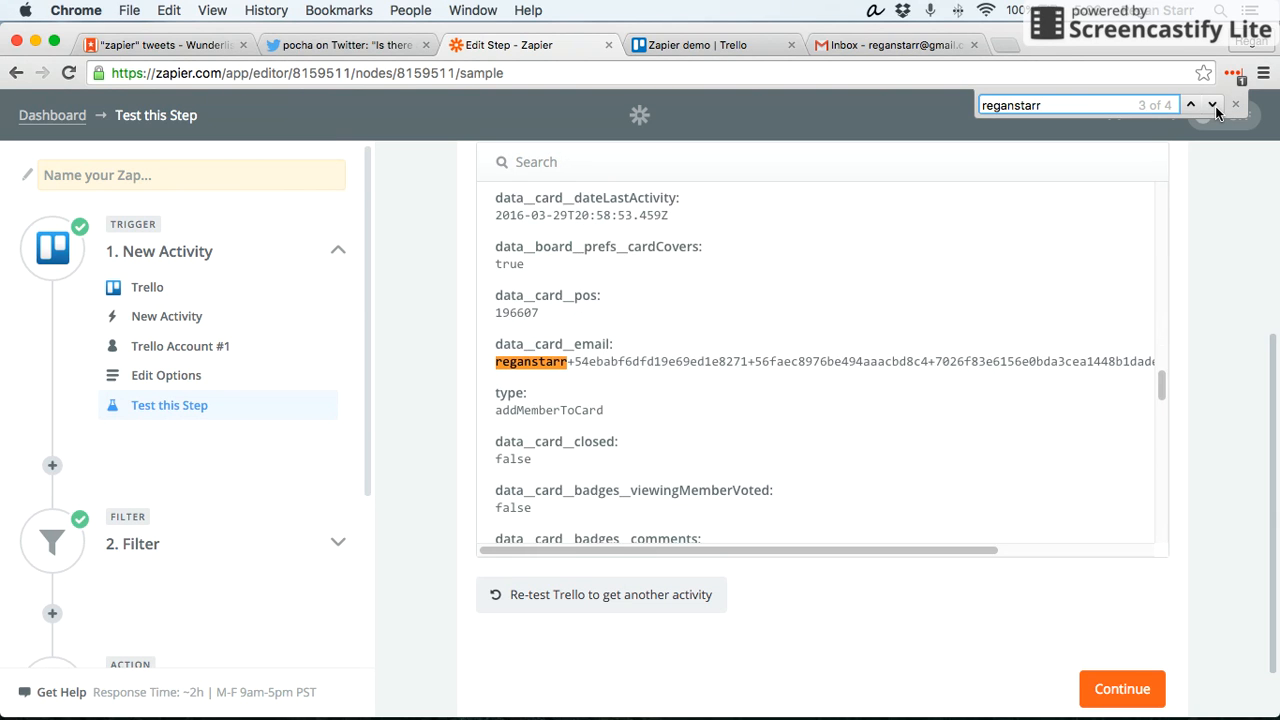
left_click(1213, 105)
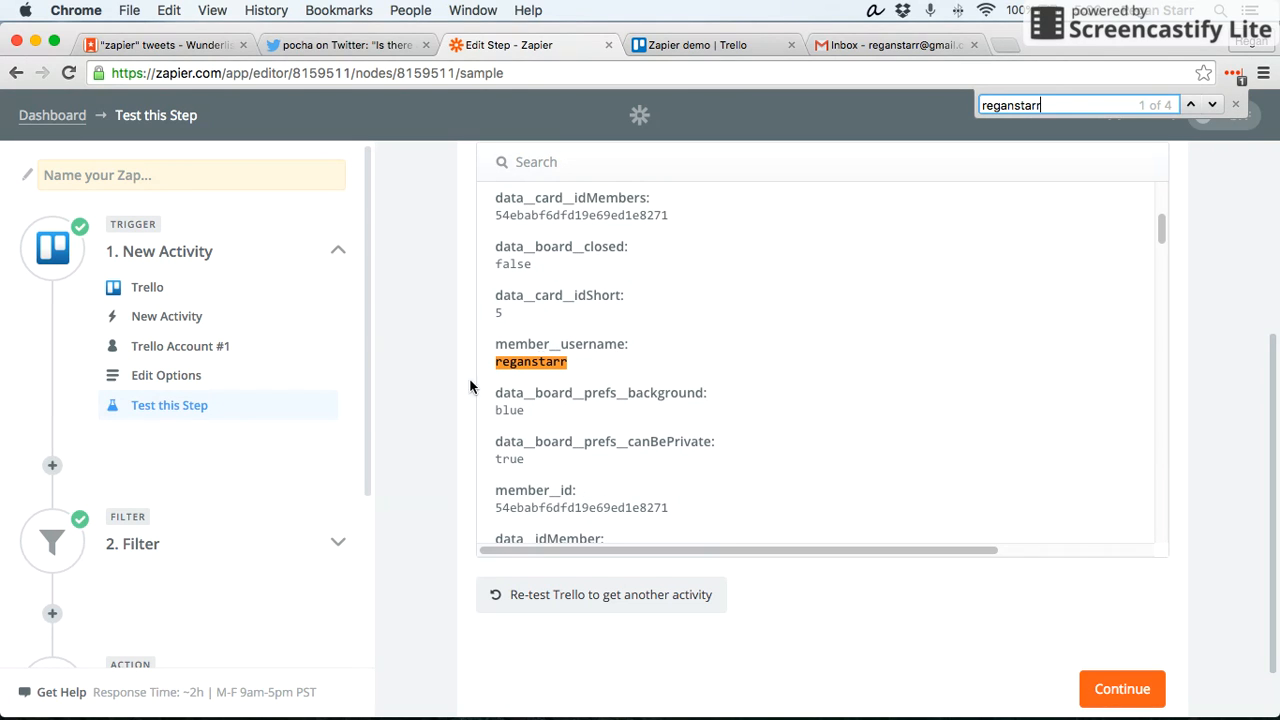
scroll(238, 484, "down", 2)
- Edit the Filter step and set the first condition's field to Type
left_click(337, 428)
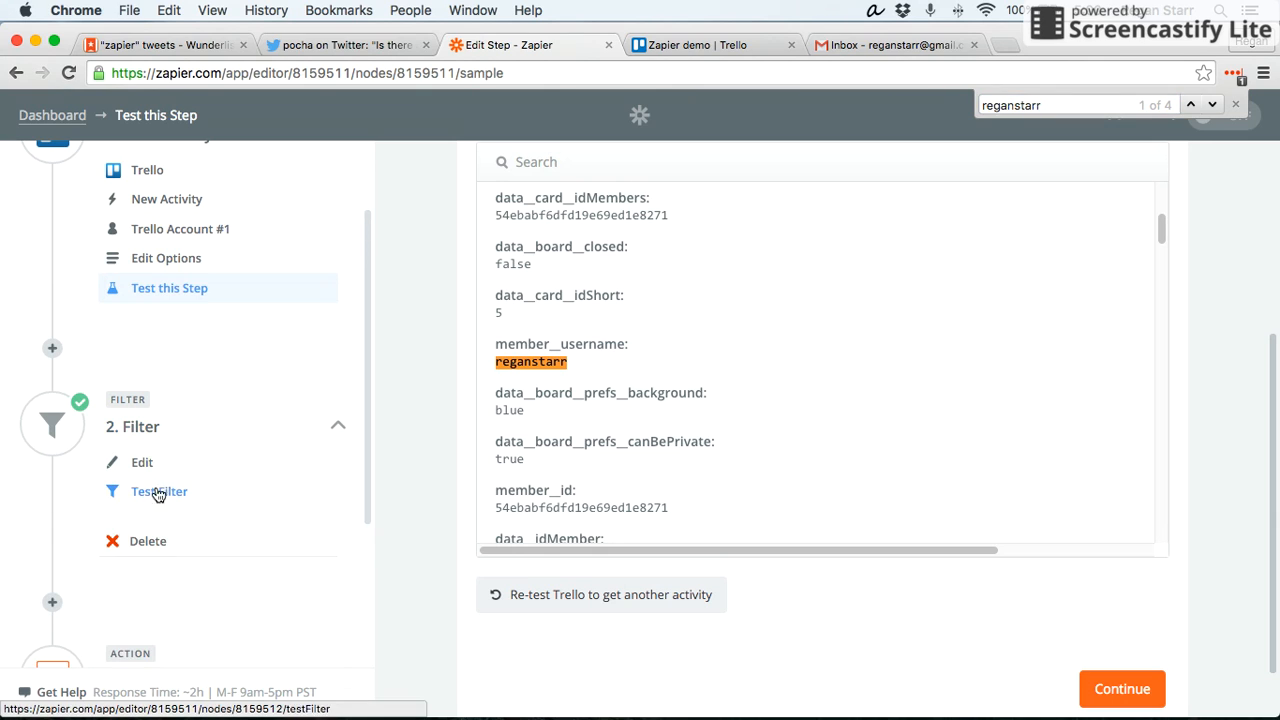
left_click(143, 463)
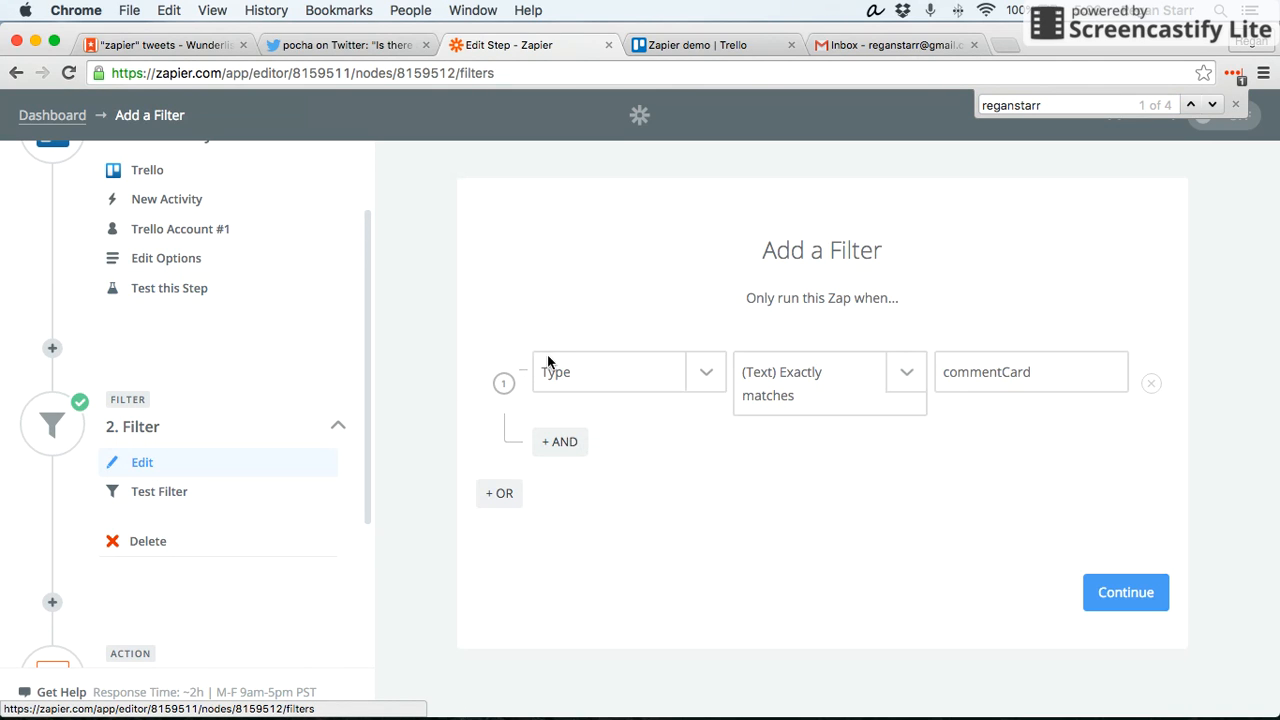
left_click(708, 377)
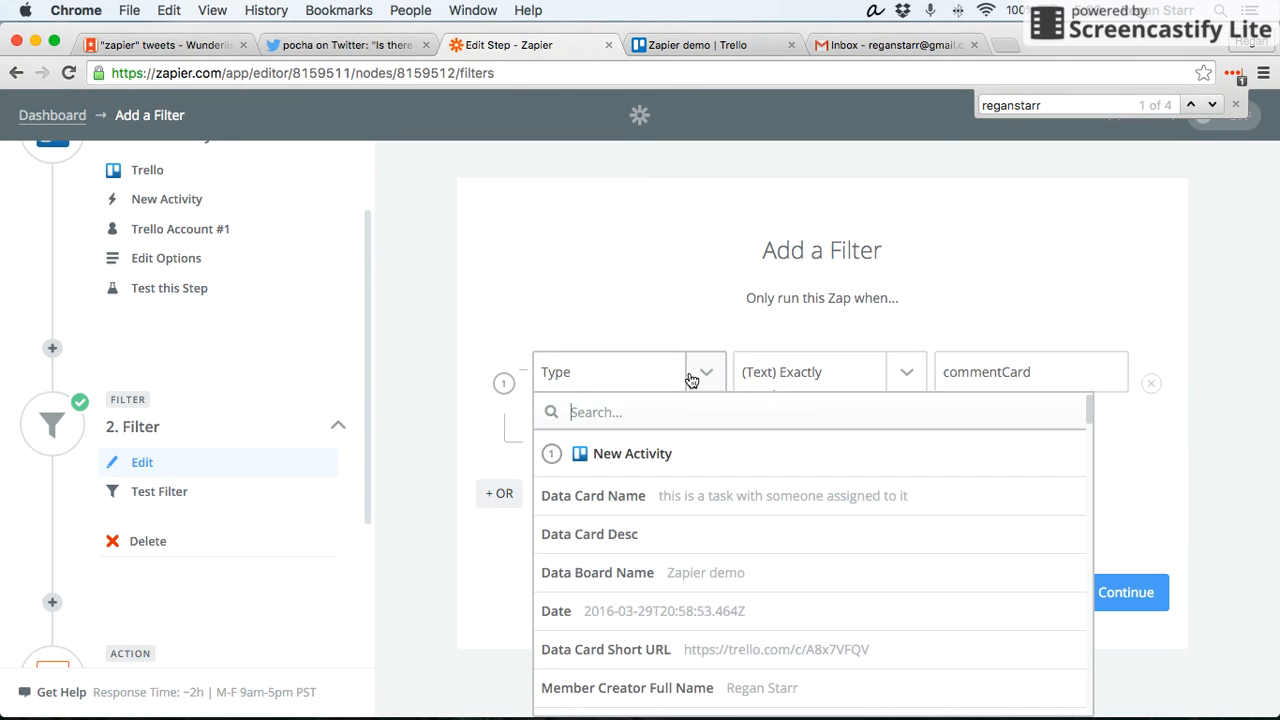
type("type")
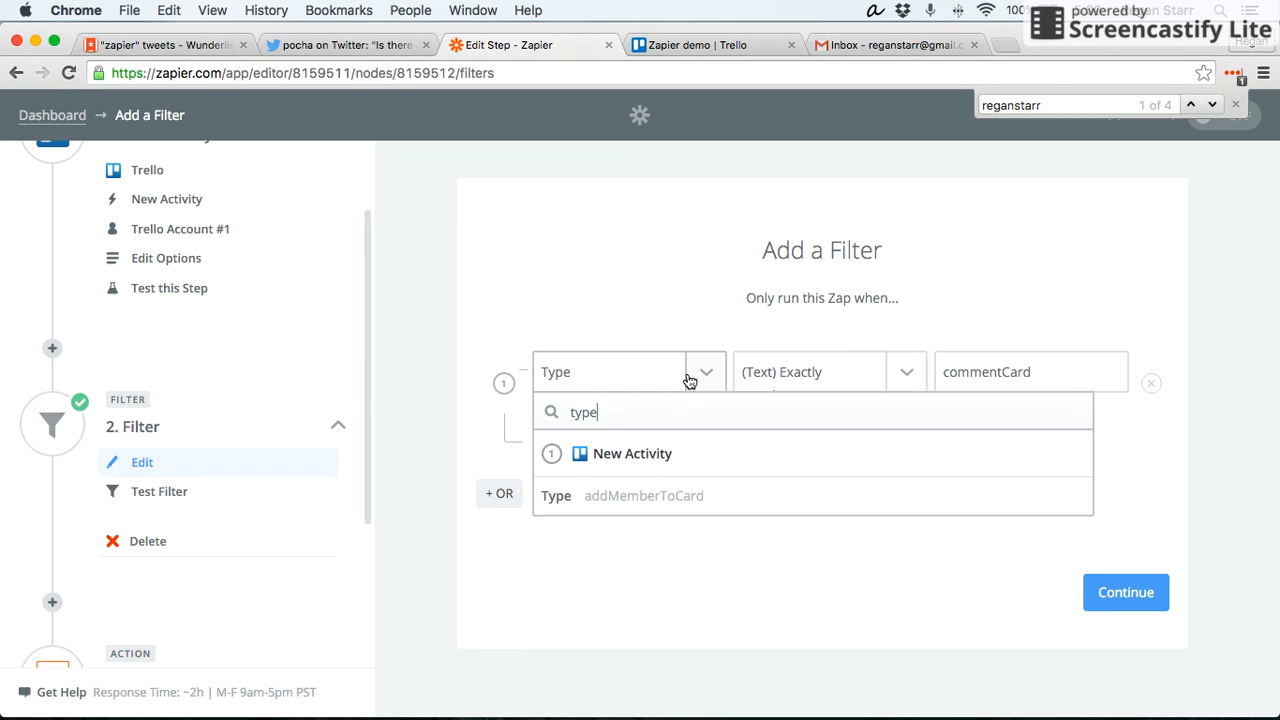
left_click(615, 506)
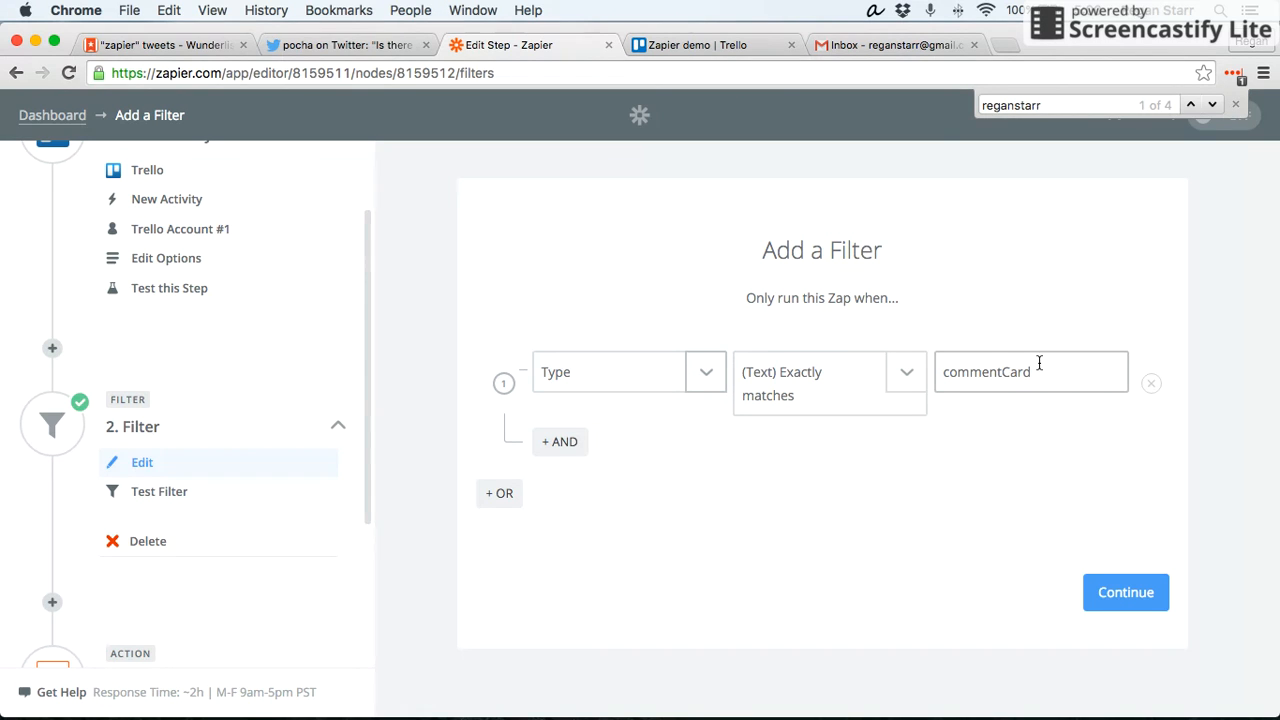
- Replace commentCard with addMemberToCard as the value and add a second AND condition row
double_click(986, 366)
type("addMemeb")
key("BackSpace")
key("BackSpace")
type("berToCard")
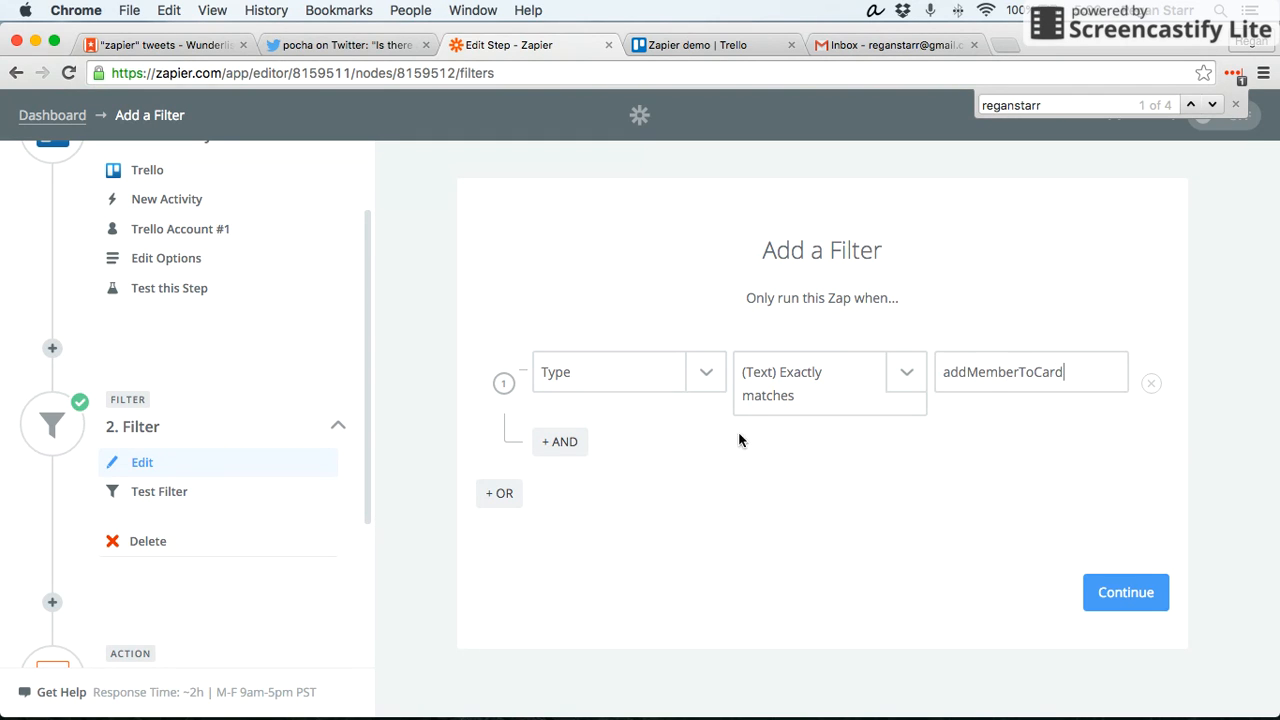
left_click(578, 441)
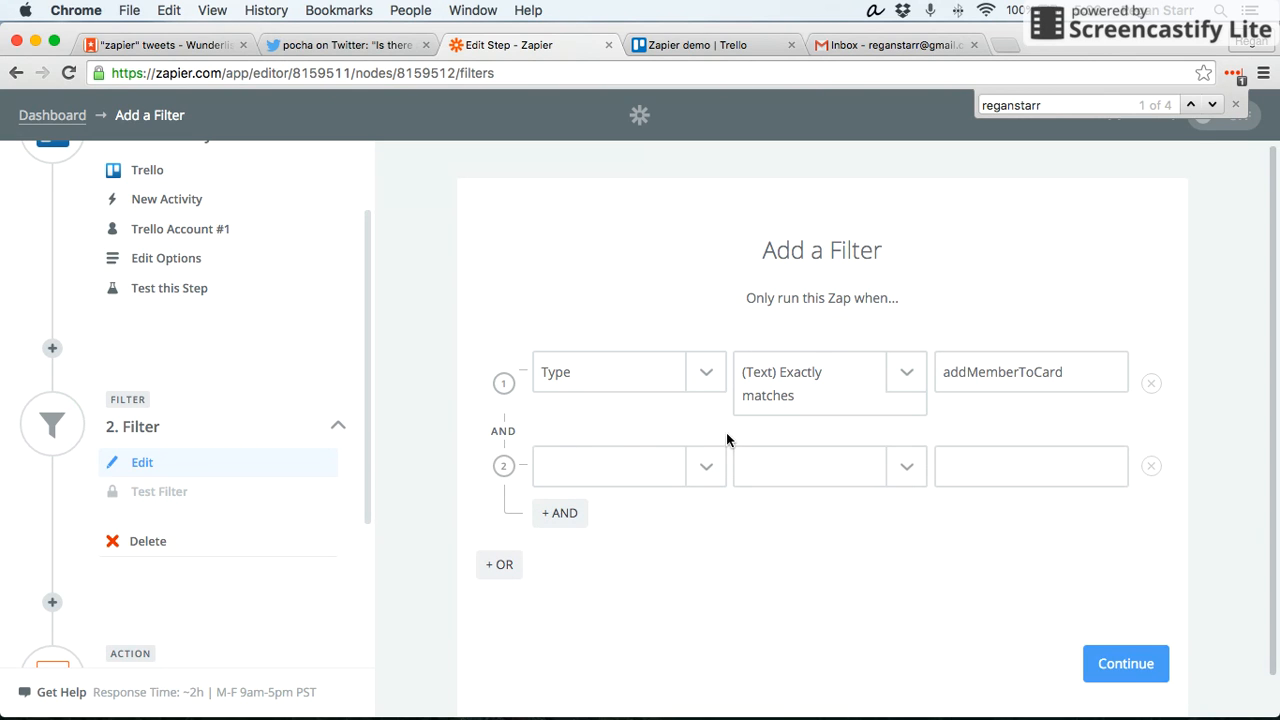
- Set the second condition to Member Username, (Text) Exactly matches, with the member's username as value
left_click(710, 472)
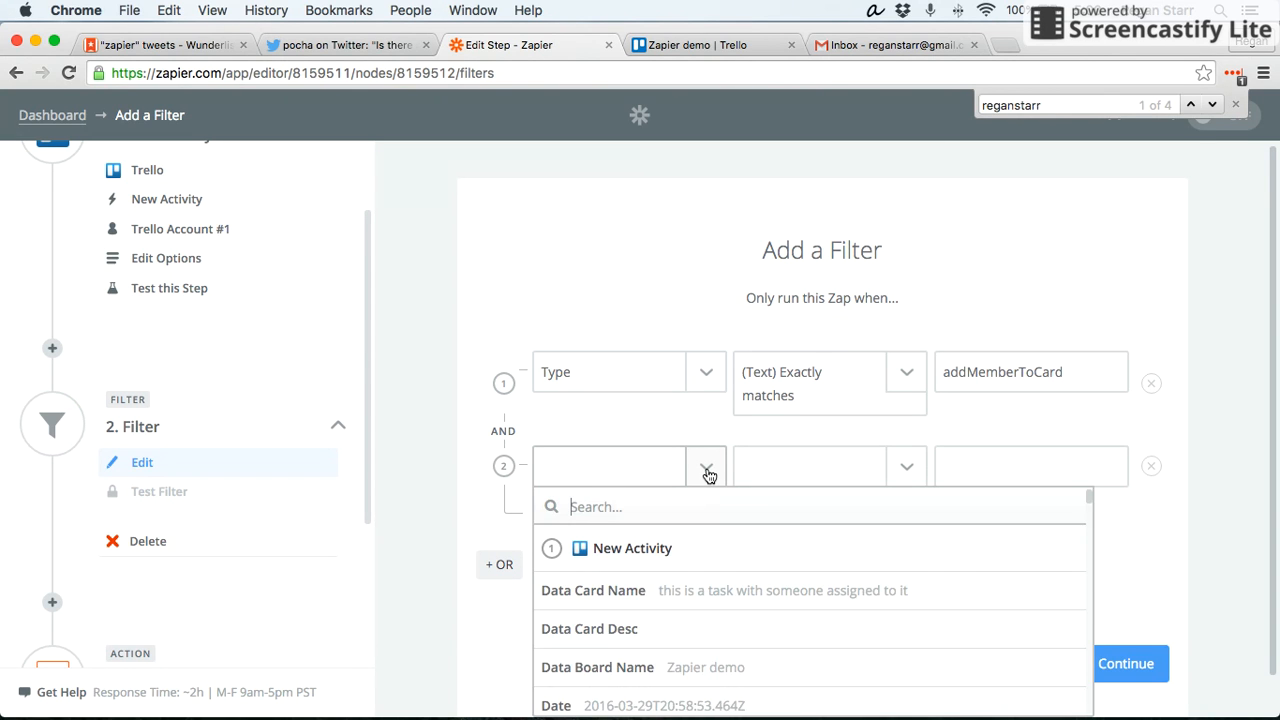
type("member")
scroll(674, 503, "down", 2)
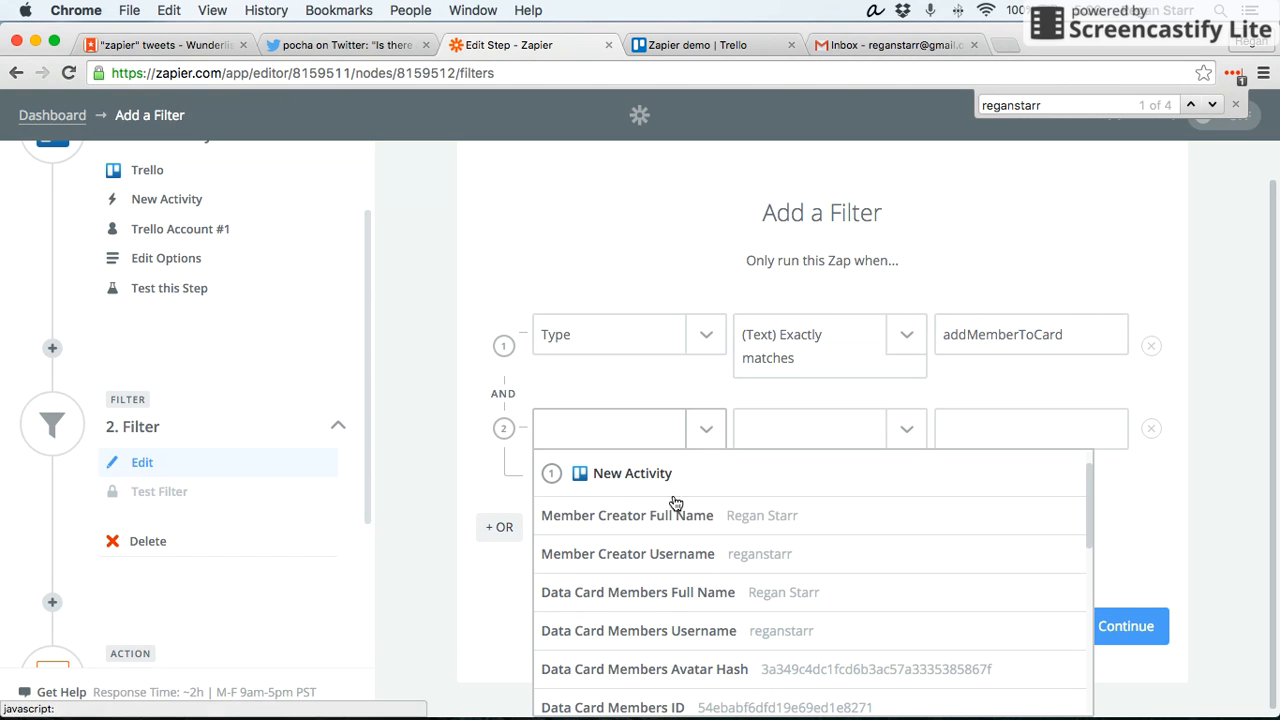
scroll(617, 517, "down", 4)
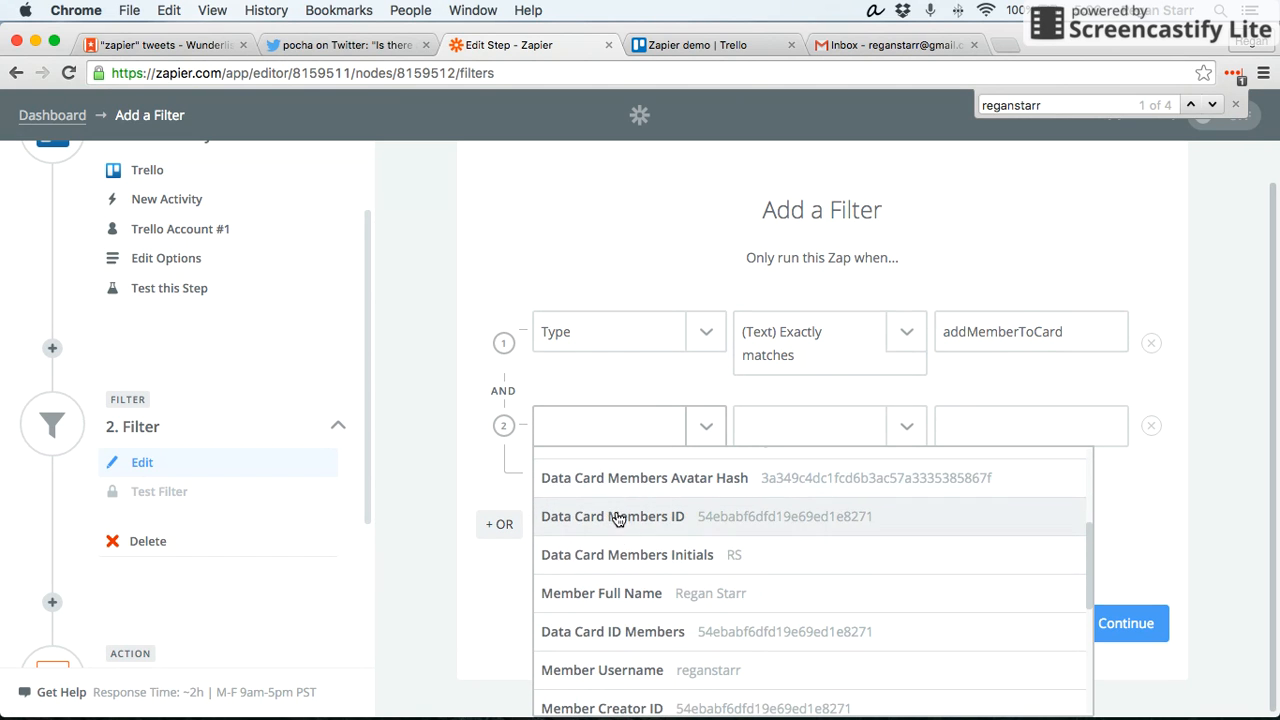
scroll(633, 600, "down", 3)
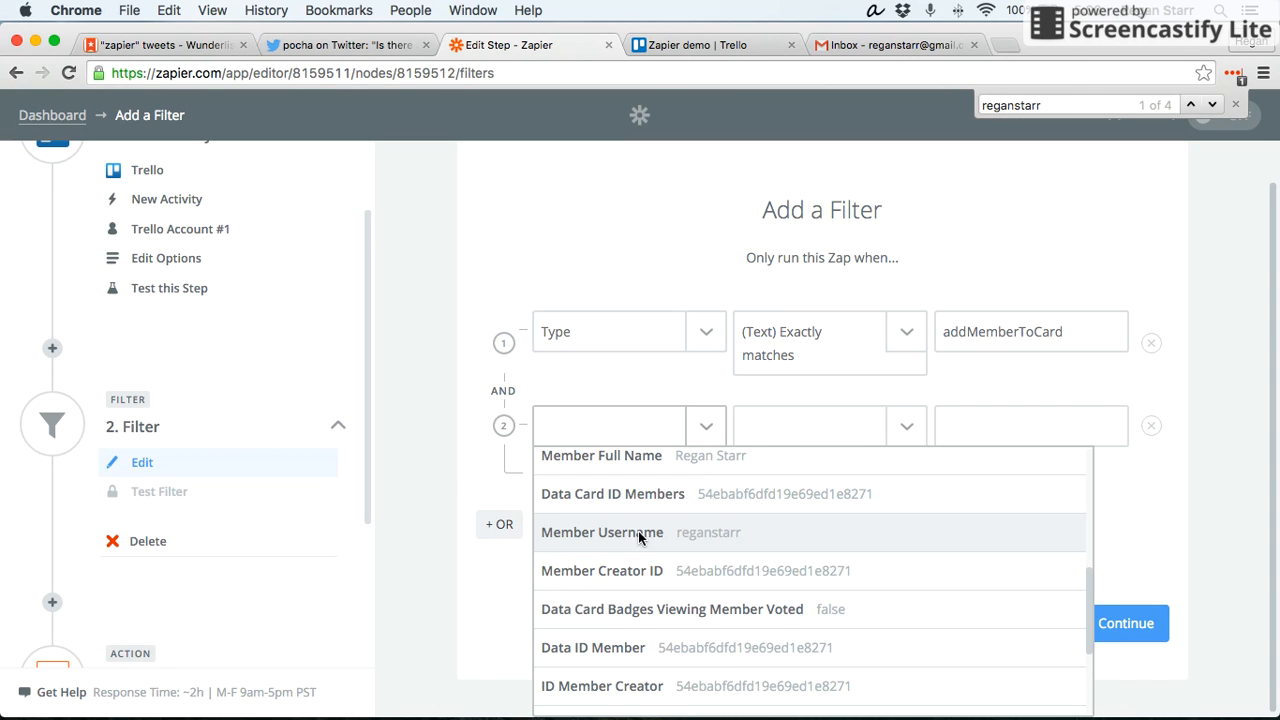
left_click(638, 537)
left_click(899, 429)
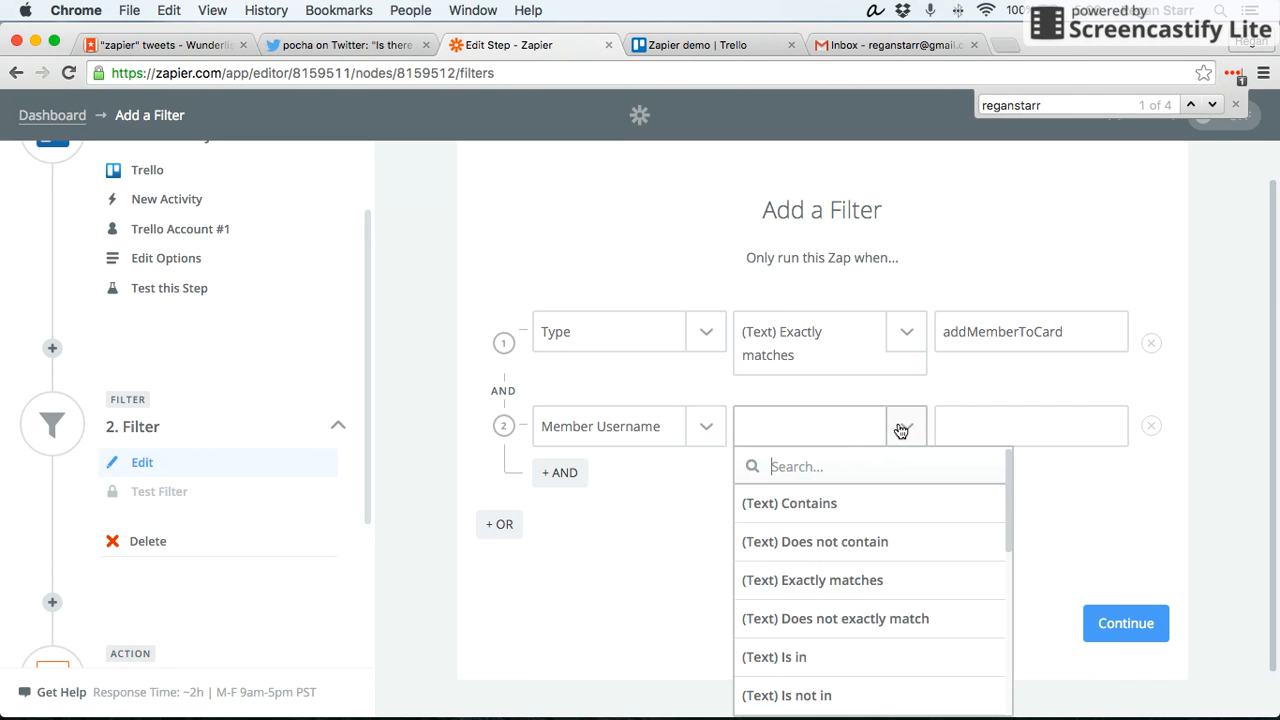
left_click(848, 580)
left_click(973, 428)
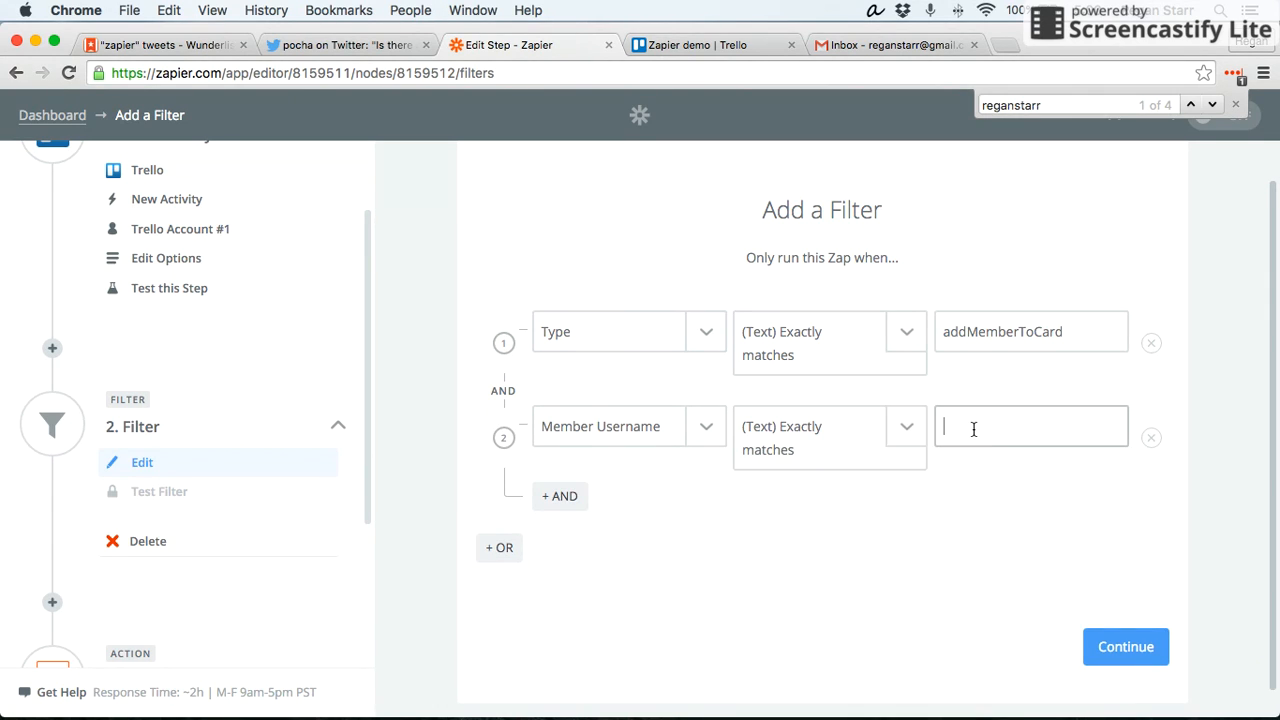
type("reganstarr")
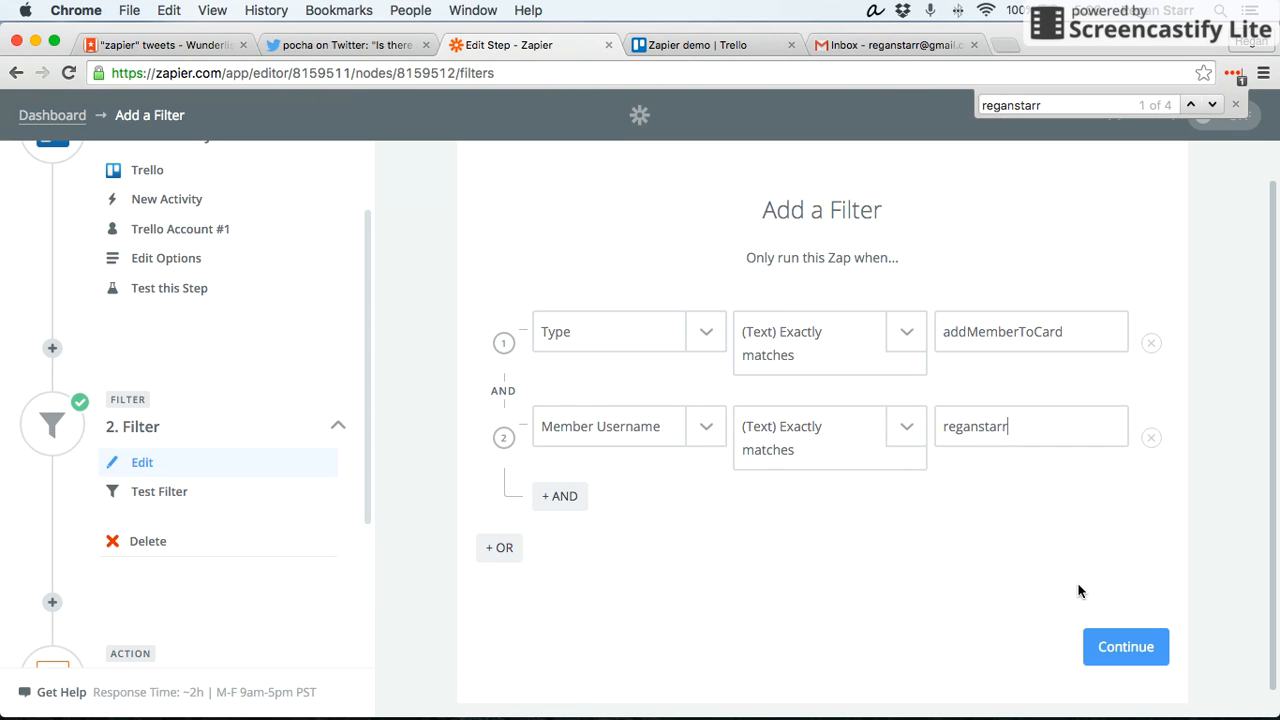
- Save the filter, confirm both conditions pass the test, and go to the email template setup
left_click(1128, 647)
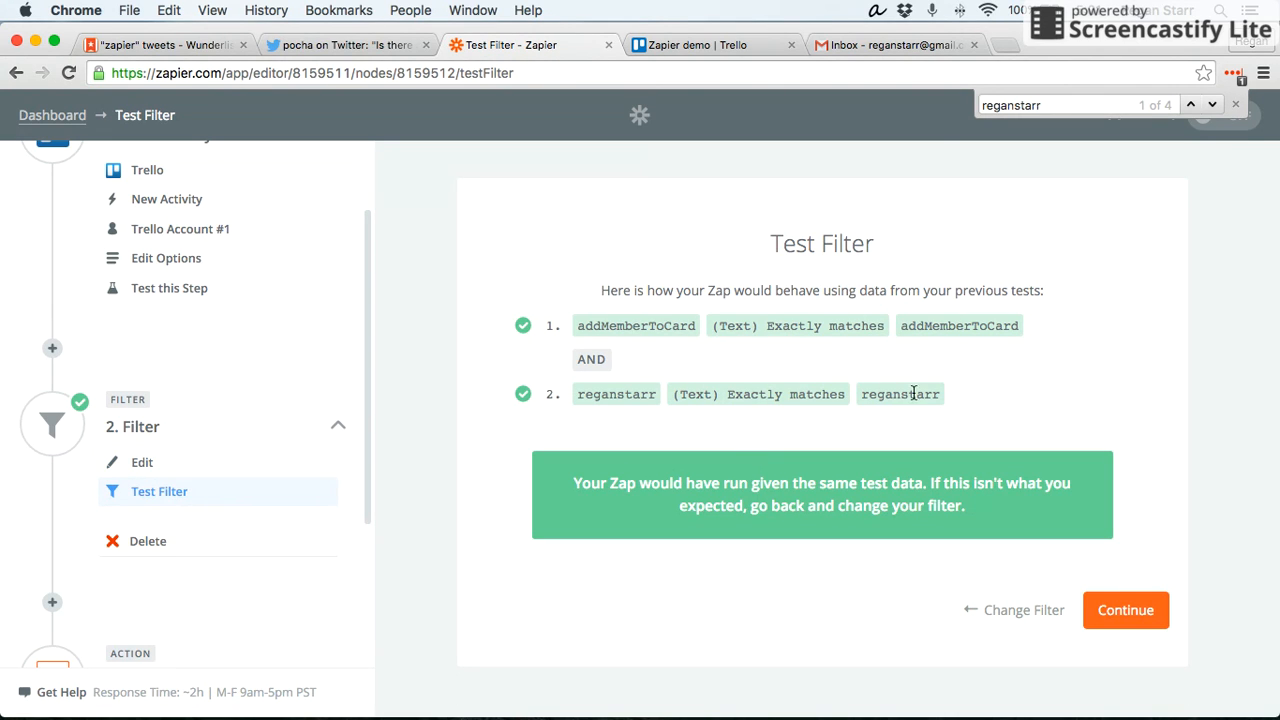
scroll(315, 440, "down", 5)
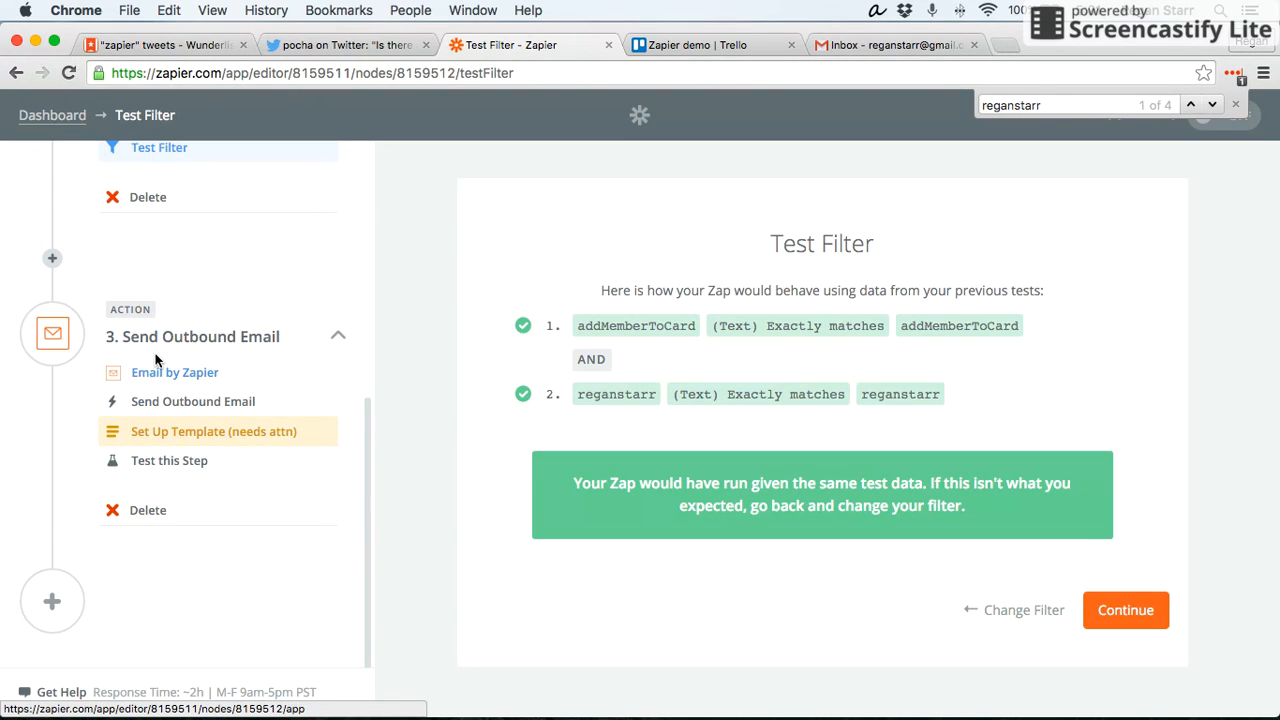
left_click(237, 442)
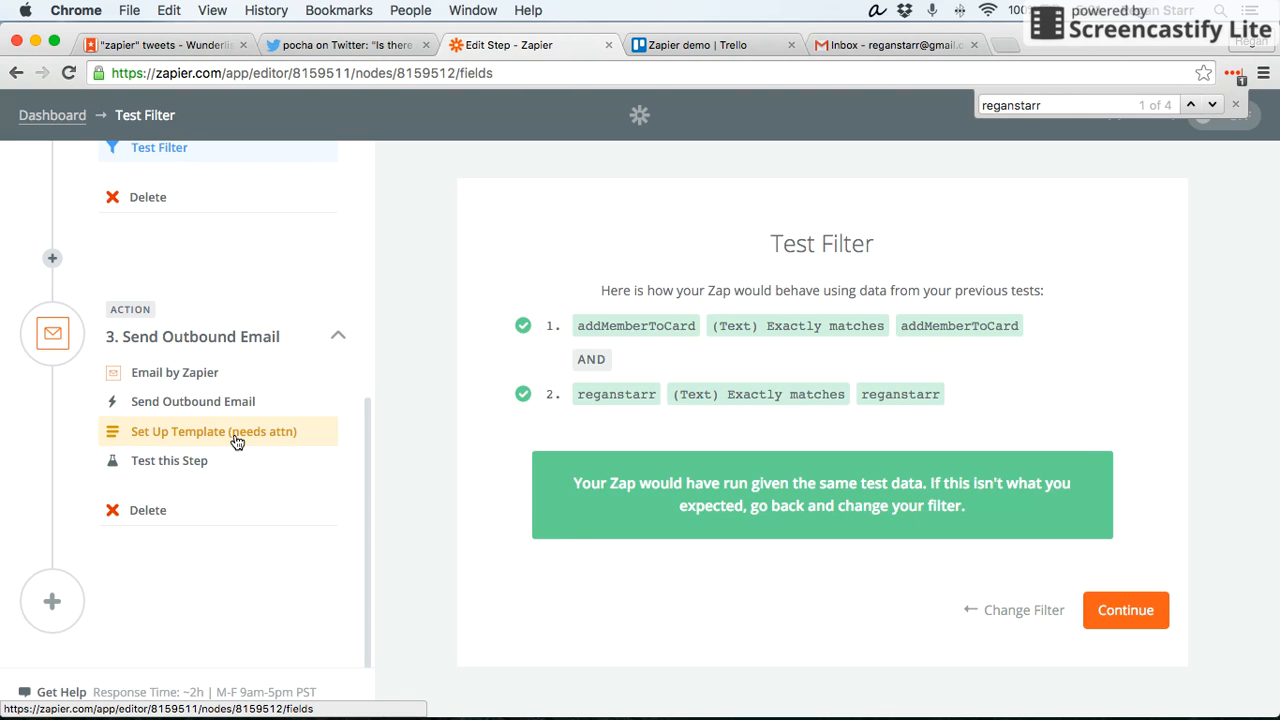
- Remove the Data Text field from the body and set the subject to 'You've been assigned a card in Trello'
scroll(891, 478, "down", 3)
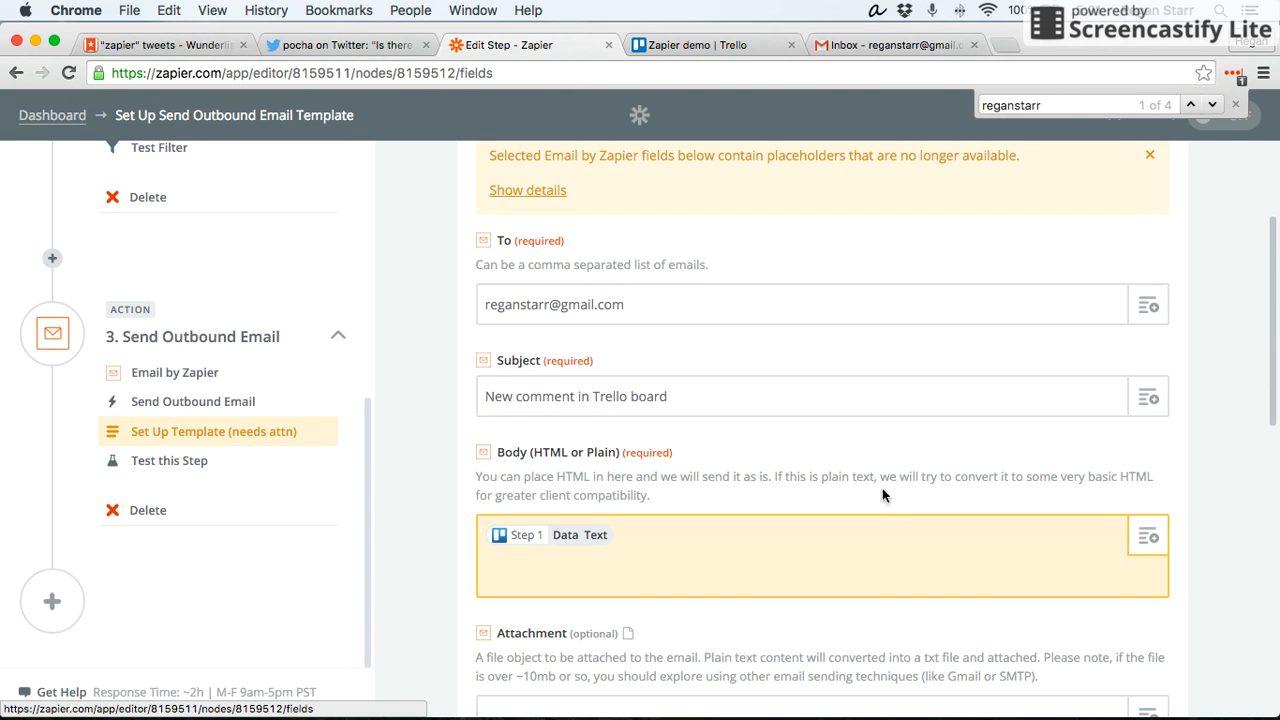
left_click(691, 534)
key("BackSpace")
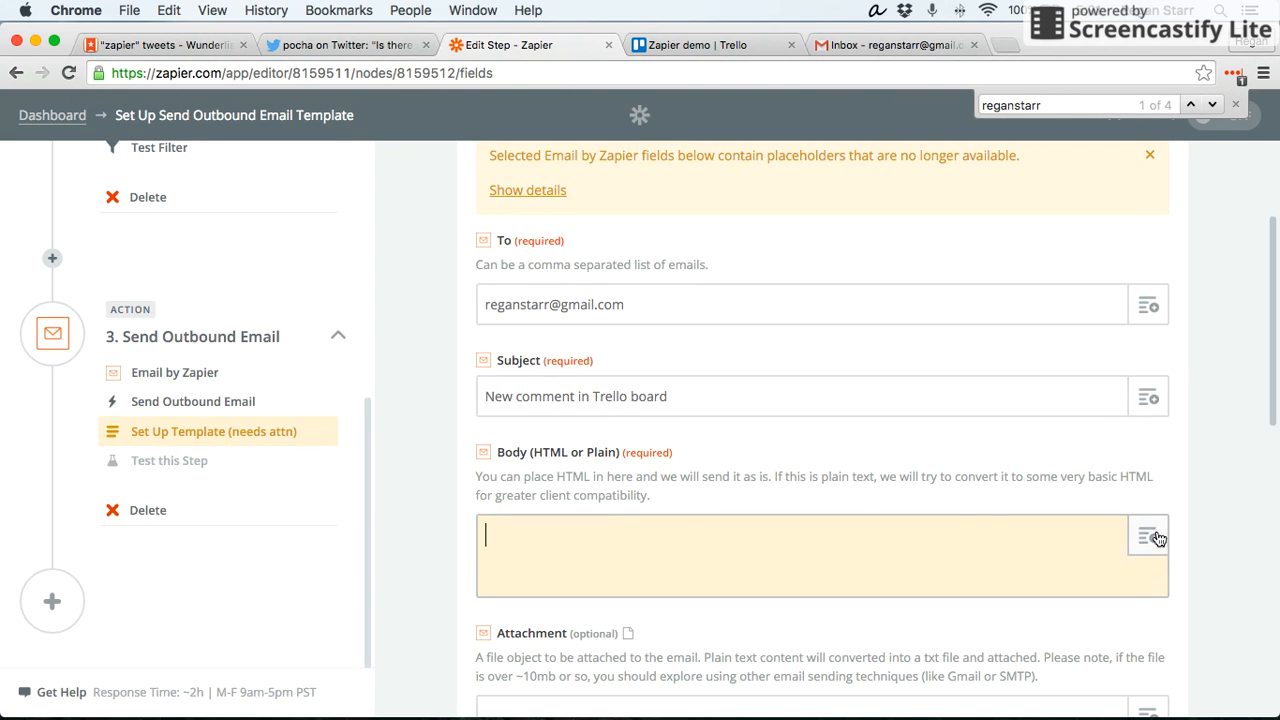
double_click(537, 396)
left_click(512, 393)
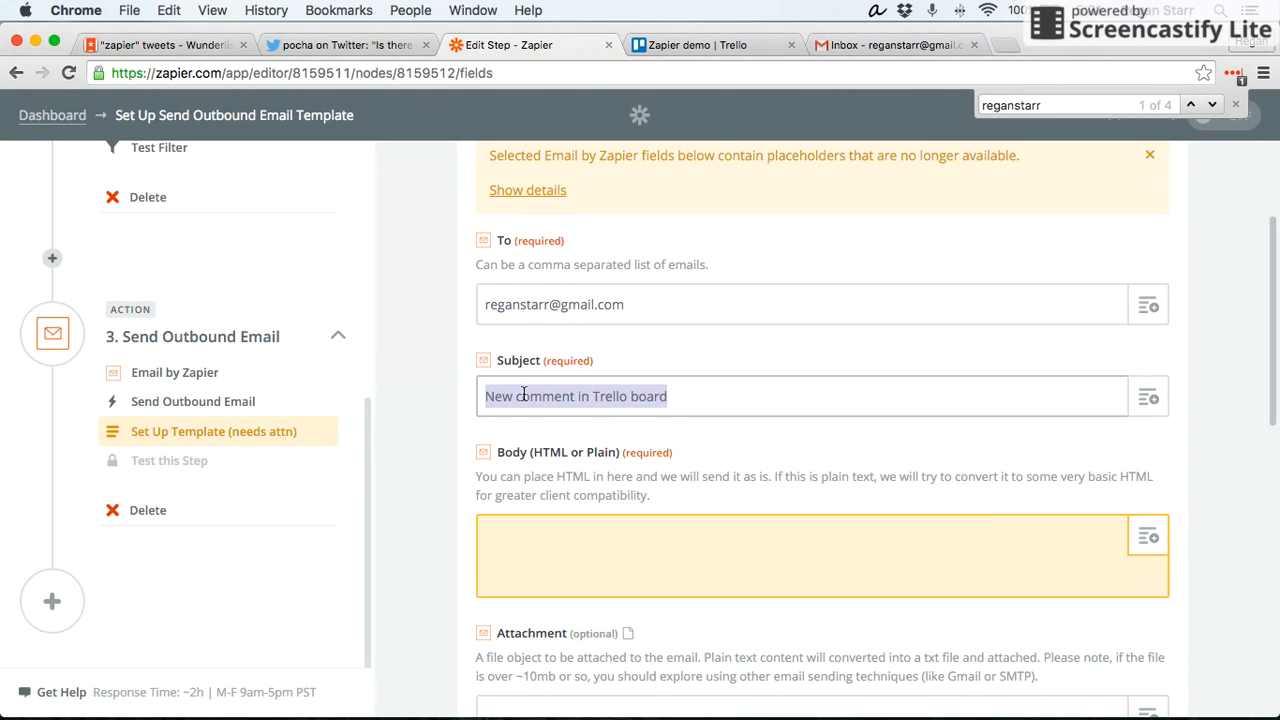
type("You've be")
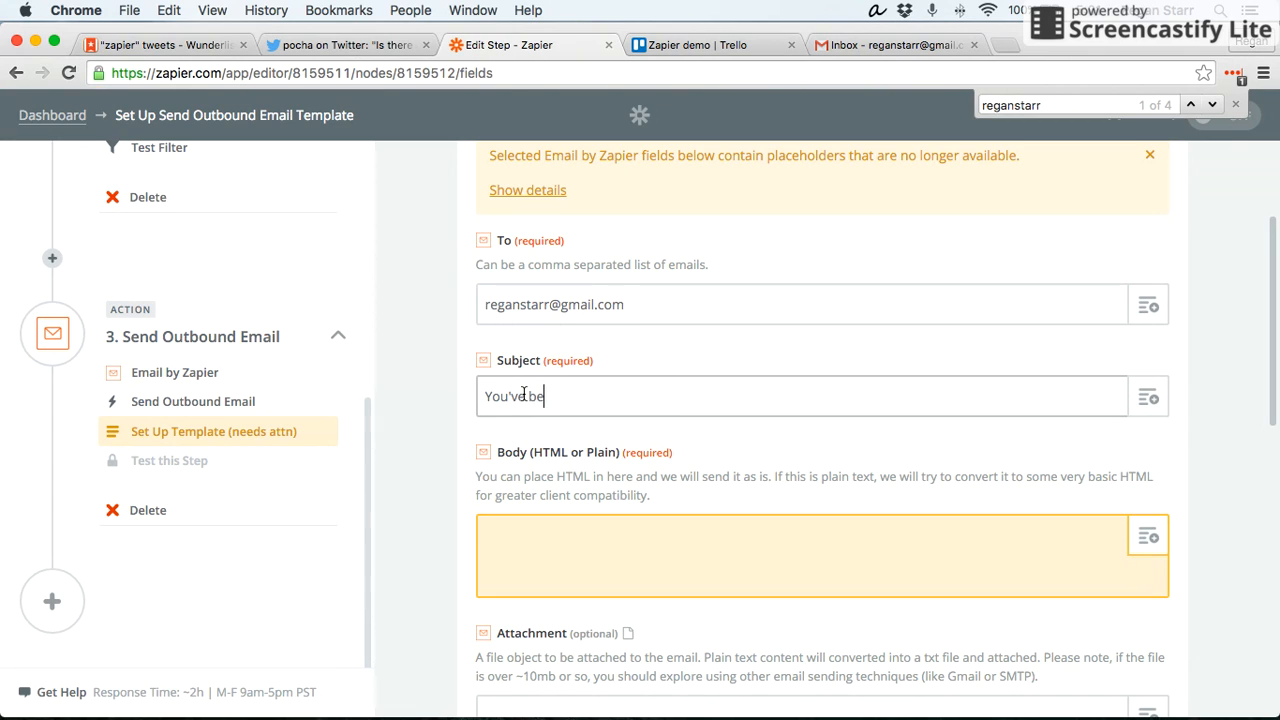
type("en assigned a card in")
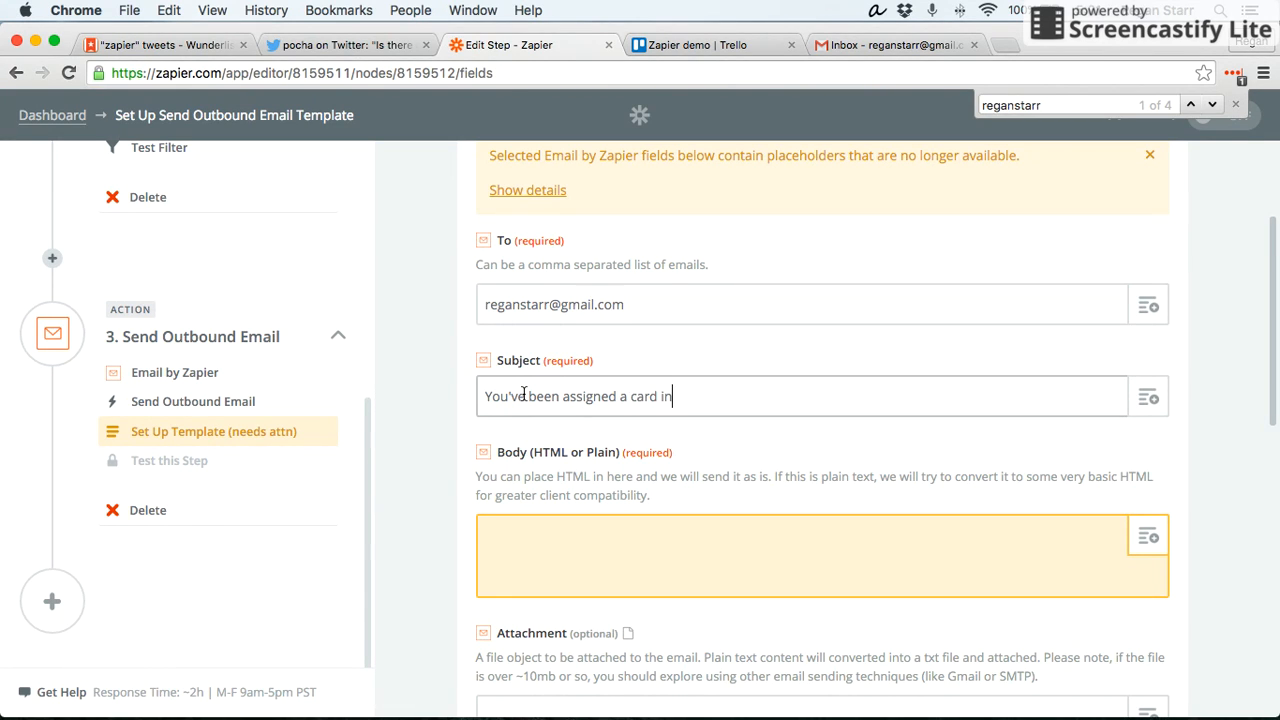
type(" Trello")
- Insert the Trello card's Short URL field into the email body
left_click(602, 561)
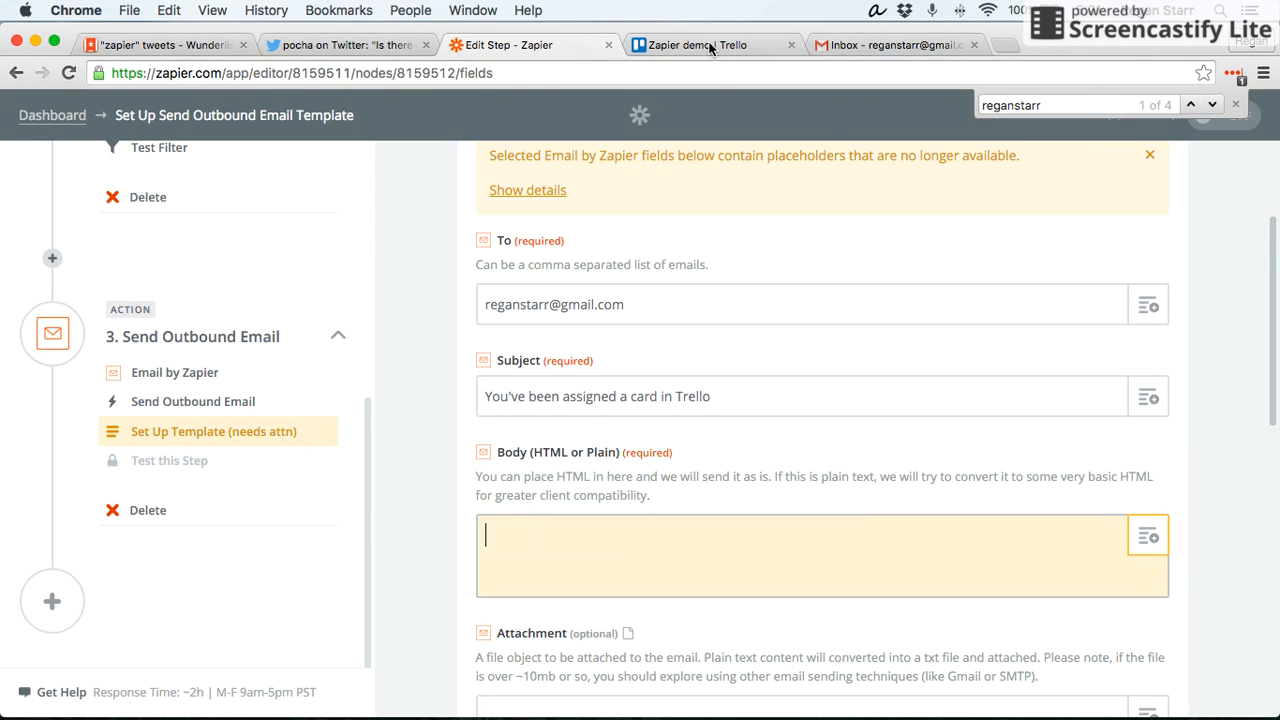
left_click(1148, 540)
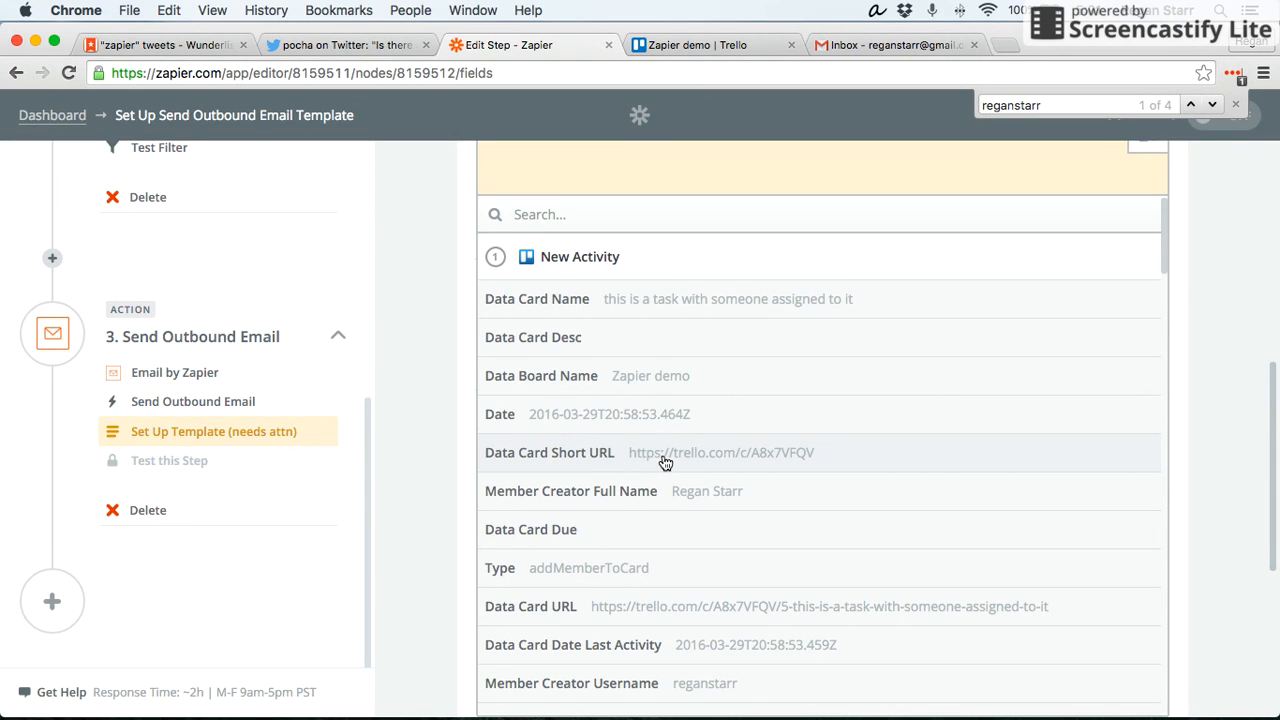
left_click(608, 454)
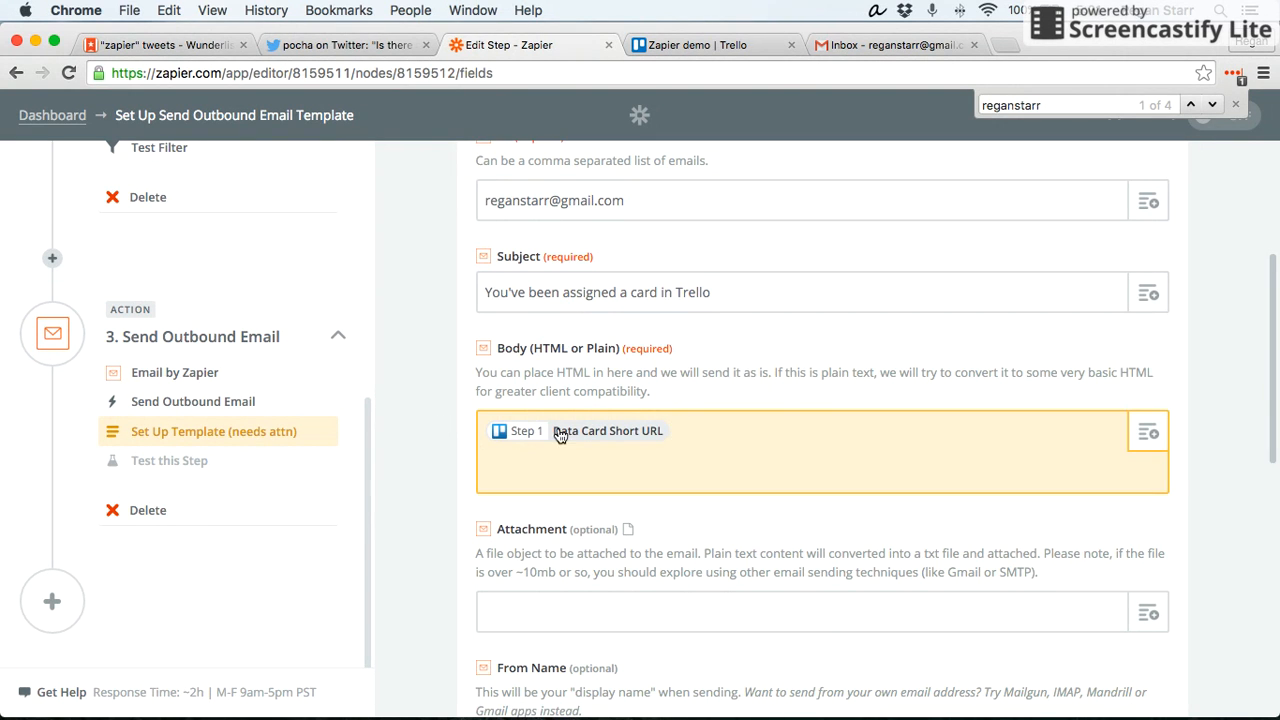
scroll(1205, 476, "down", 10)
- Copy the card's short URL from the test email preview and load it in a new tab
left_click(1129, 623)
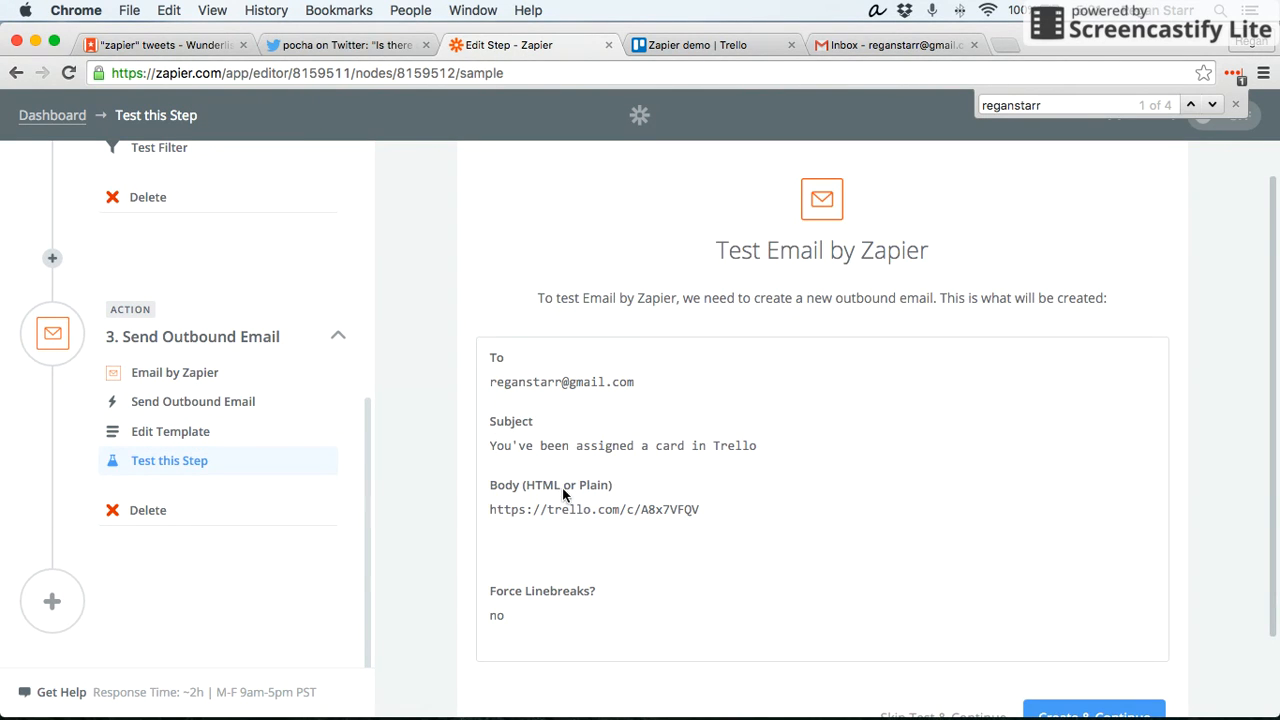
left_click_drag(491, 509, 706, 508)
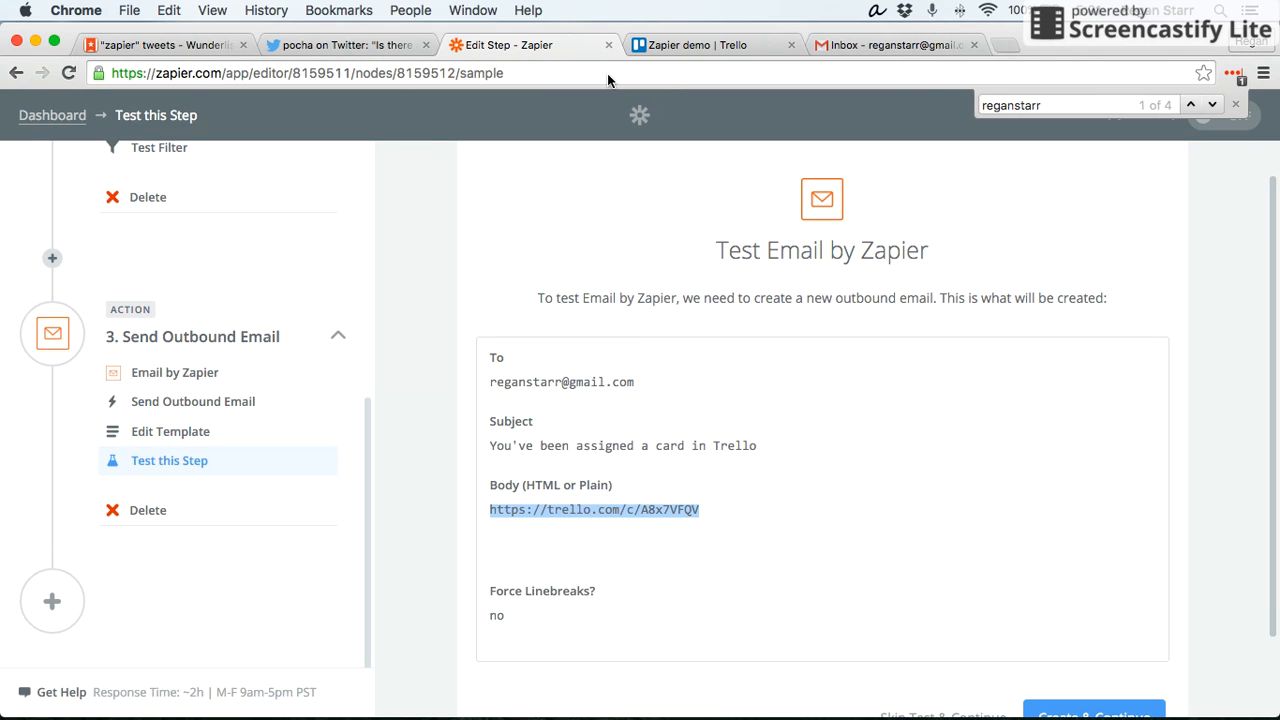
key("ctrl+c")
key("ctrl+t")
key("ctrl+v")
key("Return")
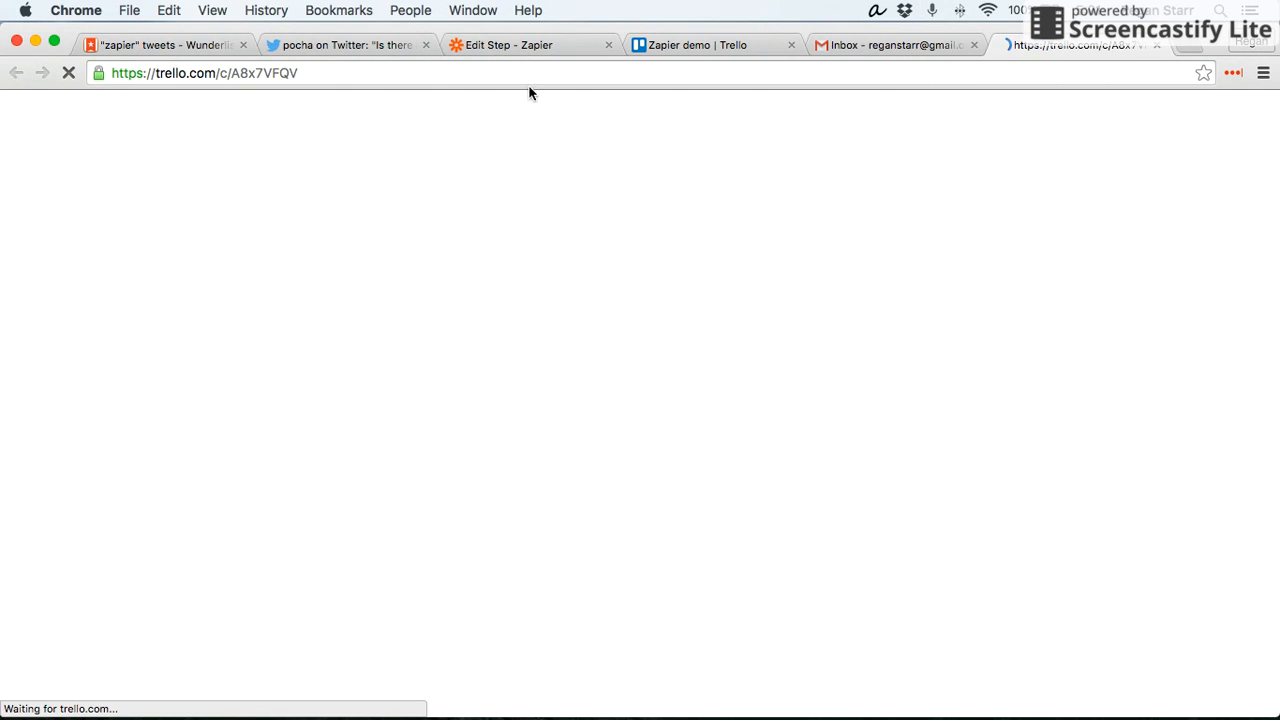
- Place the Trello tab beside Zapier, verify the assigned task card, and return to the email test
left_click_drag(1039, 52, 720, 56)
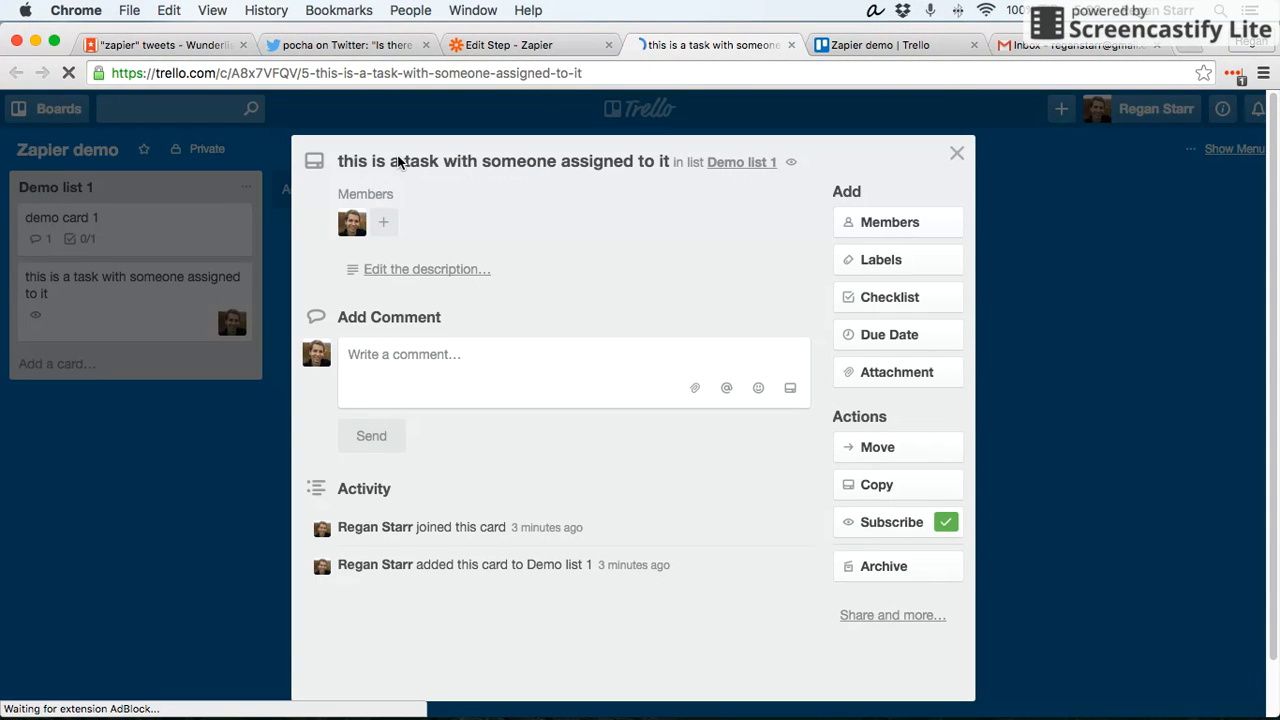
left_click(556, 46)
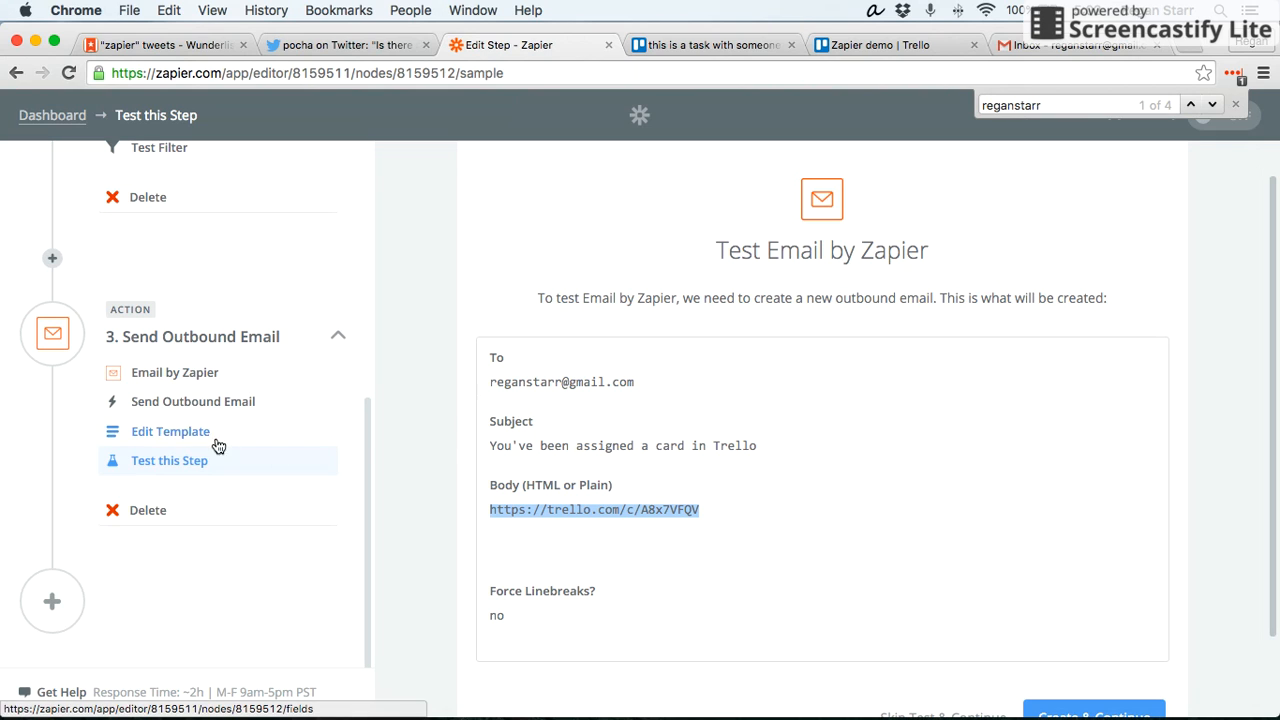
- Create the test outbound email, reopen the template, then revisit the tweet and the Trello card
scroll(460, 435, "down", 2)
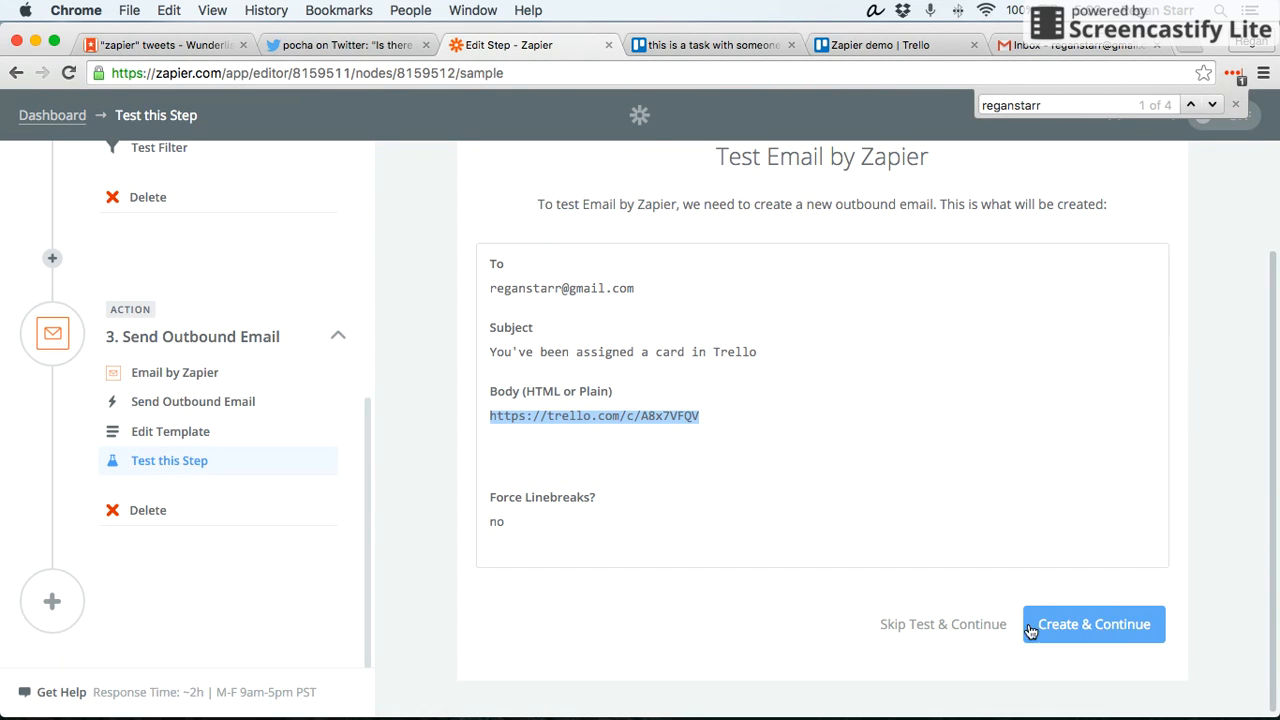
left_click(1082, 623)
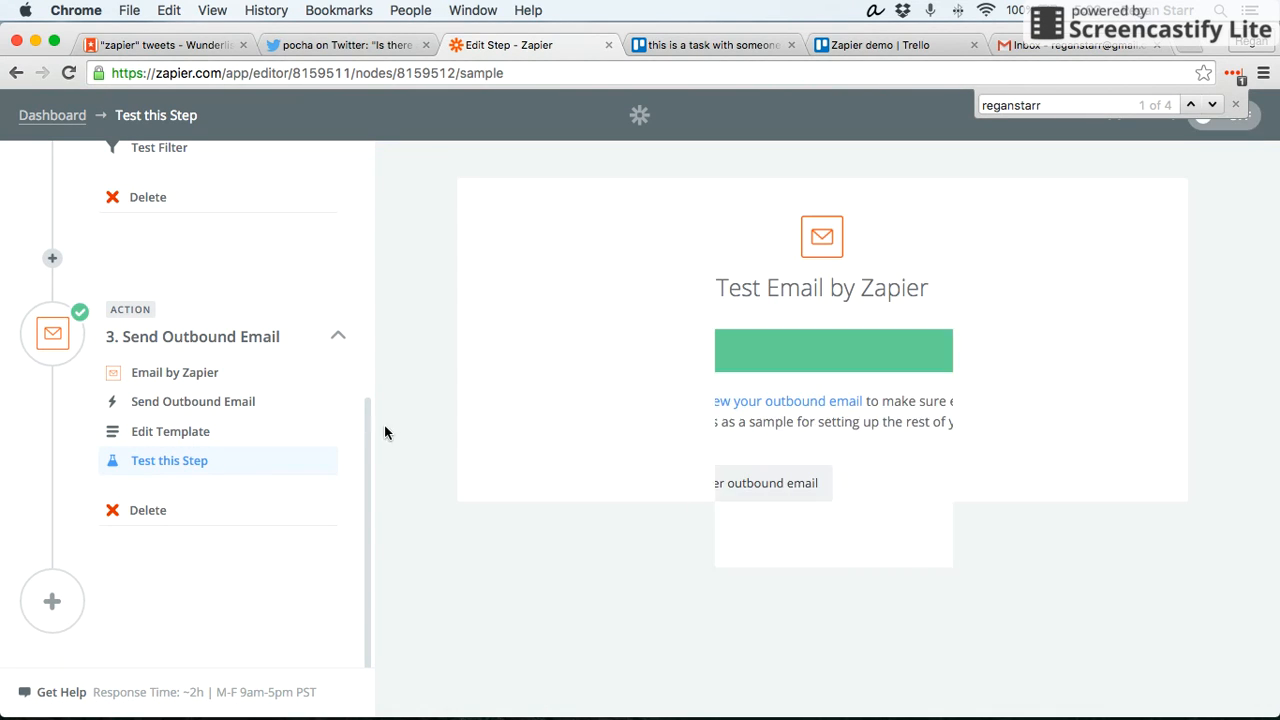
left_click(168, 436)
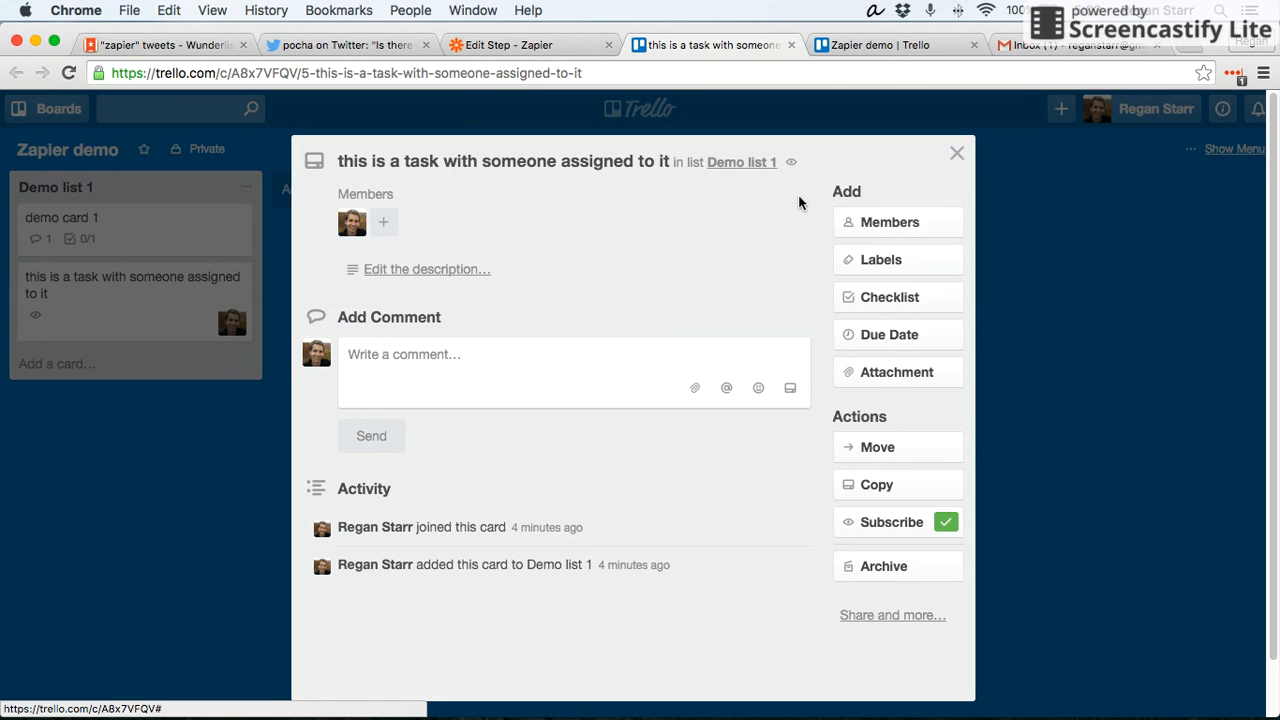
left_click(373, 45)
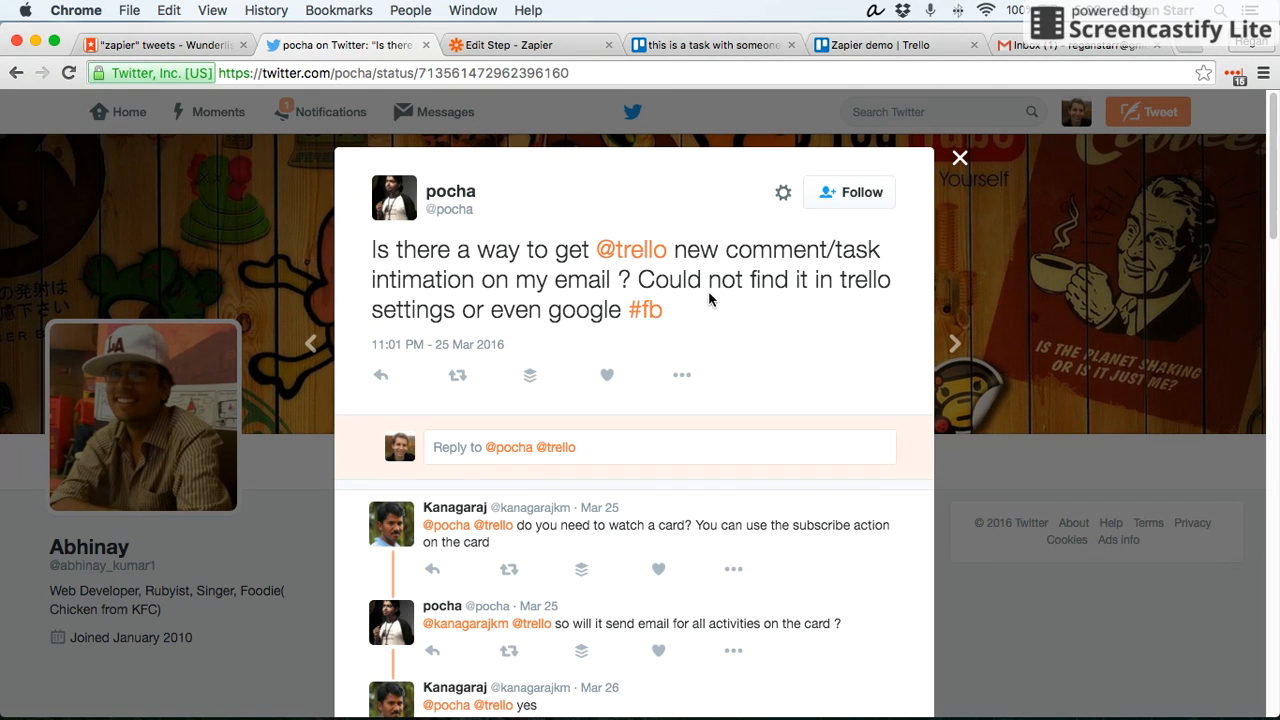
left_click(720, 45)
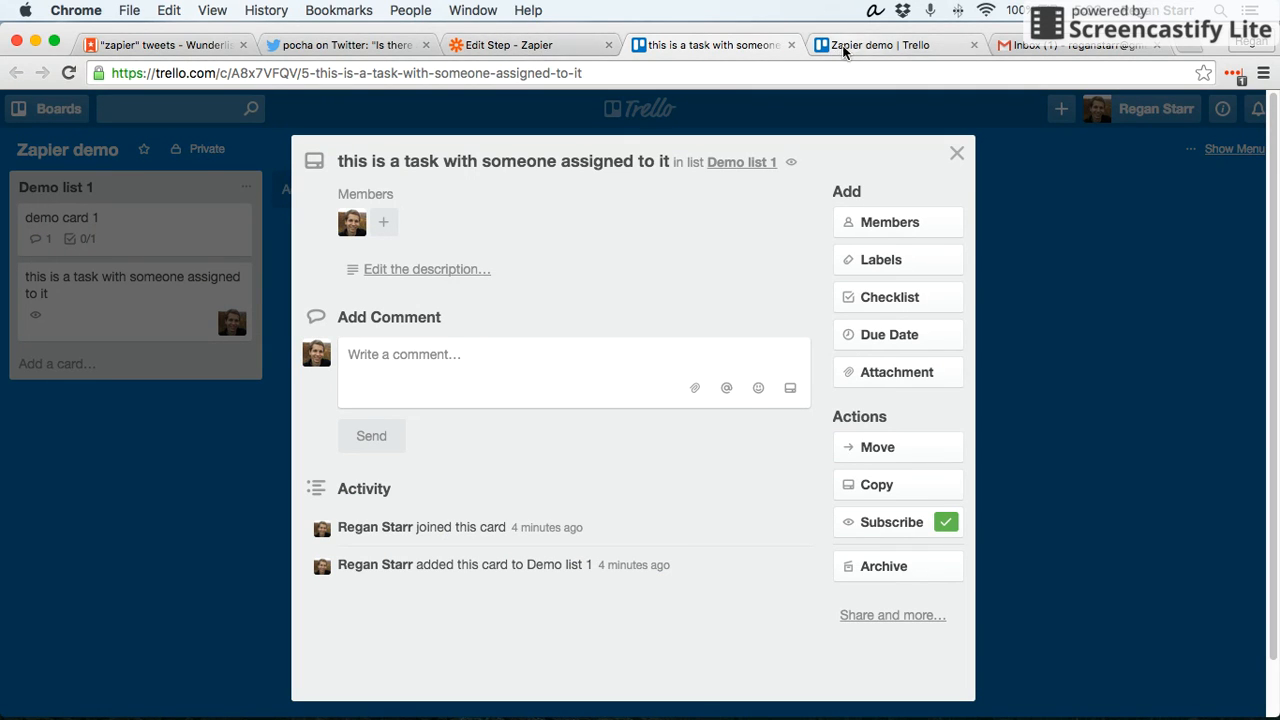
- Review the Trello trigger's successful test result and its New Activity trigger event
left_click(561, 44)
scroll(191, 308, "up", 5)
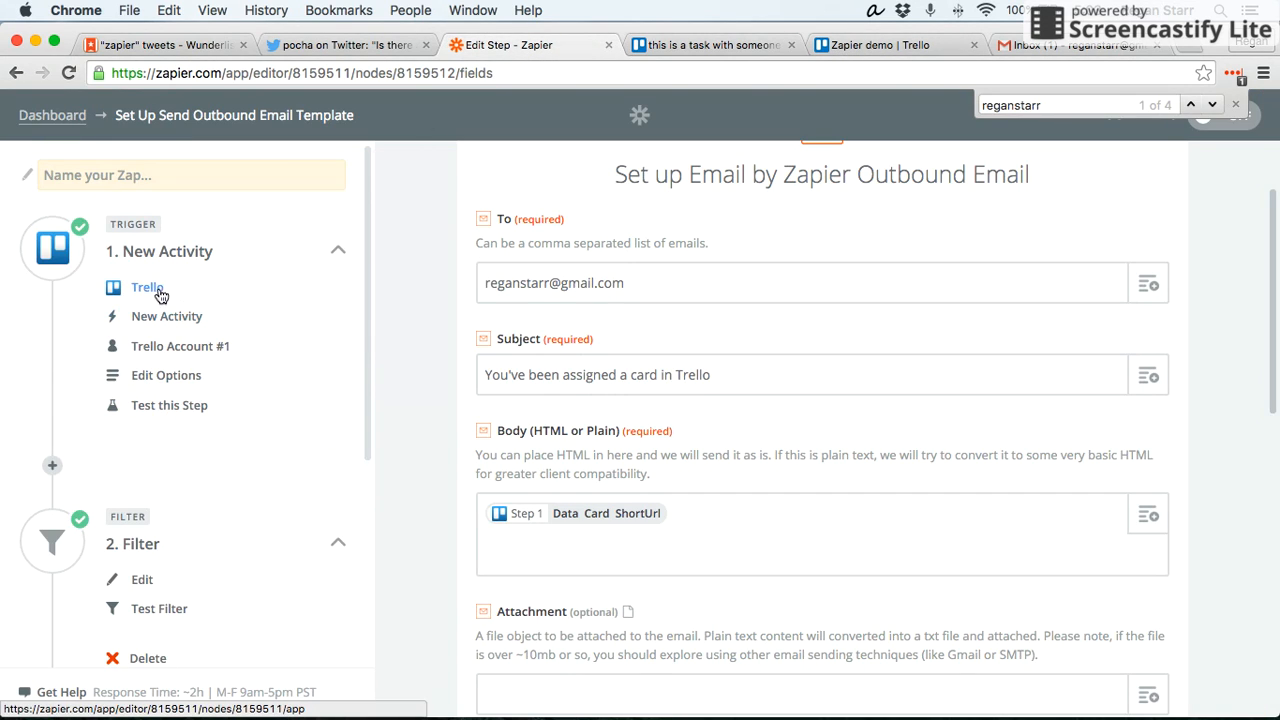
left_click(158, 316)
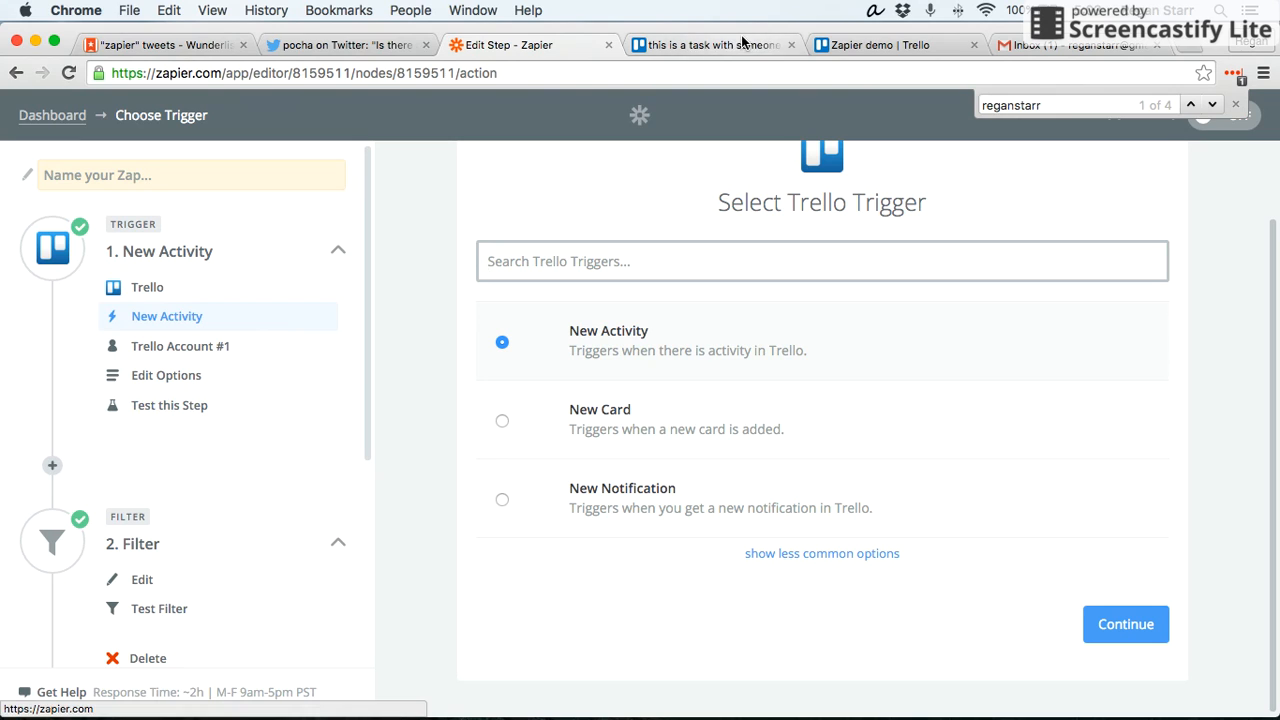
left_click(170, 406)
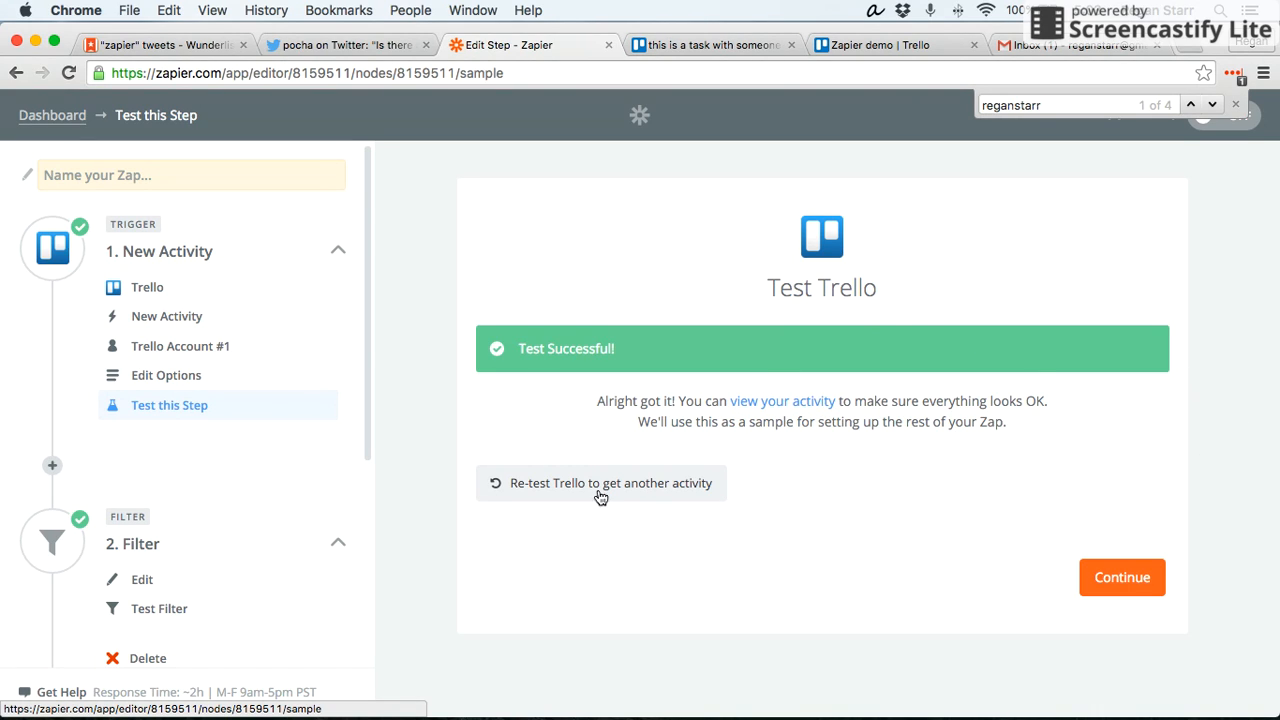
scroll(271, 446, "down", 2)
scroll(280, 526, "down", 5)
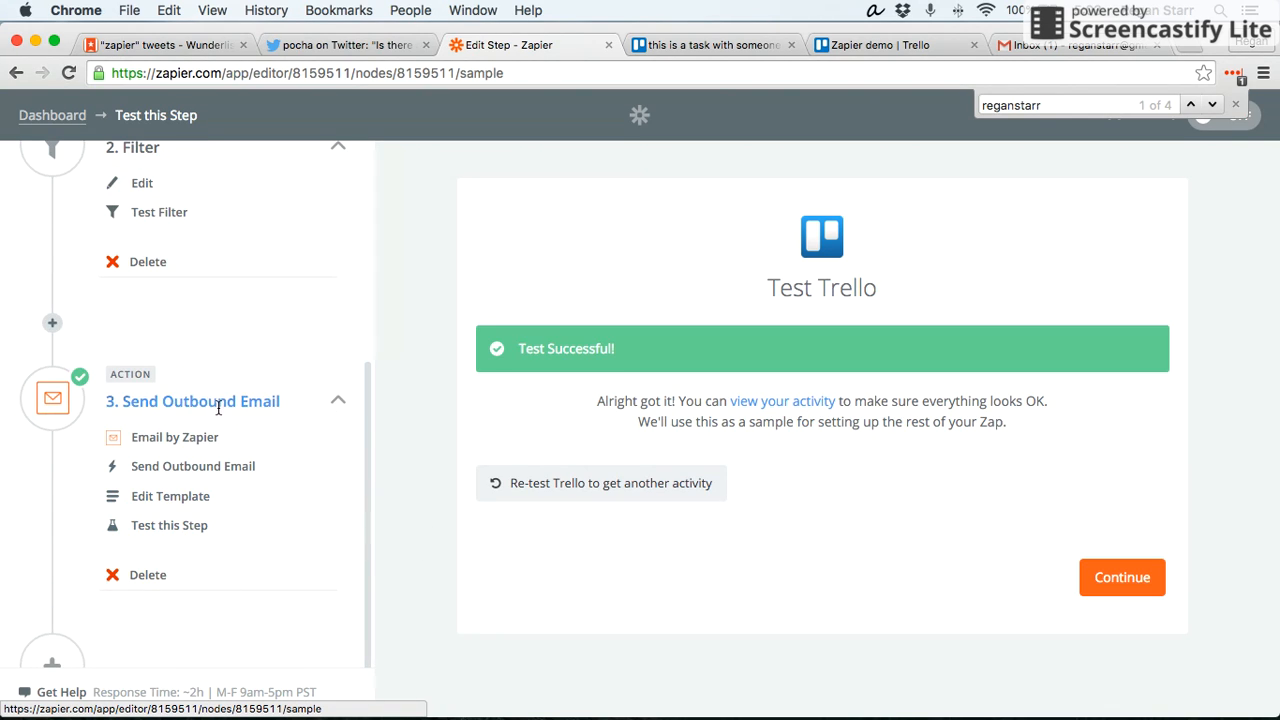
scroll(336, 433, "up", 6)
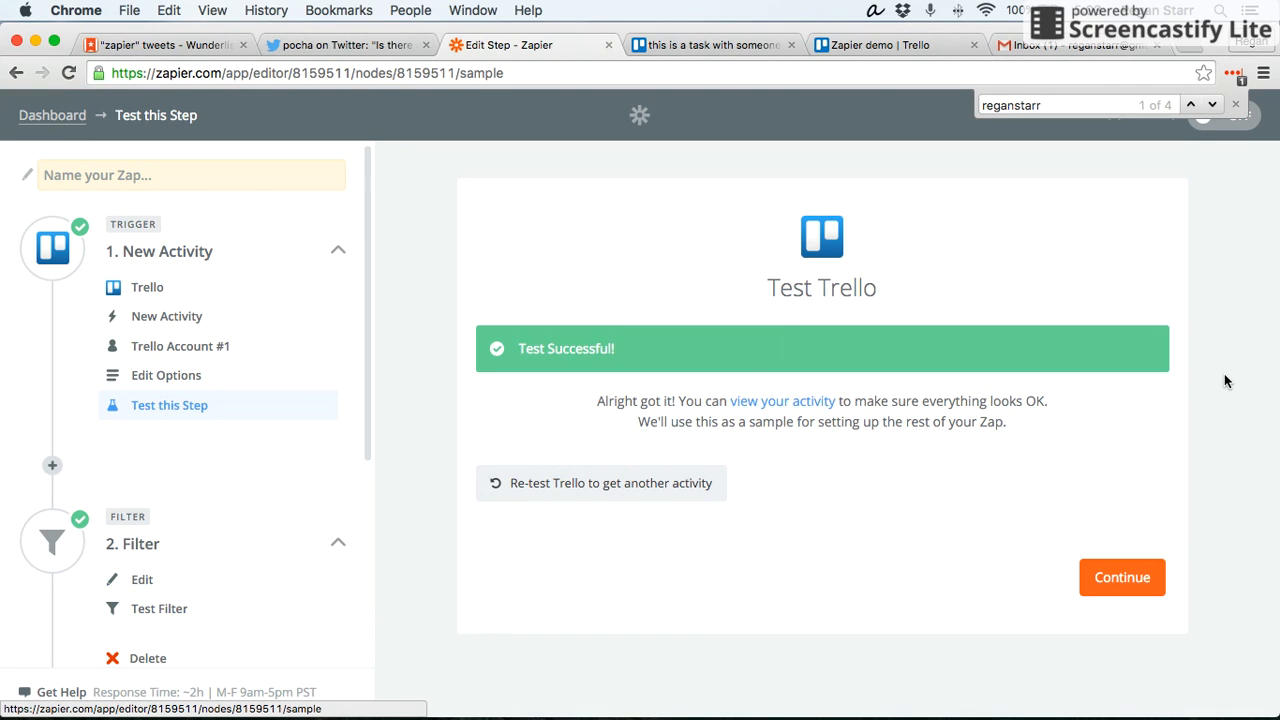
left_click(180, 316)
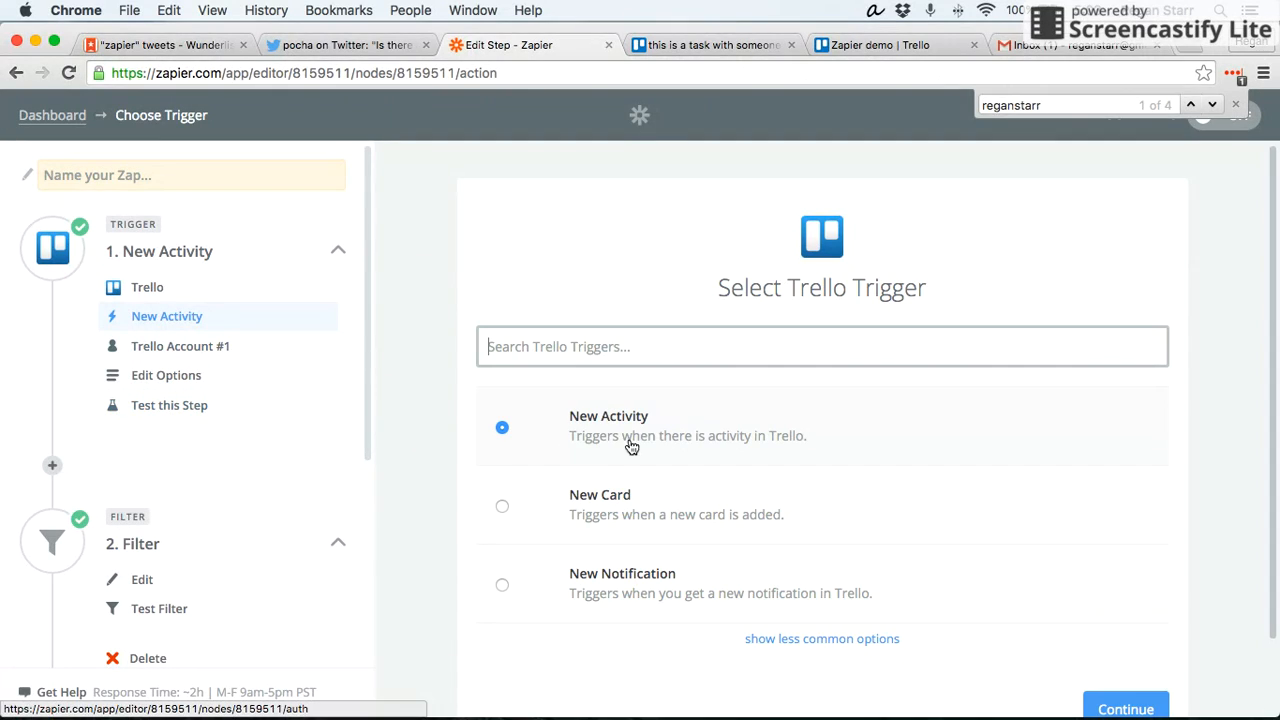